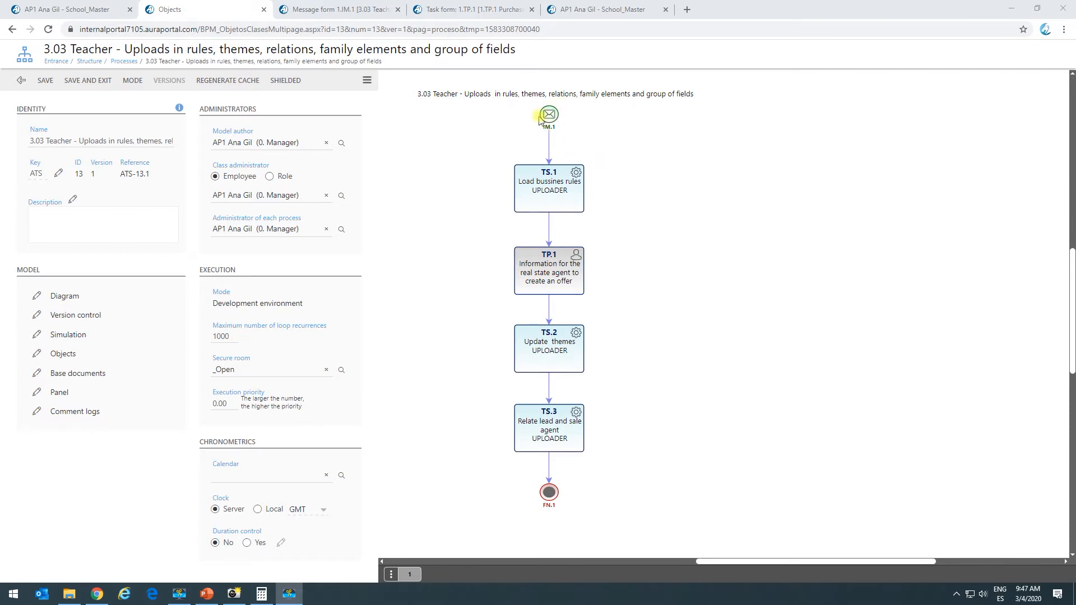
Review the fields of the 1.IM.1 home buy request message form, from Name through Maximum operation value.
click(373, 9)
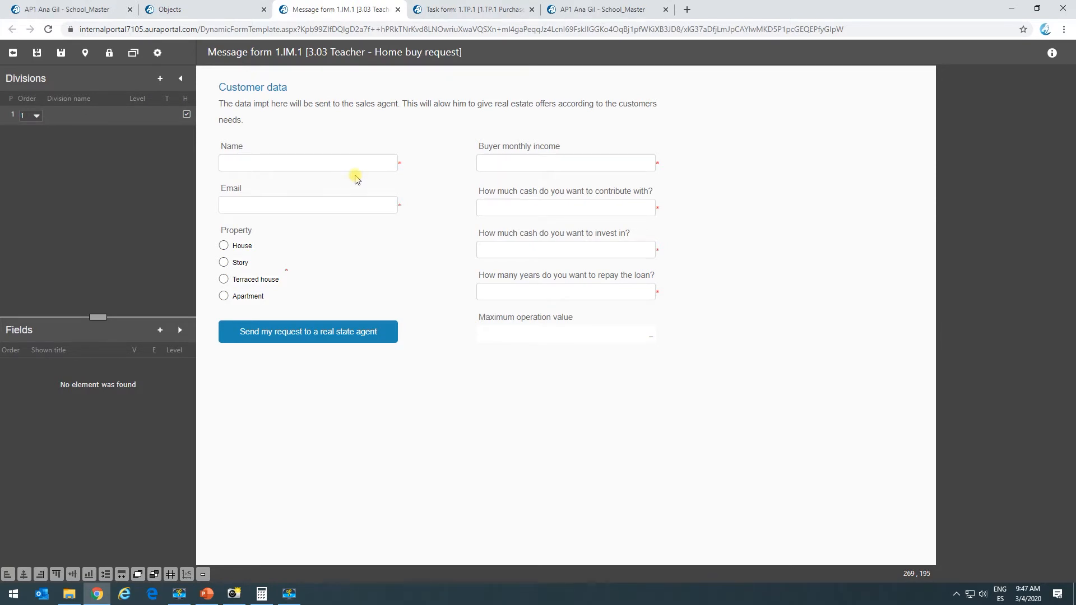
click(386, 164)
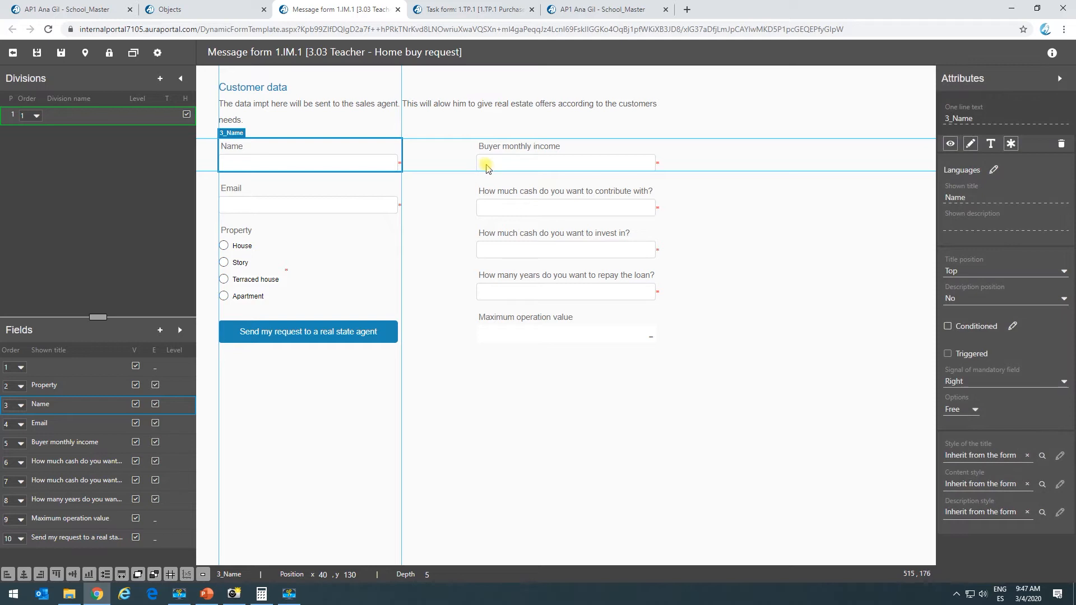
click(487, 168)
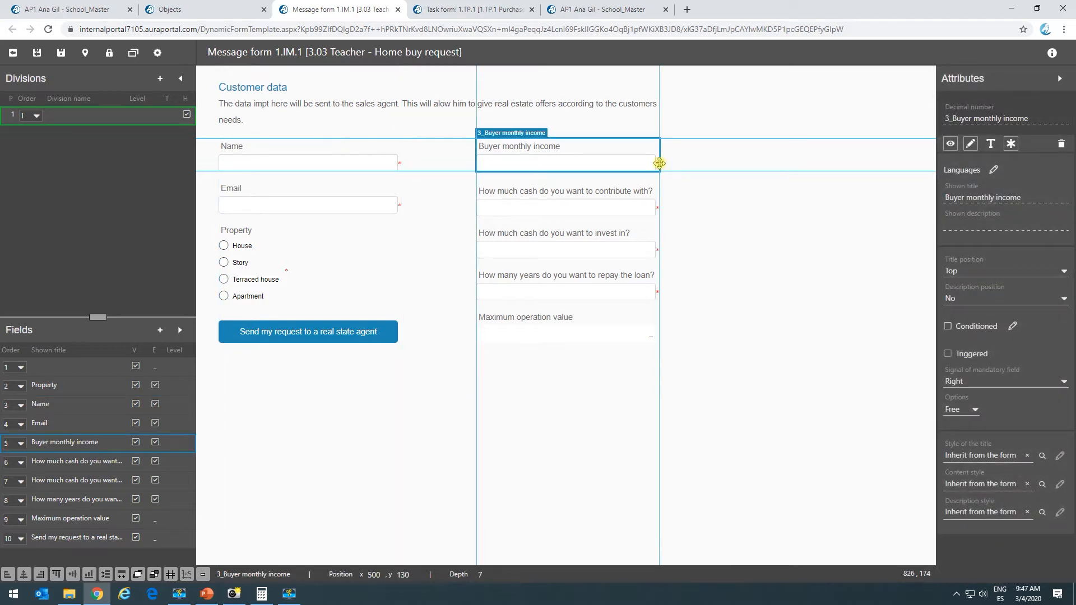
click(548, 212)
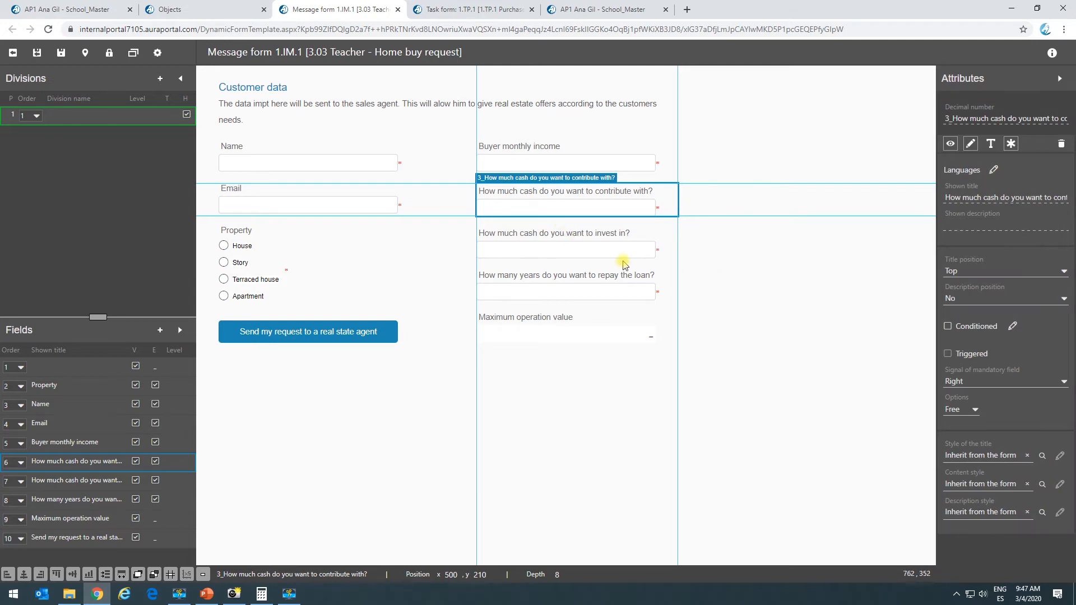
click(628, 251)
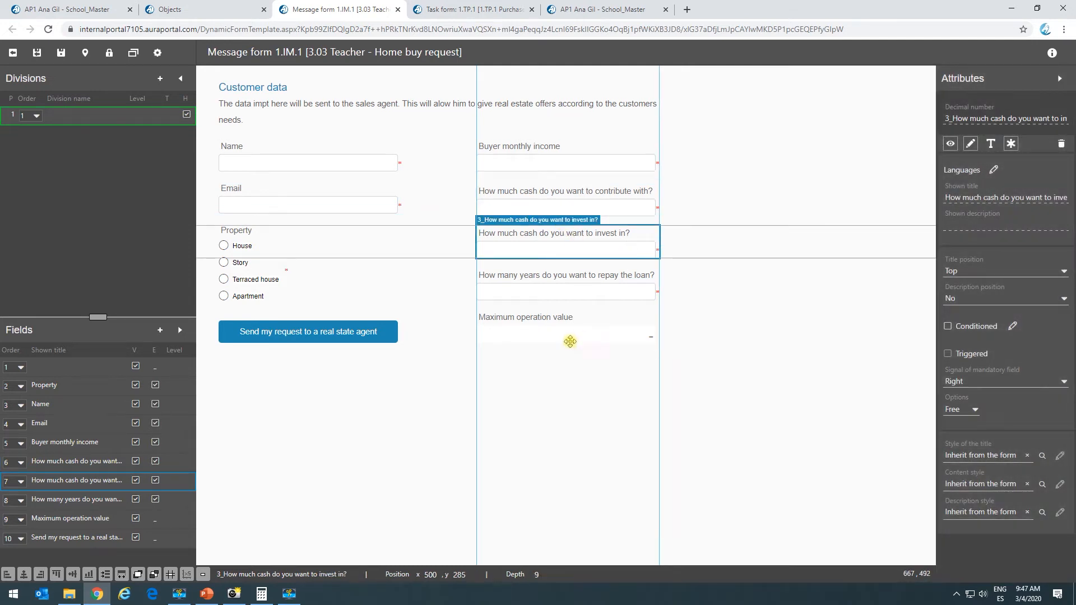
click(567, 341)
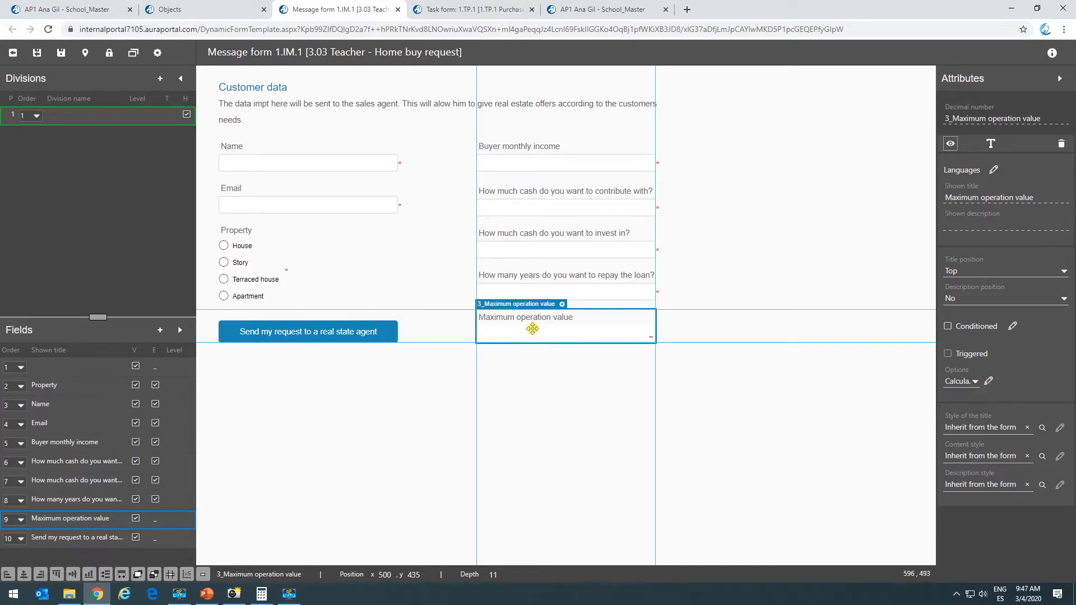
Examine the calculation formula behind the Maximum operation value field, including its monthly income and cash contribution terms.
click(989, 381)
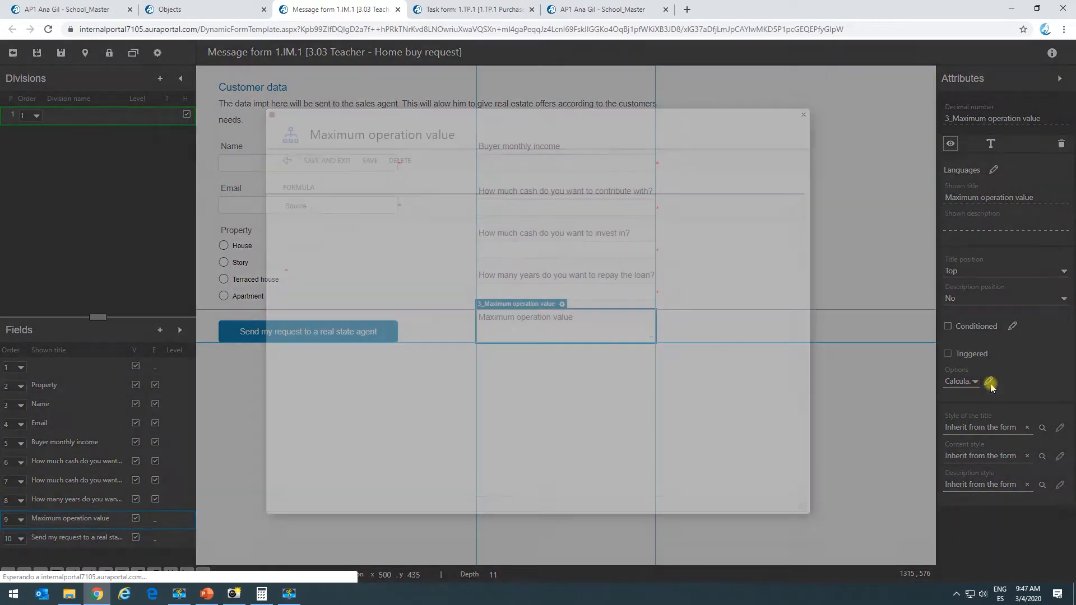
drag(305, 235, 358, 235)
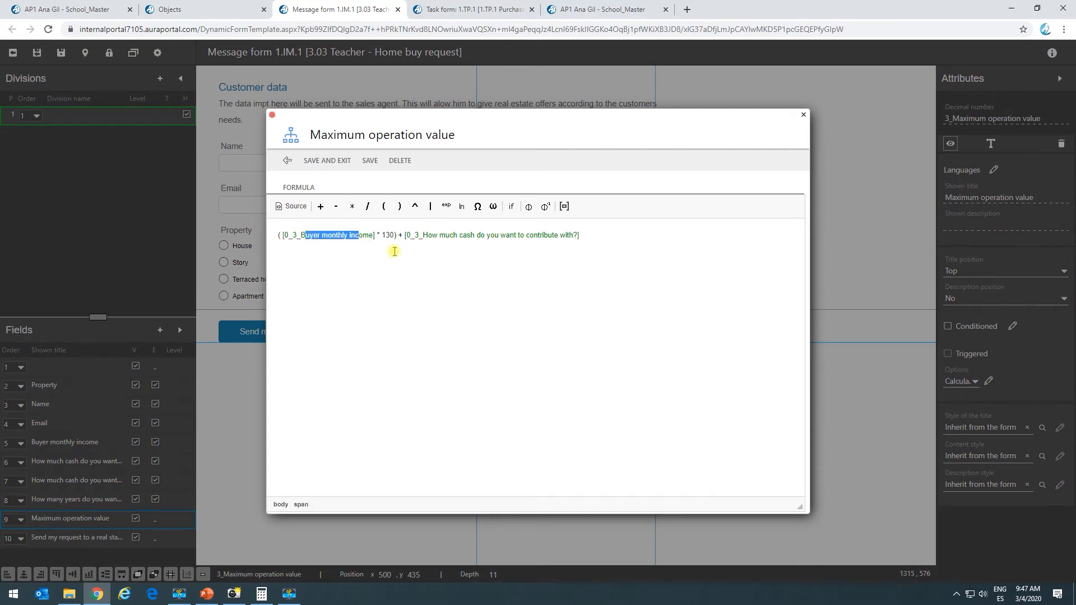
drag(427, 235, 539, 235)
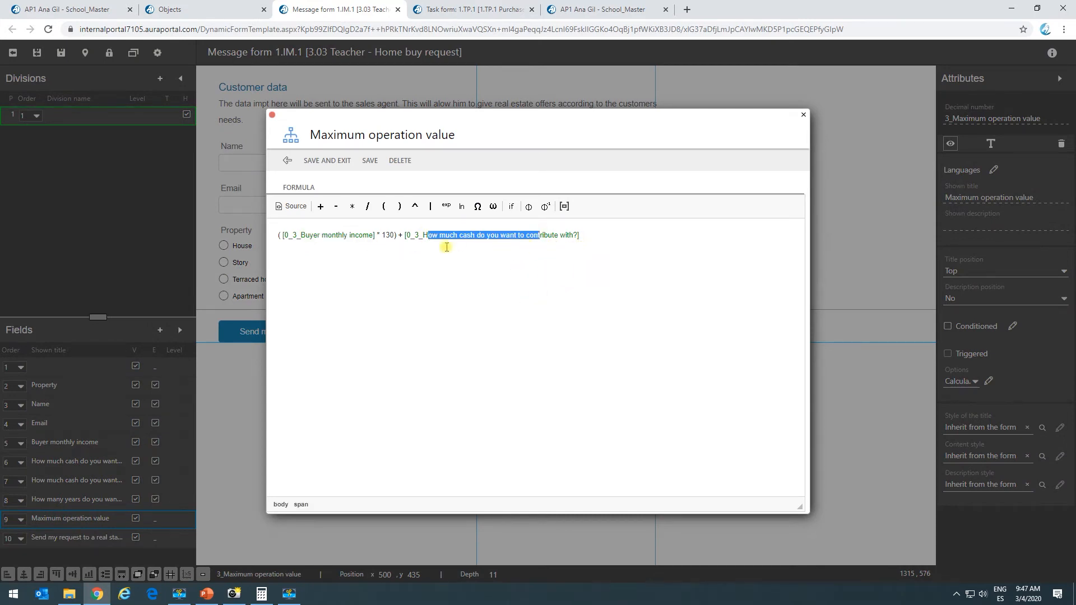
click(288, 160)
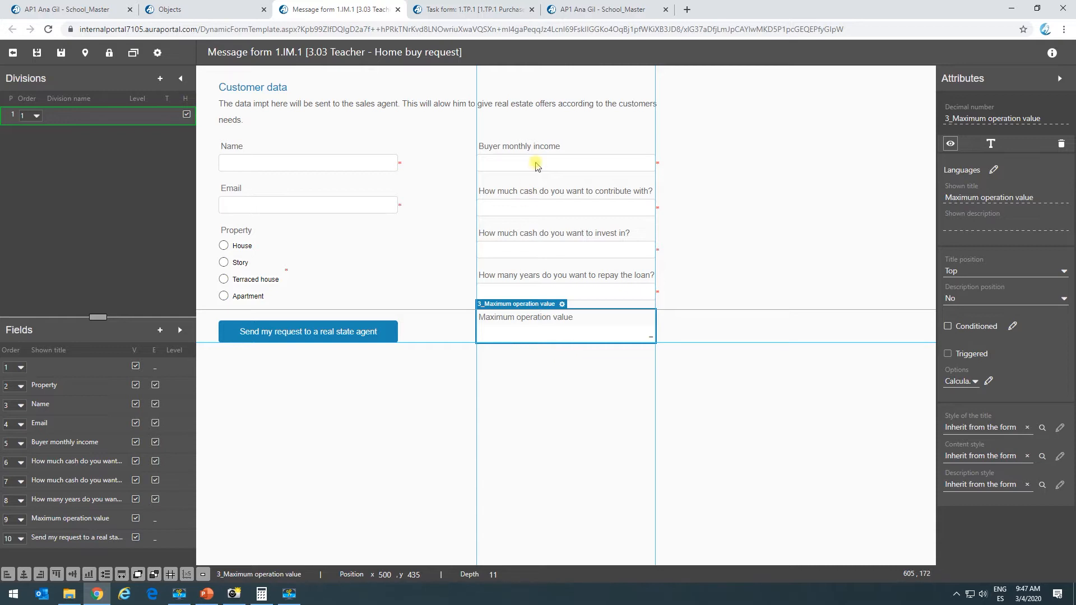
Go through the form's income, contribution, investment, loan years and maximum operation value fields one by one.
click(536, 164)
click(526, 203)
click(526, 250)
click(527, 294)
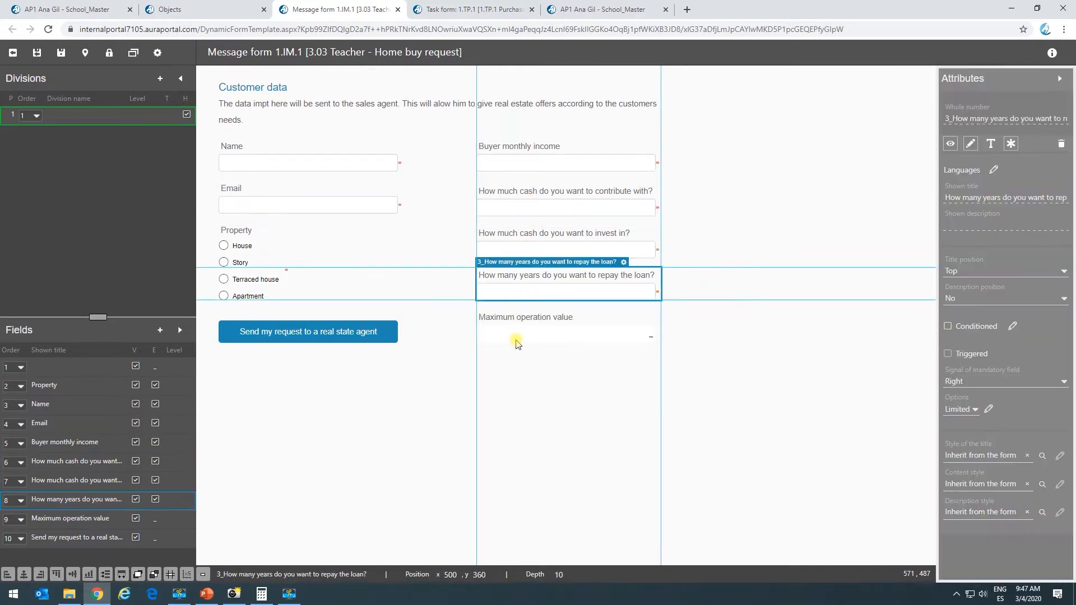
click(513, 338)
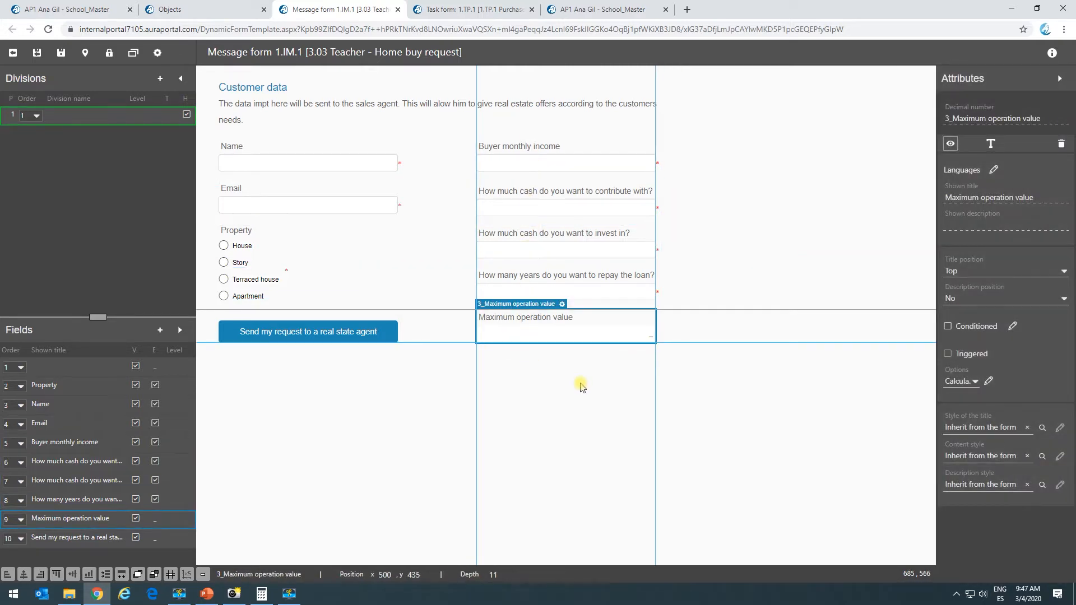
Set the option of the "How much cash do you want to invest in?" field to Limited.
click(592, 243)
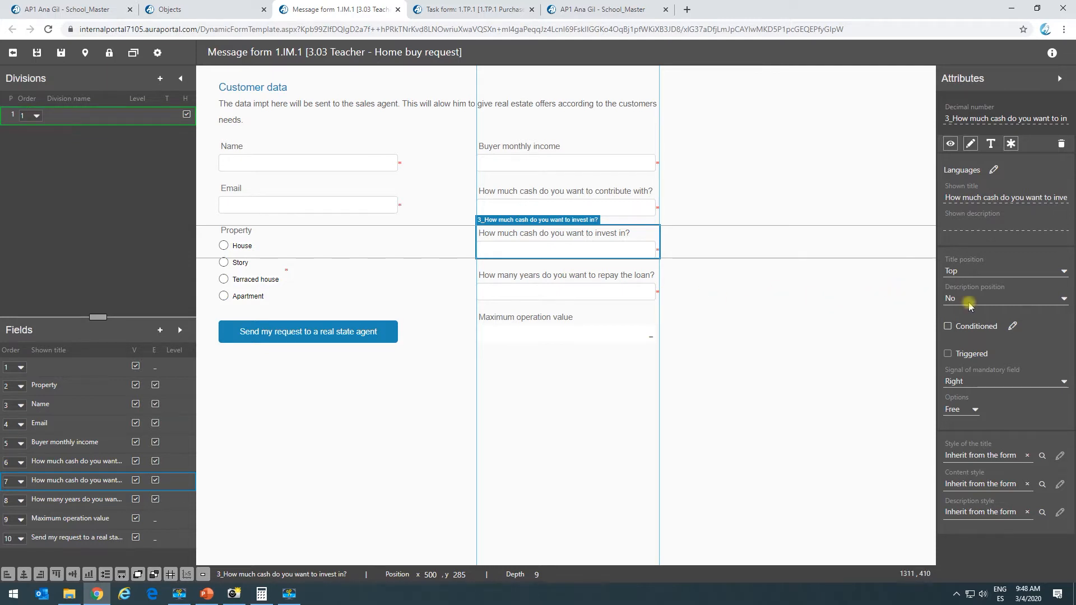
click(975, 409)
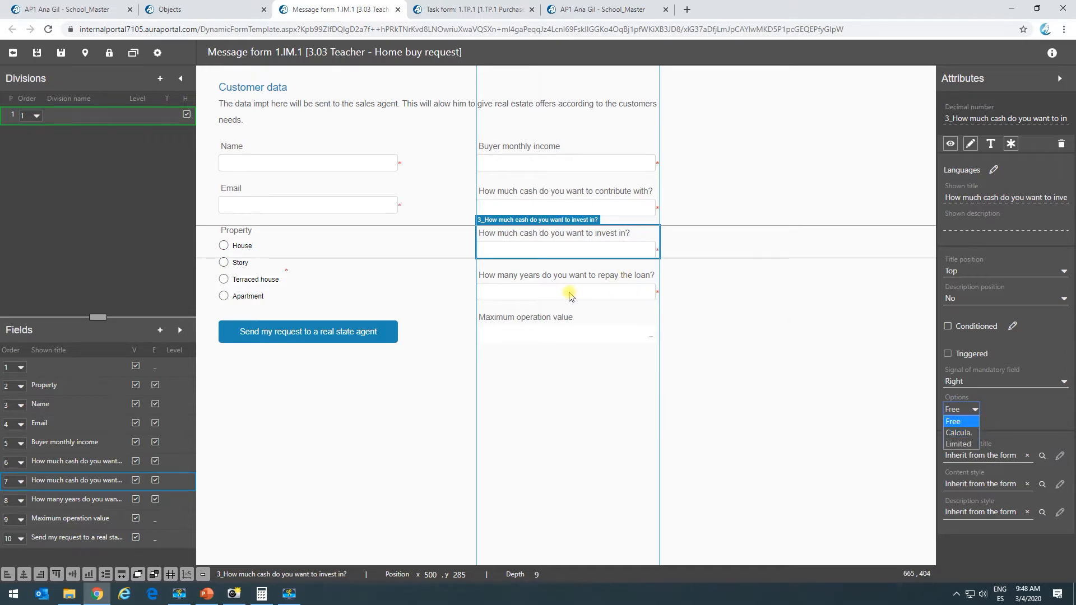
click(567, 296)
click(569, 209)
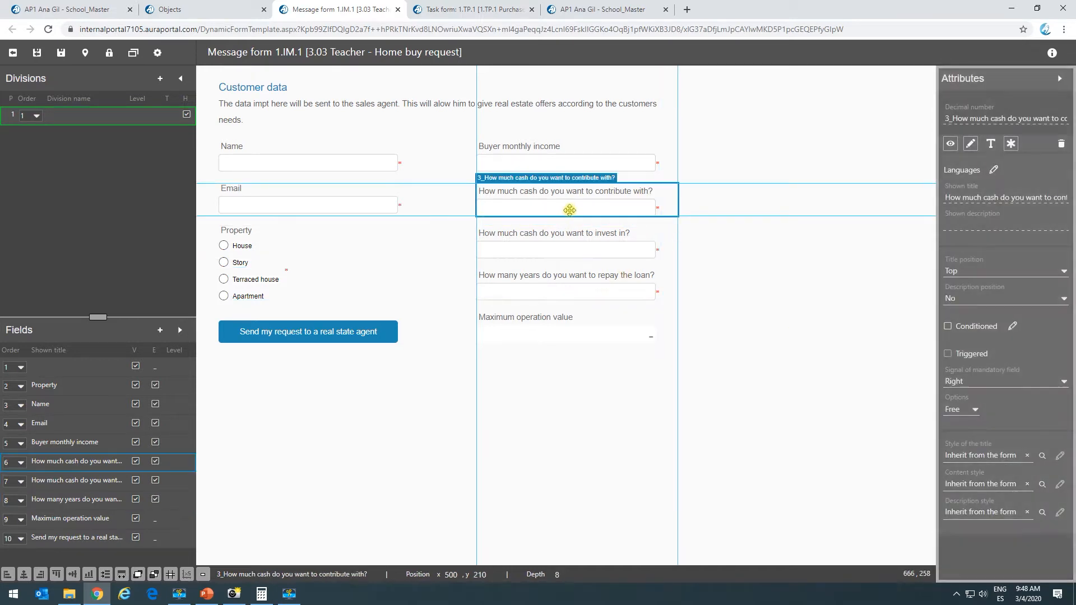
click(580, 250)
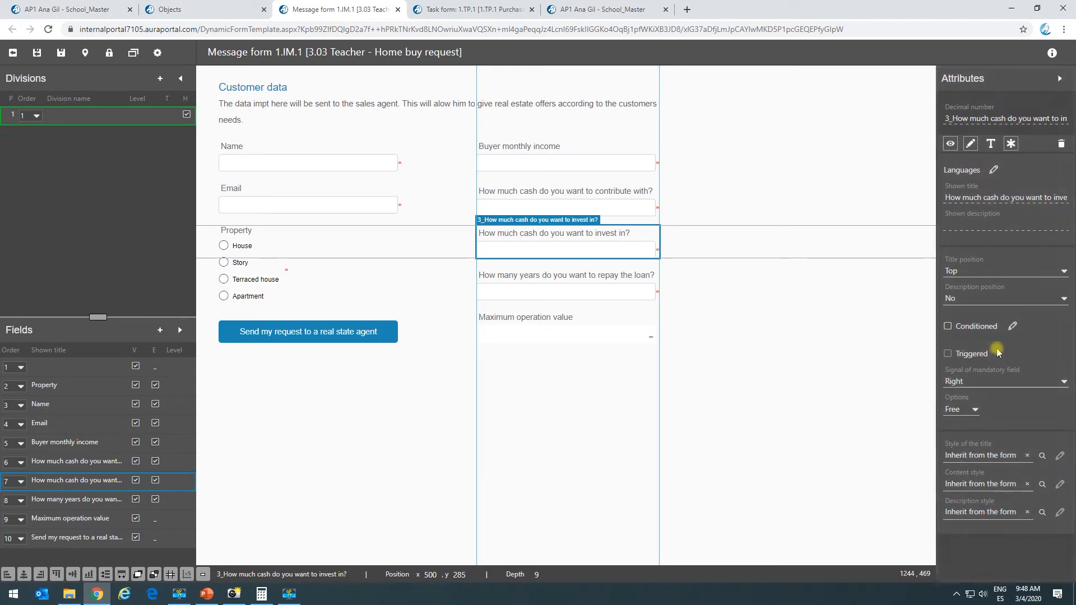
click(965, 409)
click(962, 425)
Set the investment field's Number To limit to the panel field 3_Maximum operation value, and save the limits.
click(988, 409)
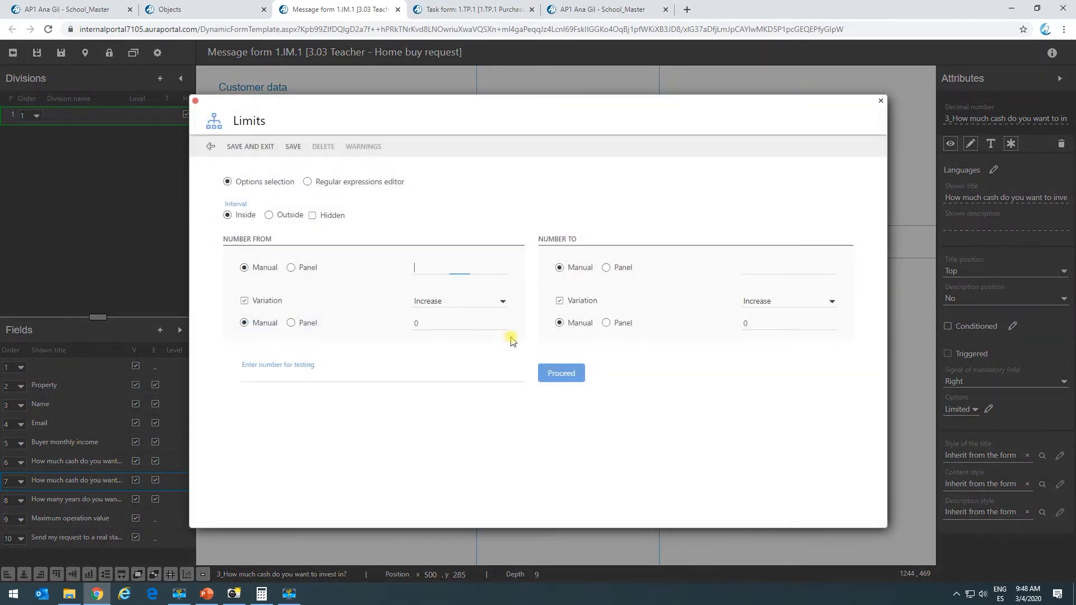
click(606, 268)
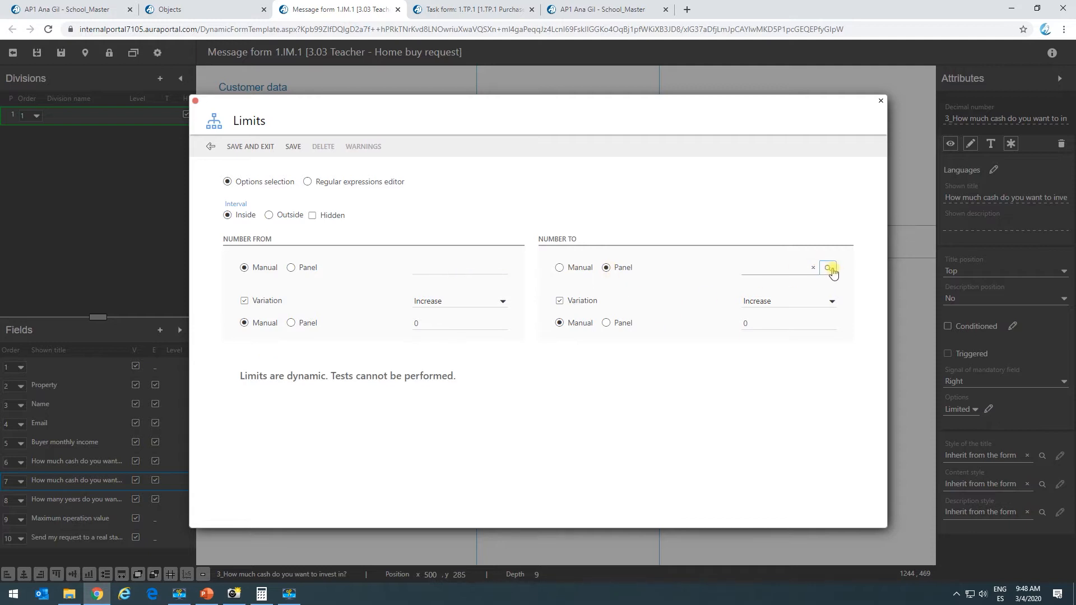
click(832, 269)
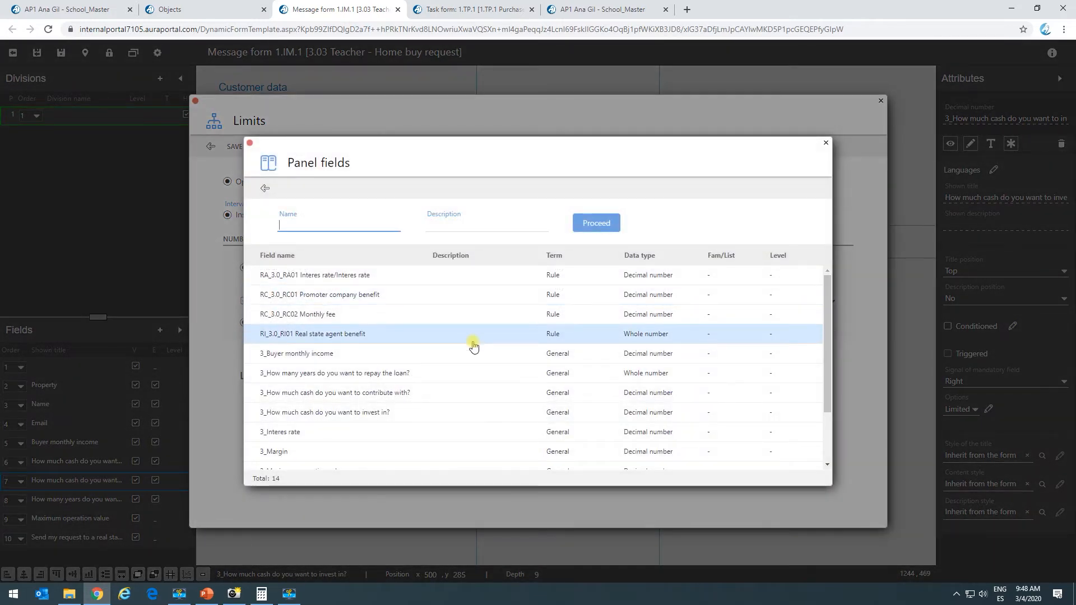
scroll(388, 431, down, 2)
click(321, 405)
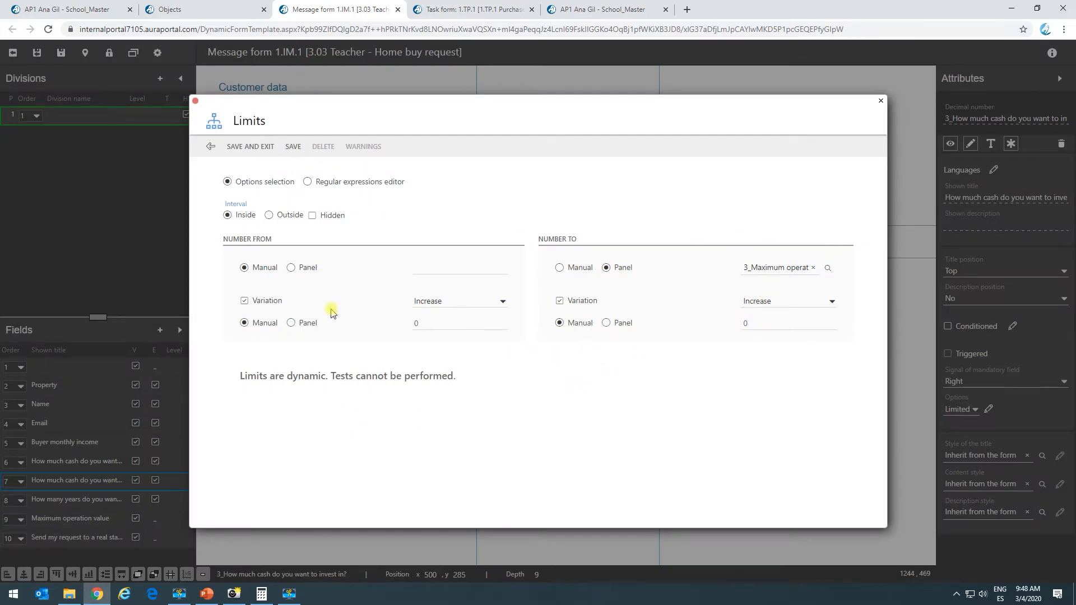
click(265, 154)
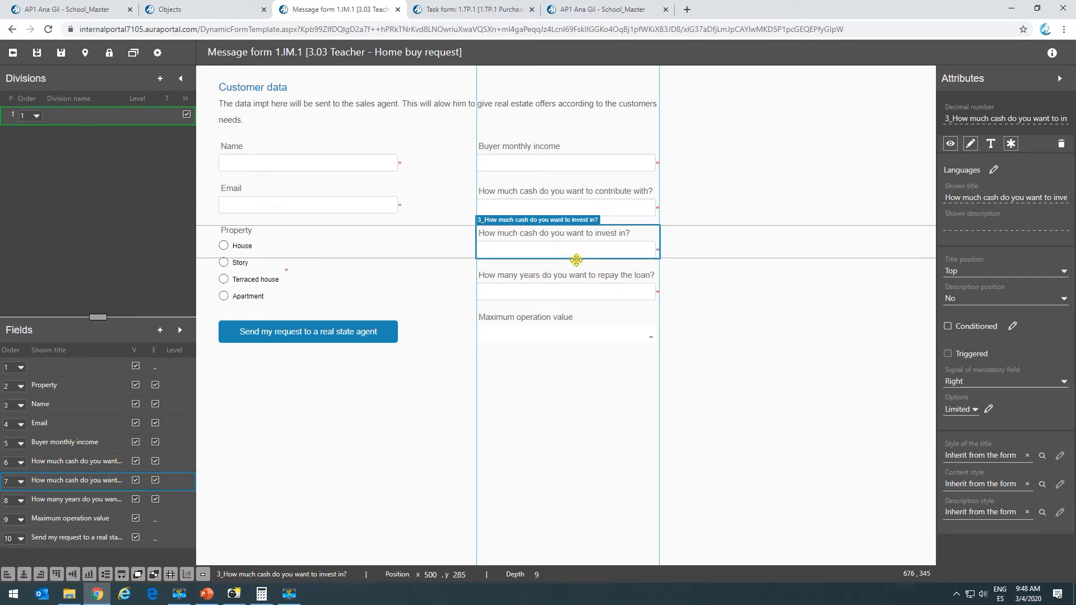
Save the message form with the new investment limit.
click(588, 331)
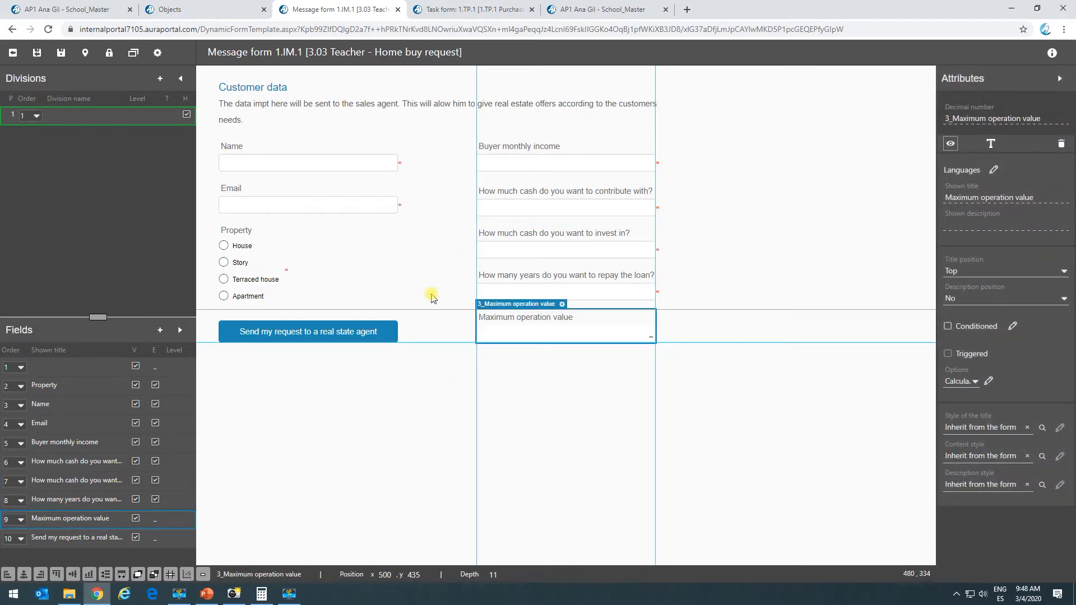
click(389, 258)
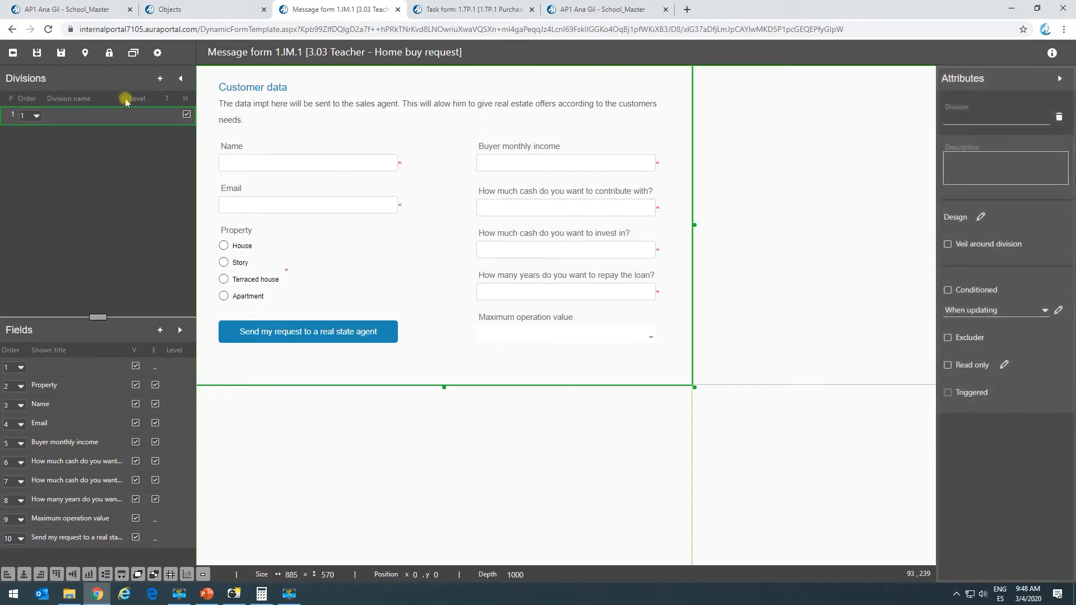
click(61, 53)
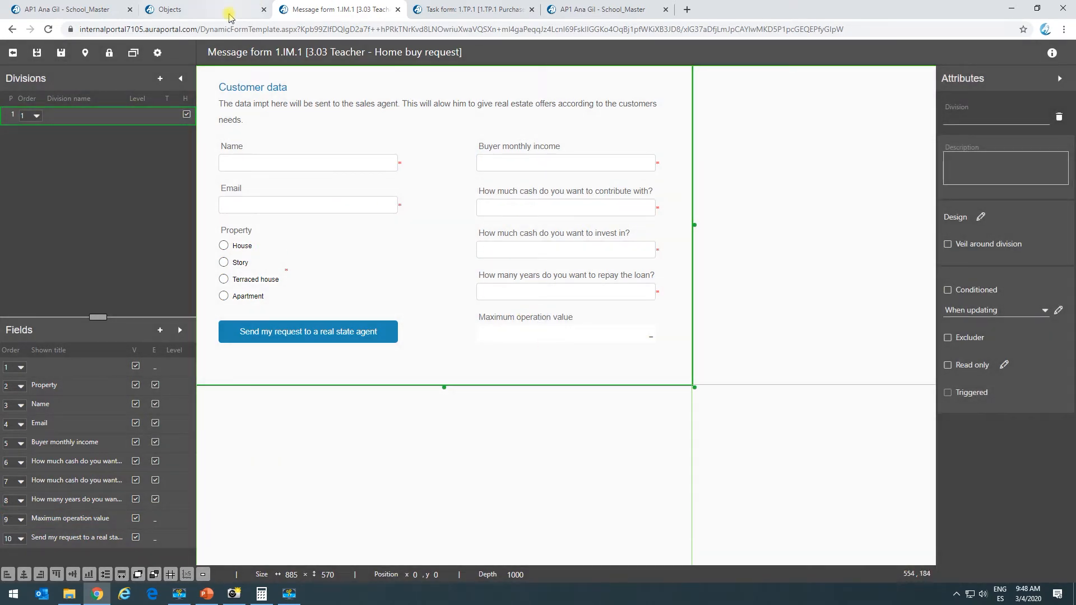
Start the 3.03 Teacher - Uploads in rules, themes, relations process, filtering the startable processes by the name 3.03.
click(112, 9)
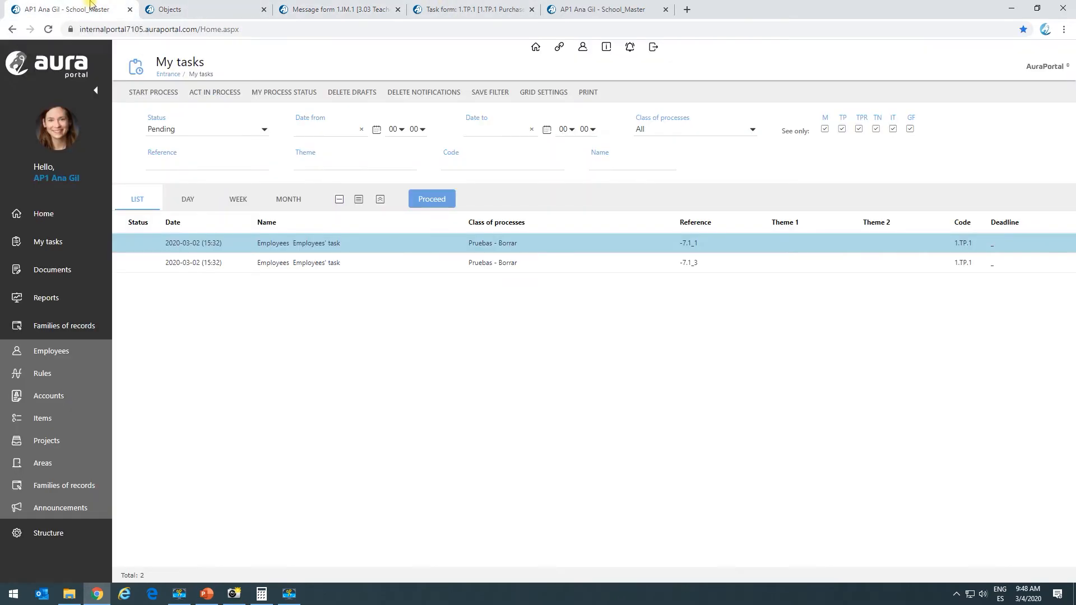
click(154, 92)
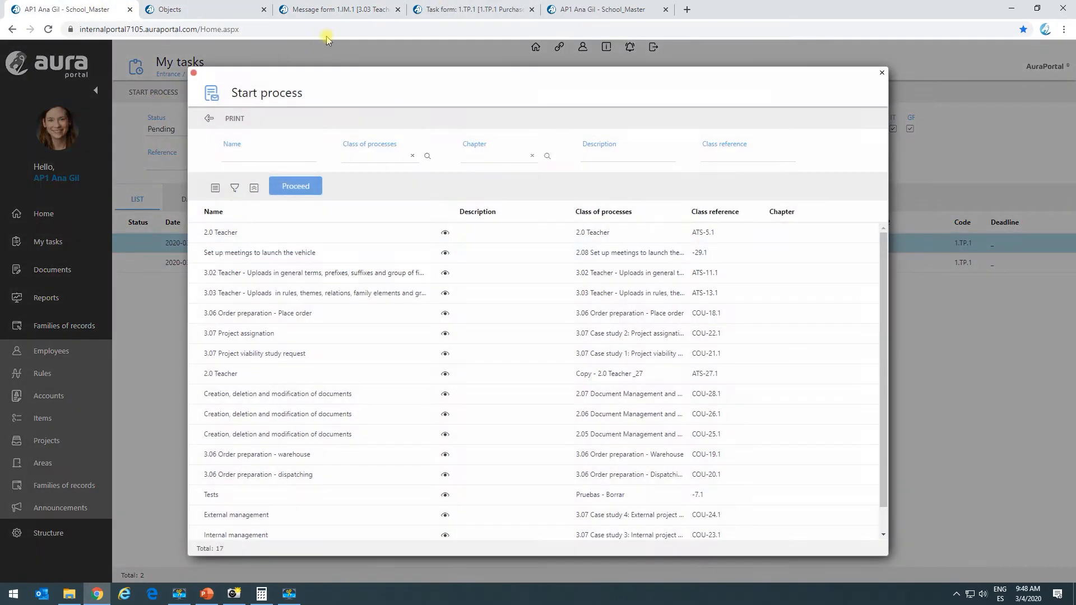
click(355, 6)
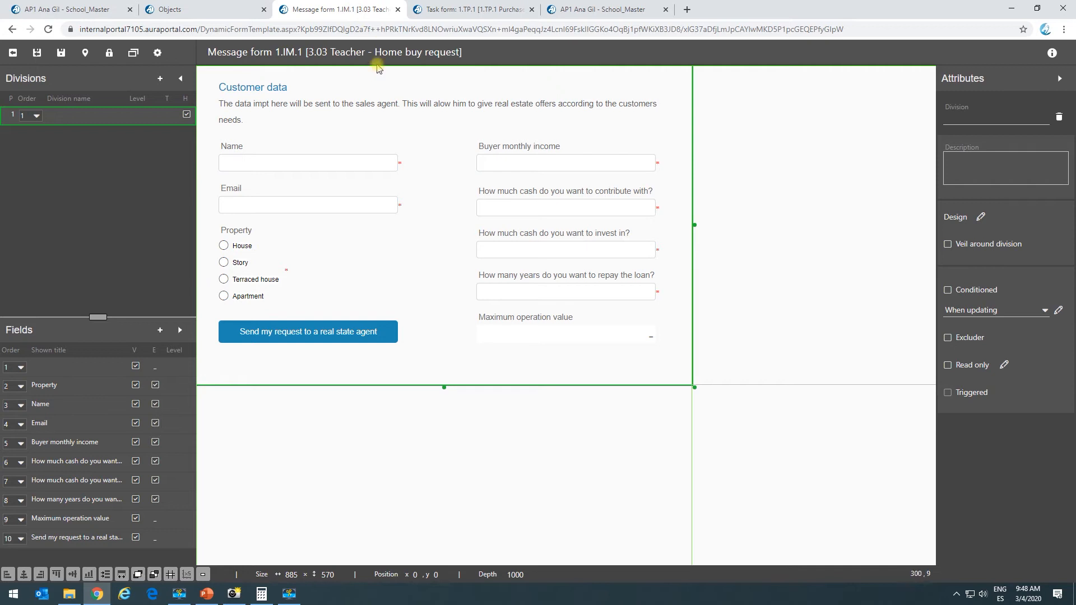
click(121, 10)
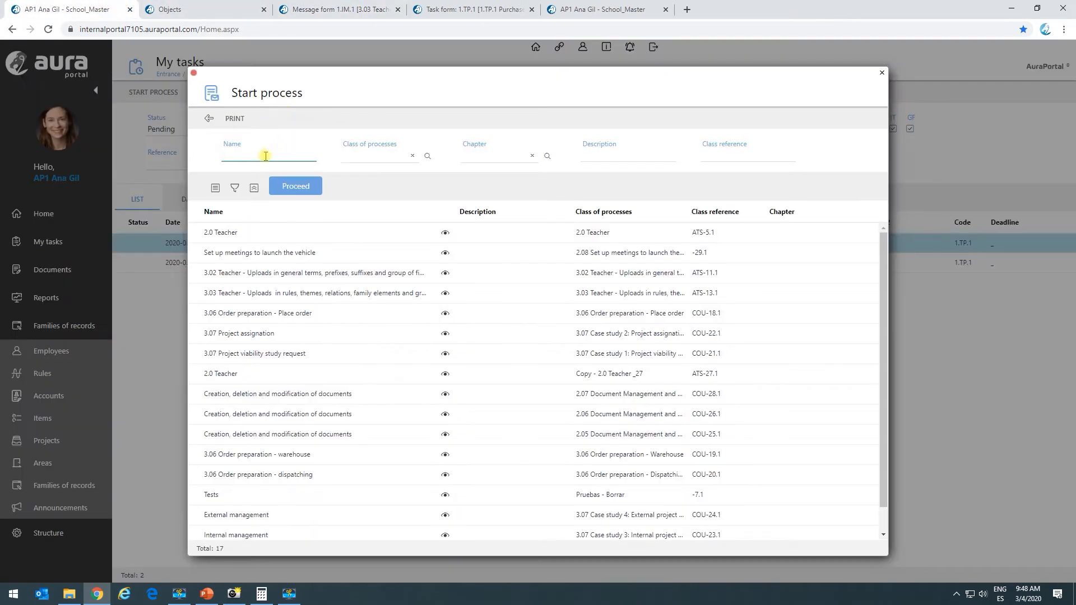
text(3.03)
key(Return)
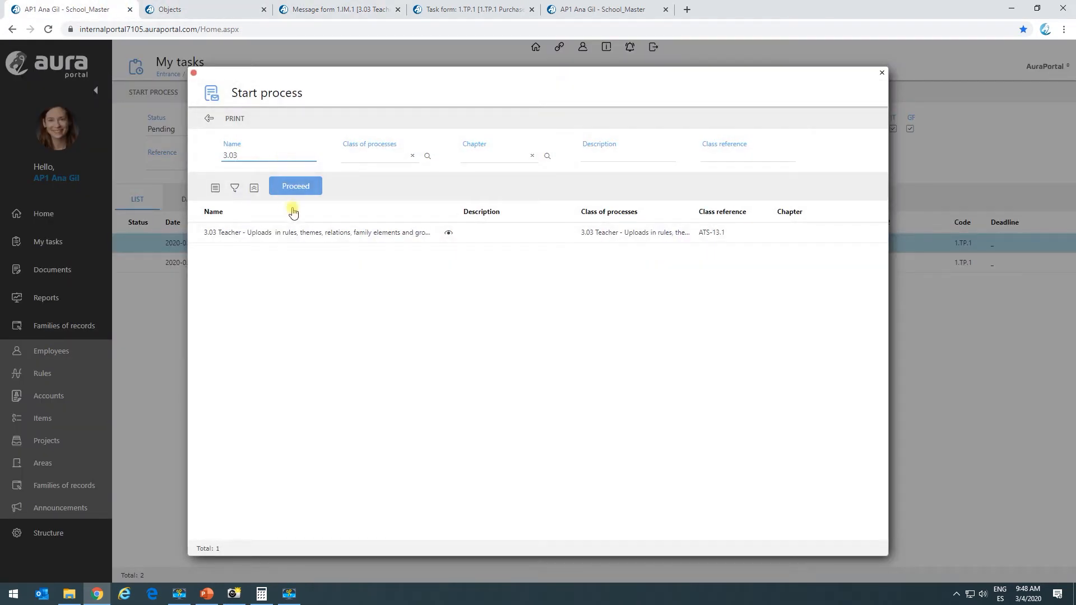
click(328, 241)
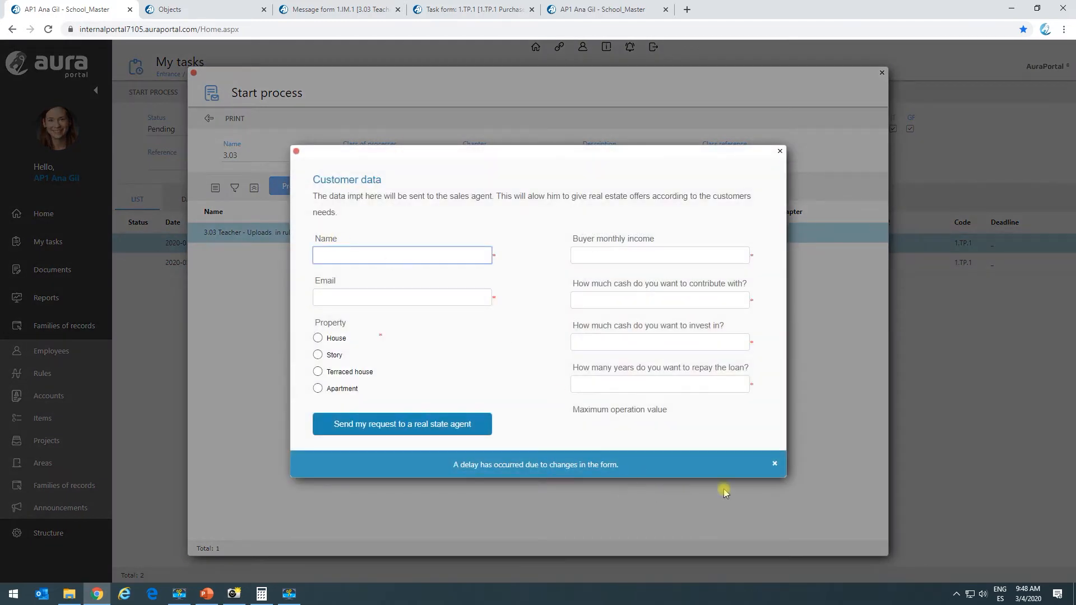
Dismiss the form notice, fill in the customer's name and email, and choose House as the property.
click(775, 465)
click(404, 252)
click(377, 280)
click(379, 297)
click(359, 318)
click(318, 339)
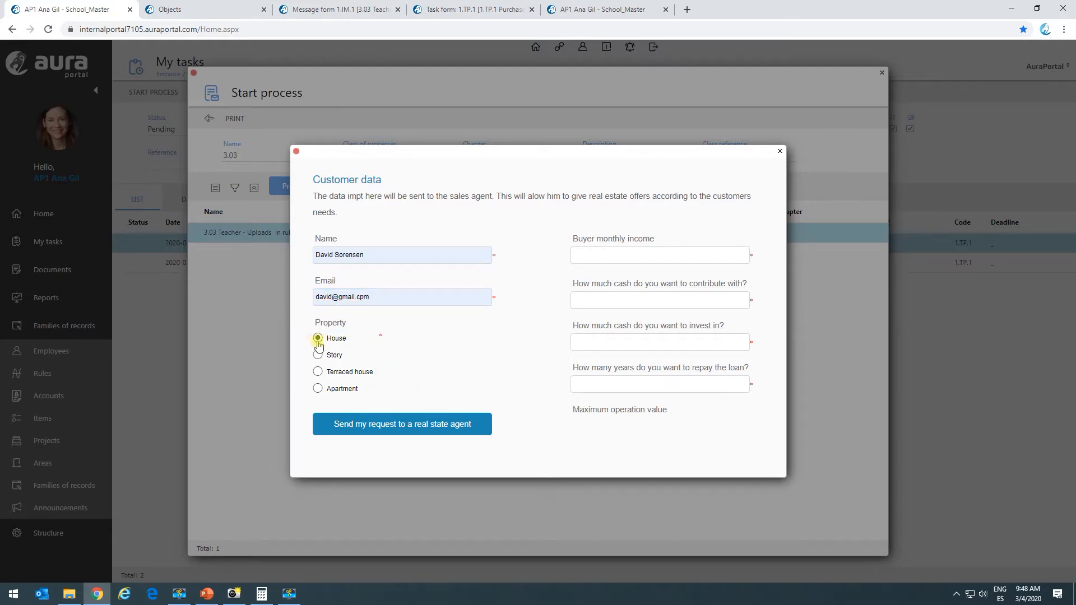
Enter 2,500 as the buyer monthly income and 25,000 as the cash to contribute with.
click(614, 257)
click(602, 275)
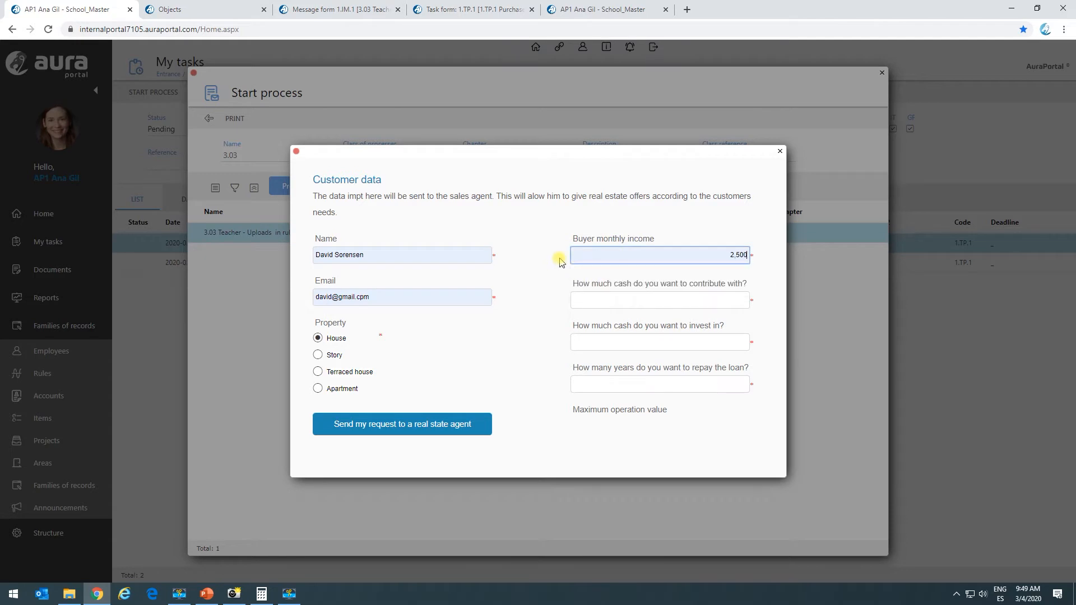
click(670, 298)
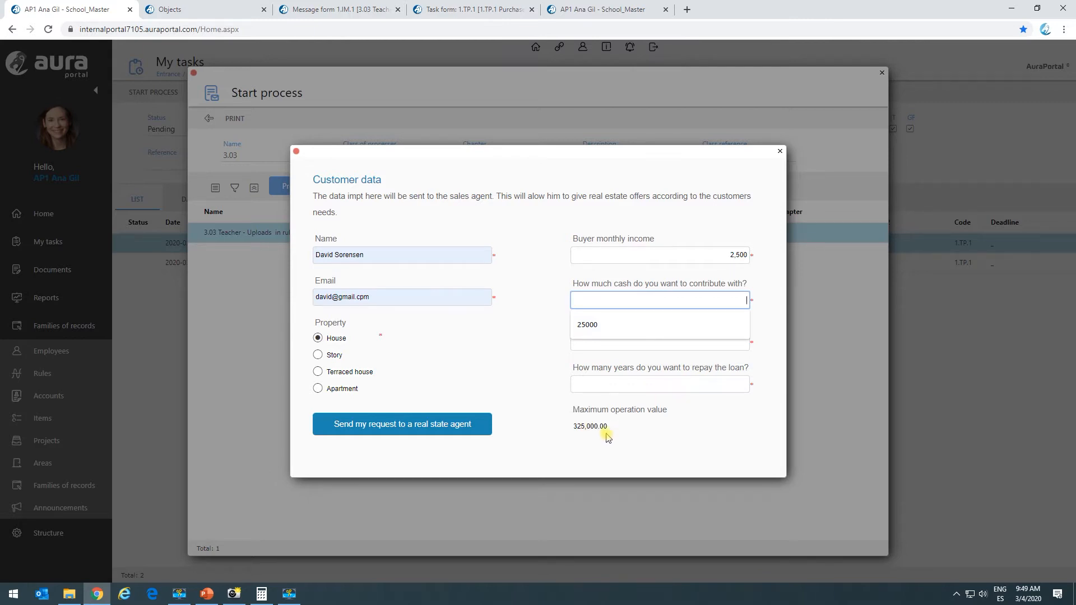
click(587, 329)
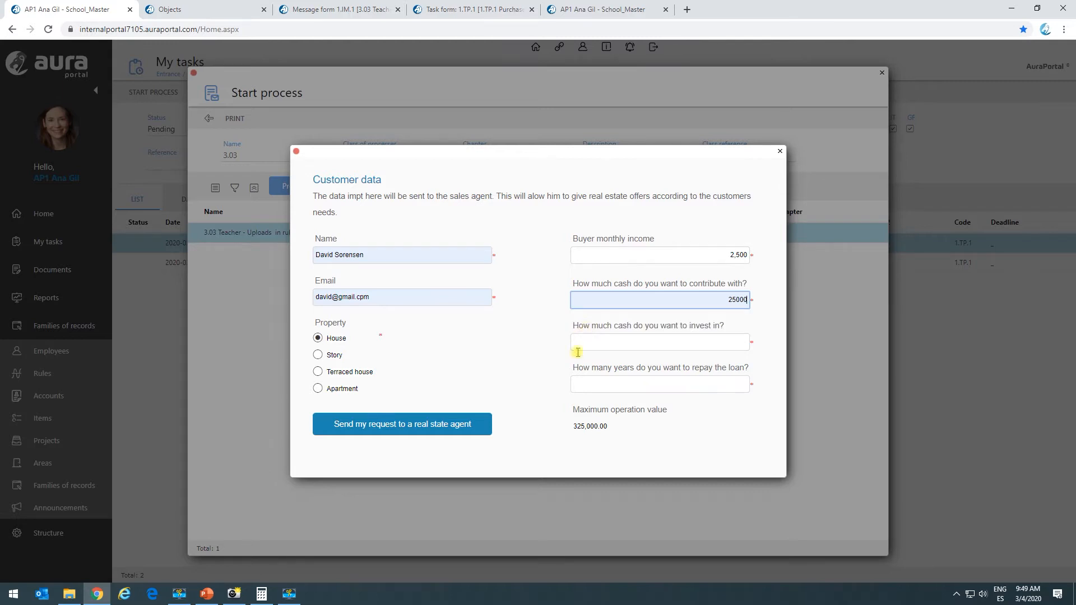
click(620, 432)
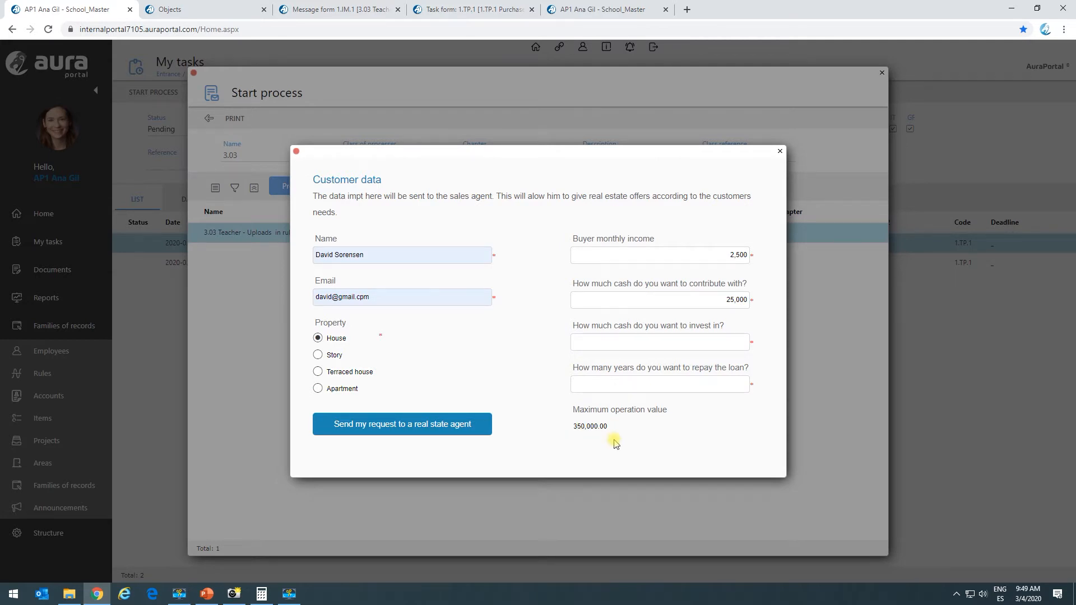
Clear the cash to contribute with to recalculate the maximum operation value, and re-enter 25,000.
double_click(743, 301)
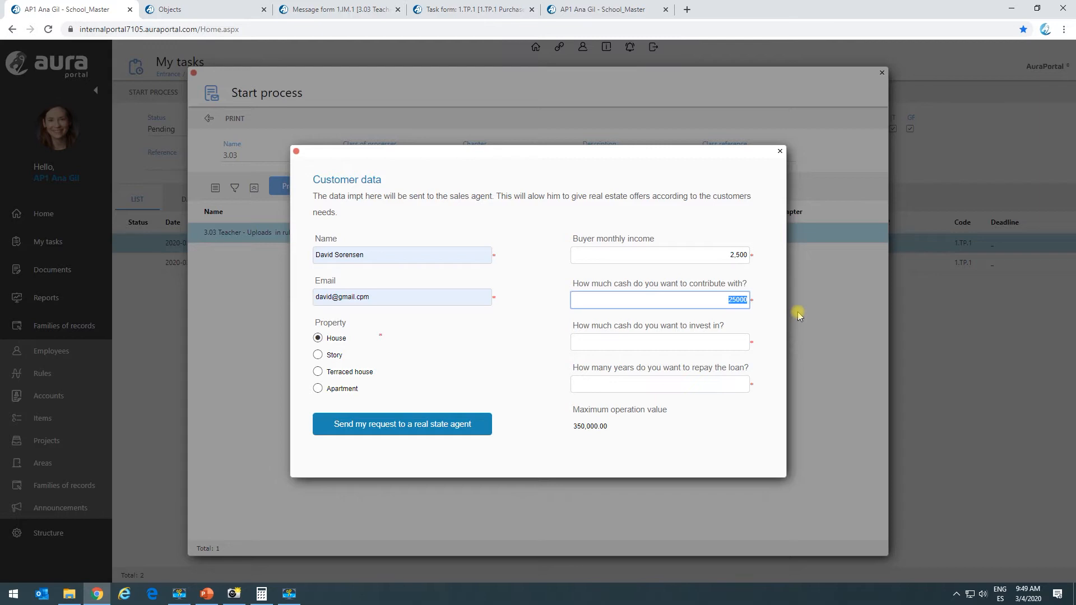
click(580, 435)
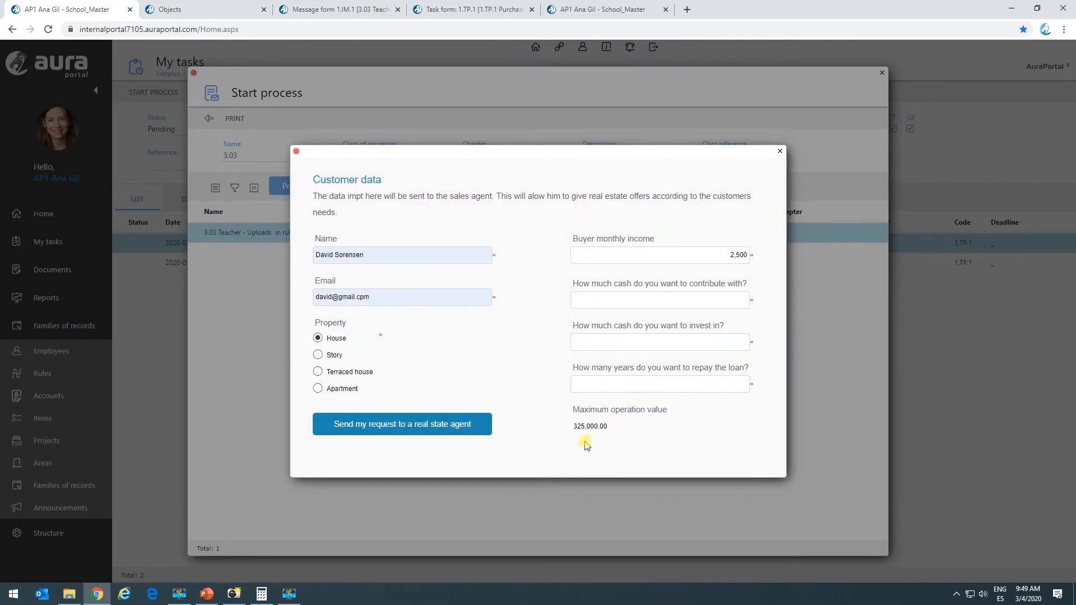
click(717, 301)
click(652, 335)
Enter 250,000 as the cash to invest in and 25 as the years to repay the loan.
click(649, 347)
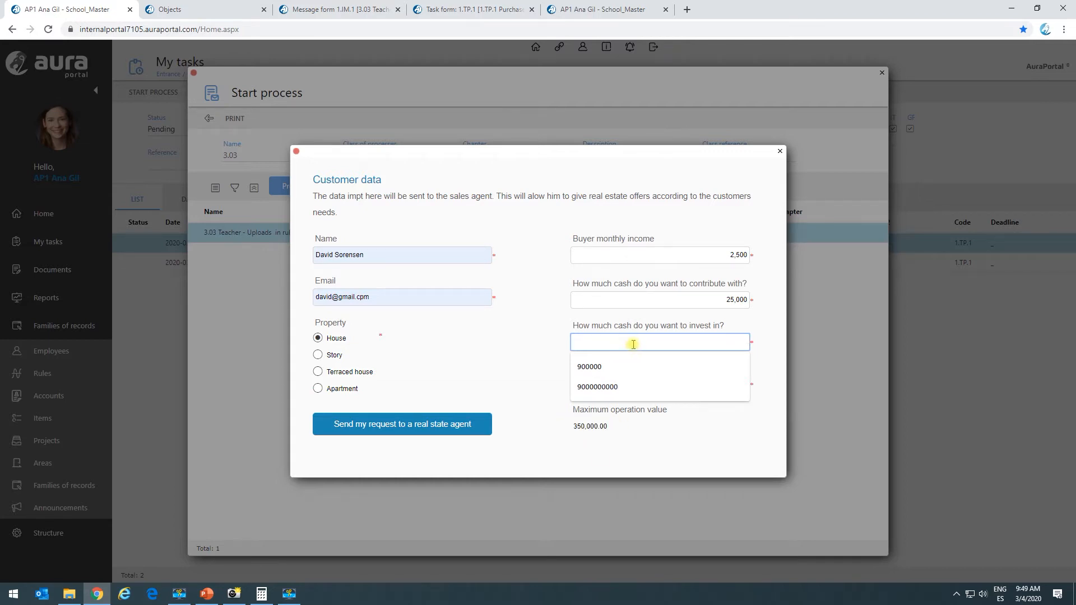
text(250000)
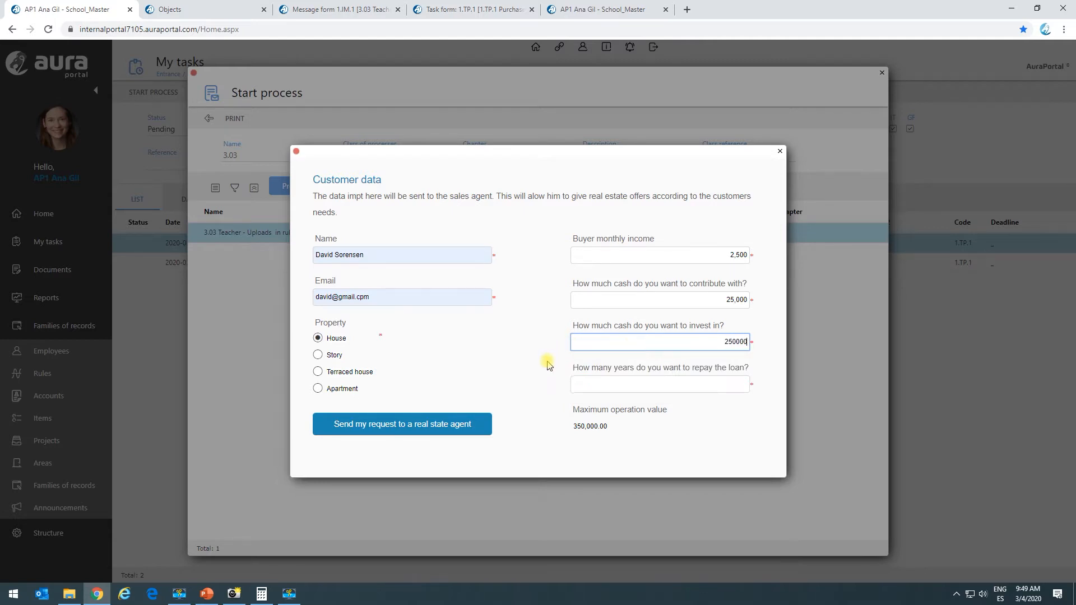
click(549, 365)
click(633, 389)
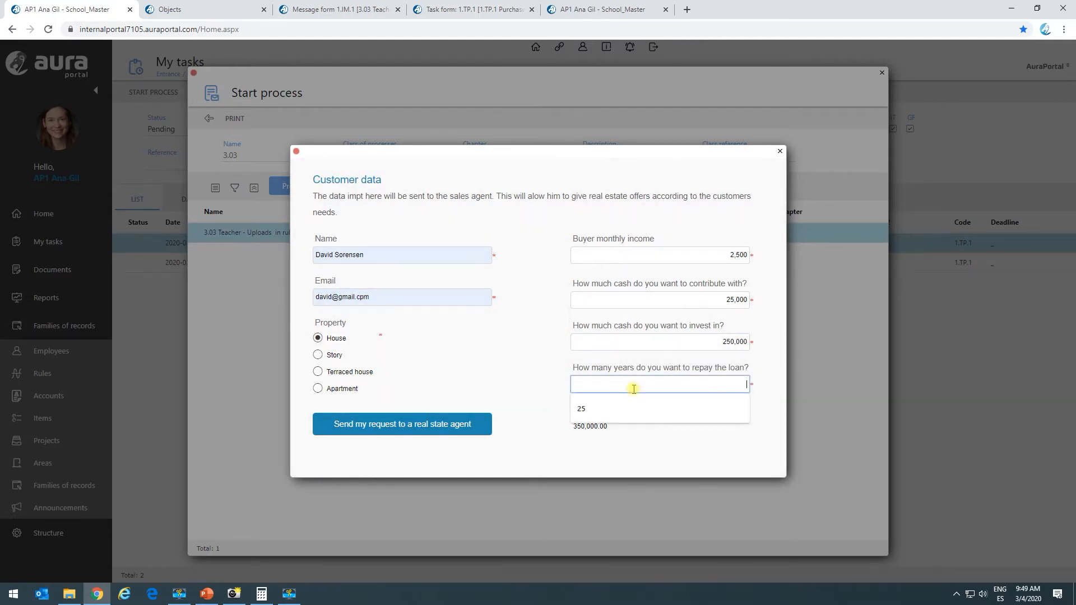
click(621, 409)
click(681, 445)
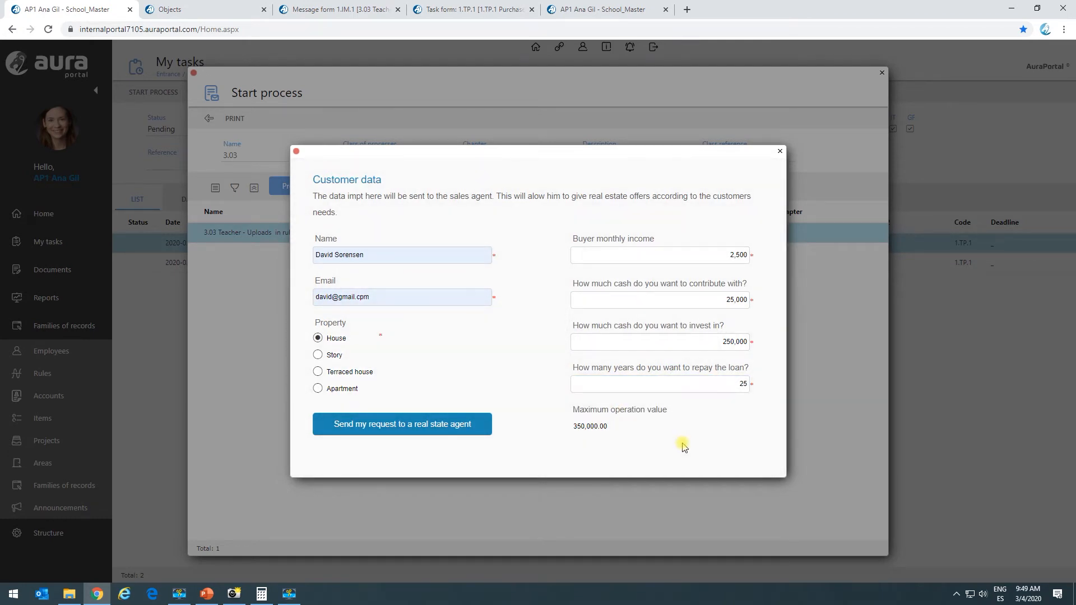
Try a different loan repayment period and restore it to 25 years.
click(714, 384)
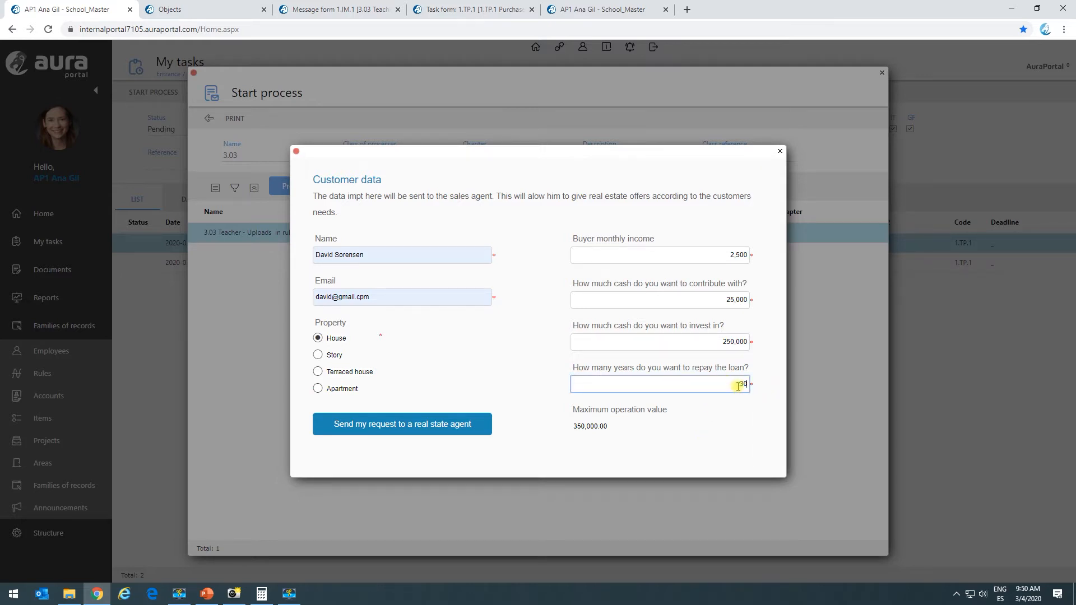
click(723, 412)
click(736, 387)
click(741, 385)
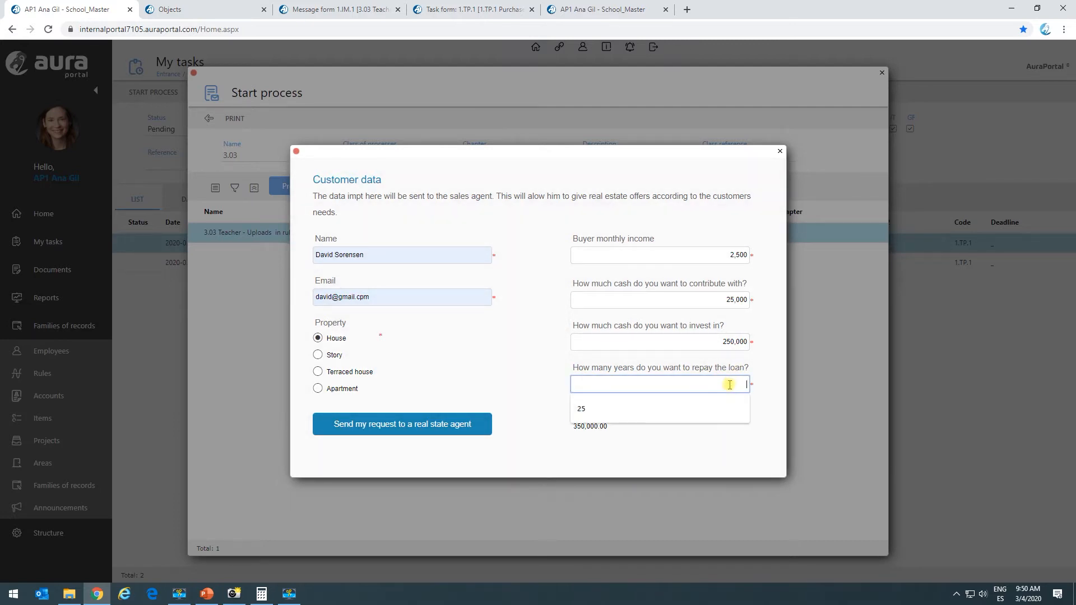
click(583, 410)
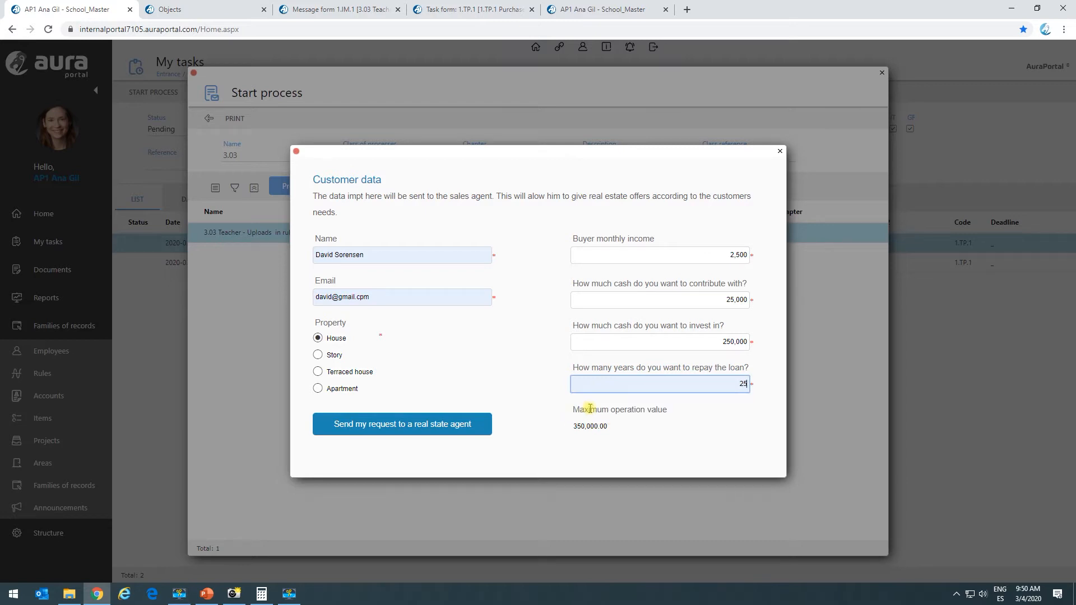
click(721, 431)
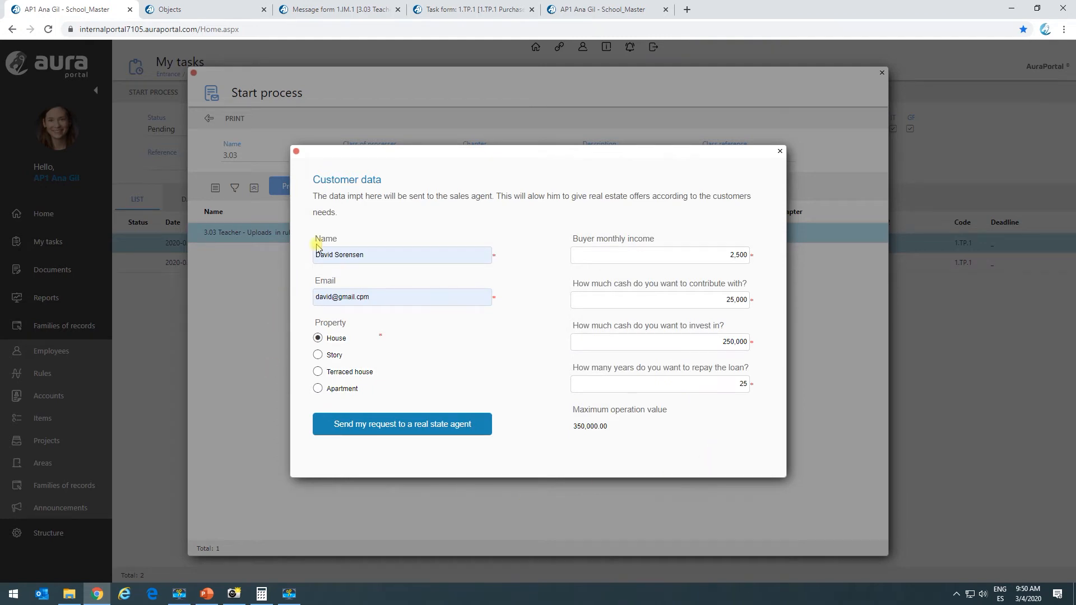
Submit the completed customer data form to a real estate agent.
click(411, 427)
click(421, 424)
click(458, 432)
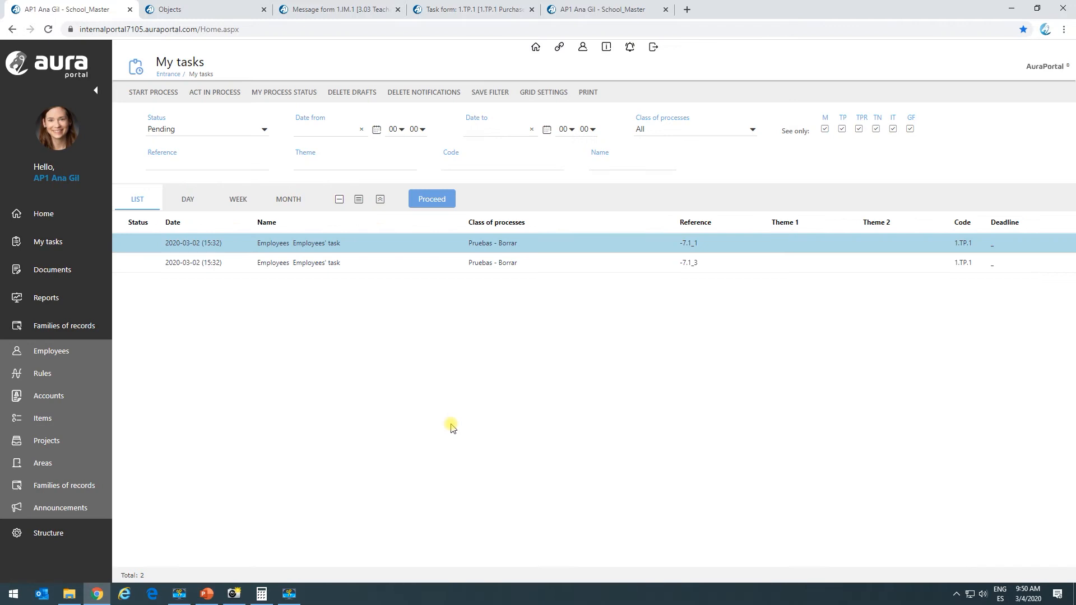
Refresh the pending tasks, open the Information for the real state agent to create an offer task, and dismiss its form notice.
click(443, 201)
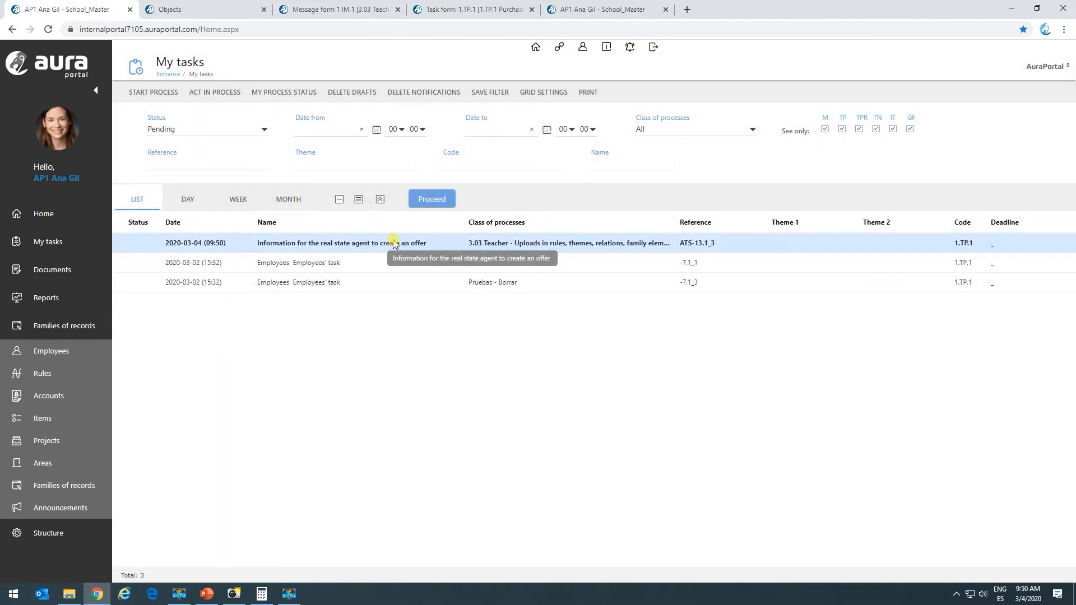
click(380, 244)
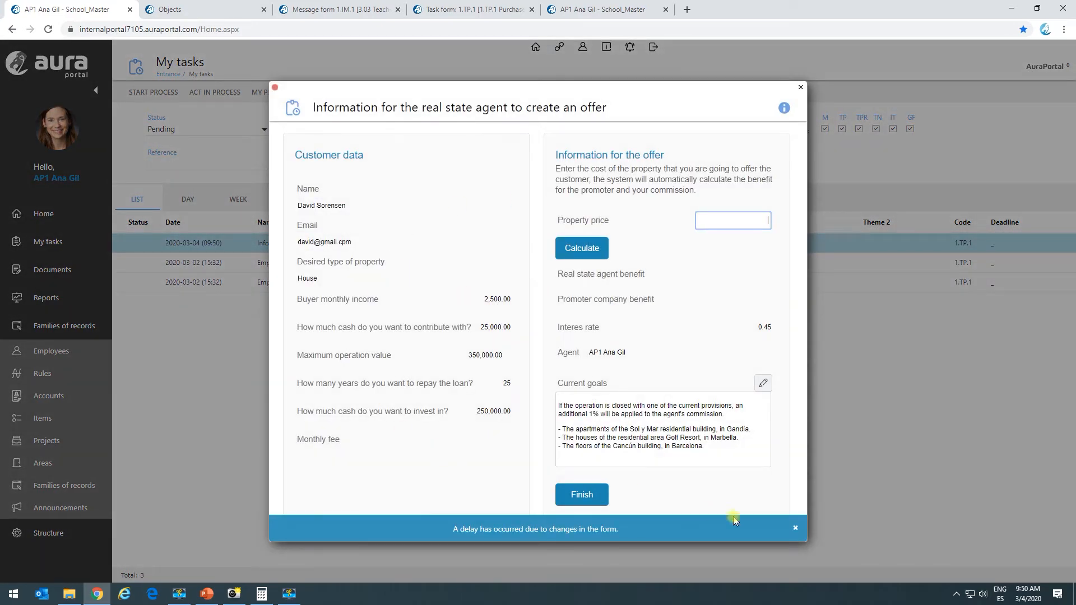
click(796, 528)
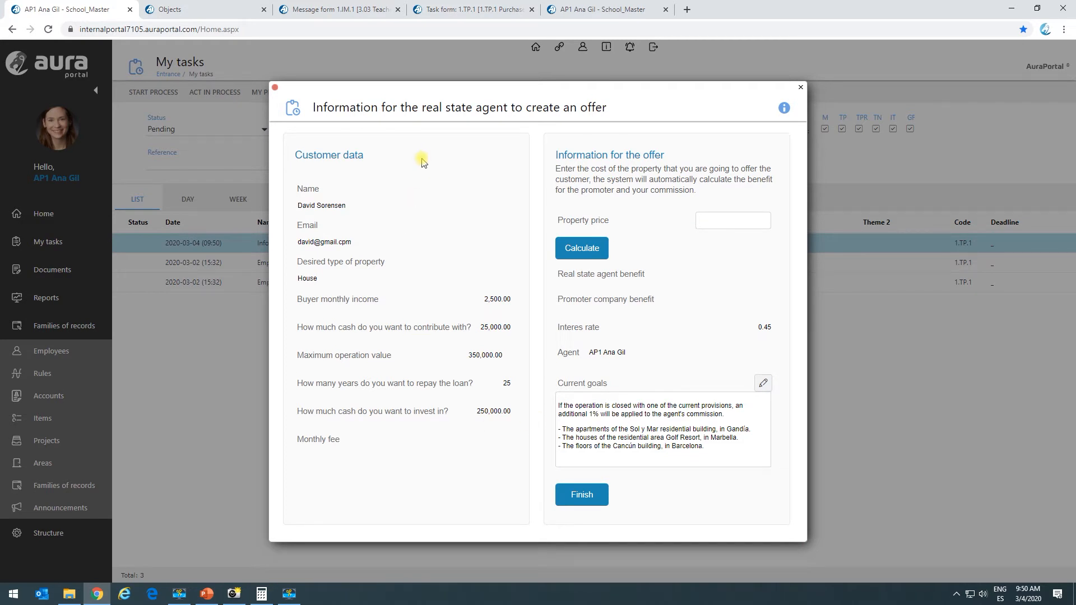
Open the TS.1 Load bussines rules UPLOADER system task in the 3.03 process model to examine the rules it uploads.
click(566, 9)
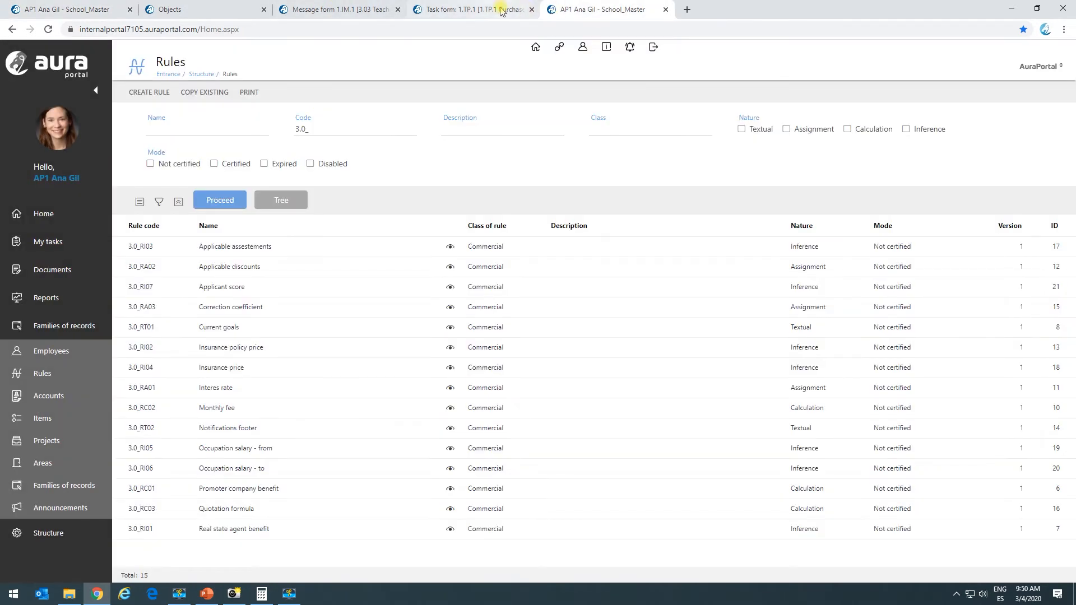
click(500, 10)
click(352, 8)
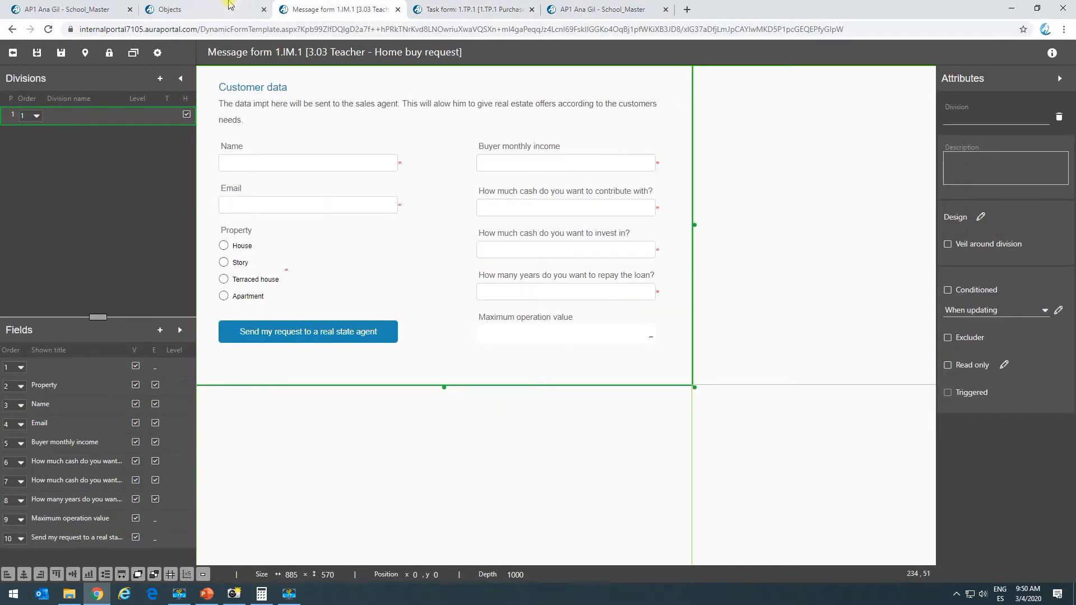
click(230, 5)
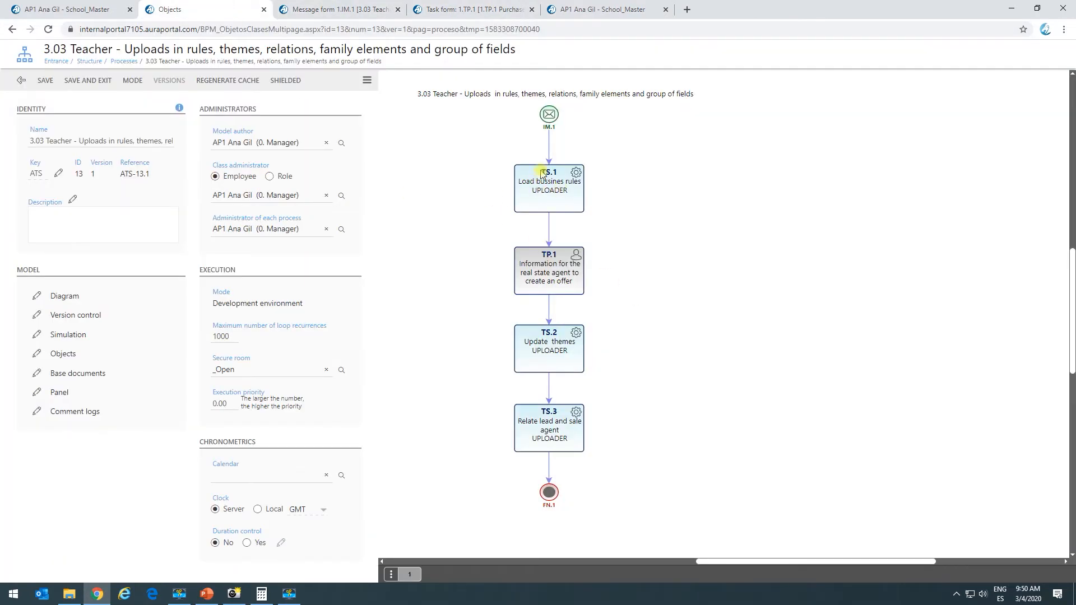
click(553, 197)
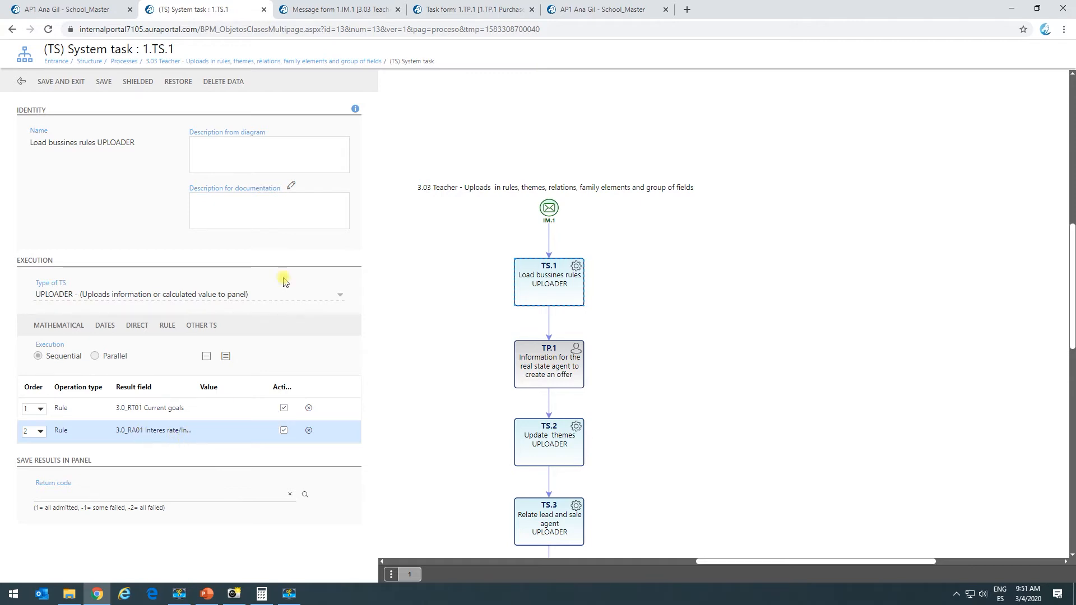
Examine the interest rate, current goals and property price fields in the real estate agent's offer task form.
click(87, 5)
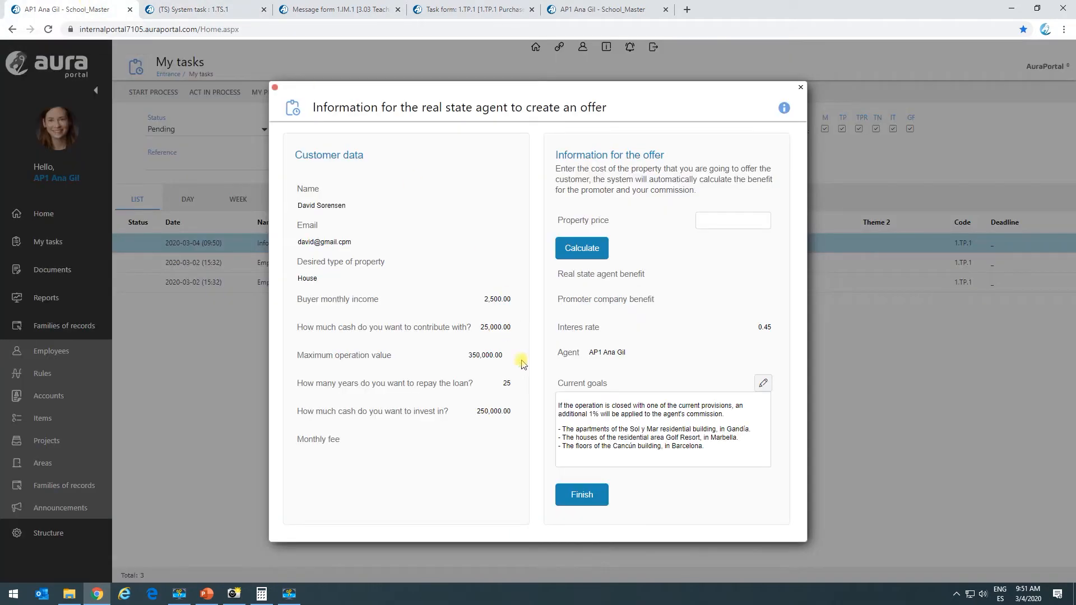
double_click(567, 326)
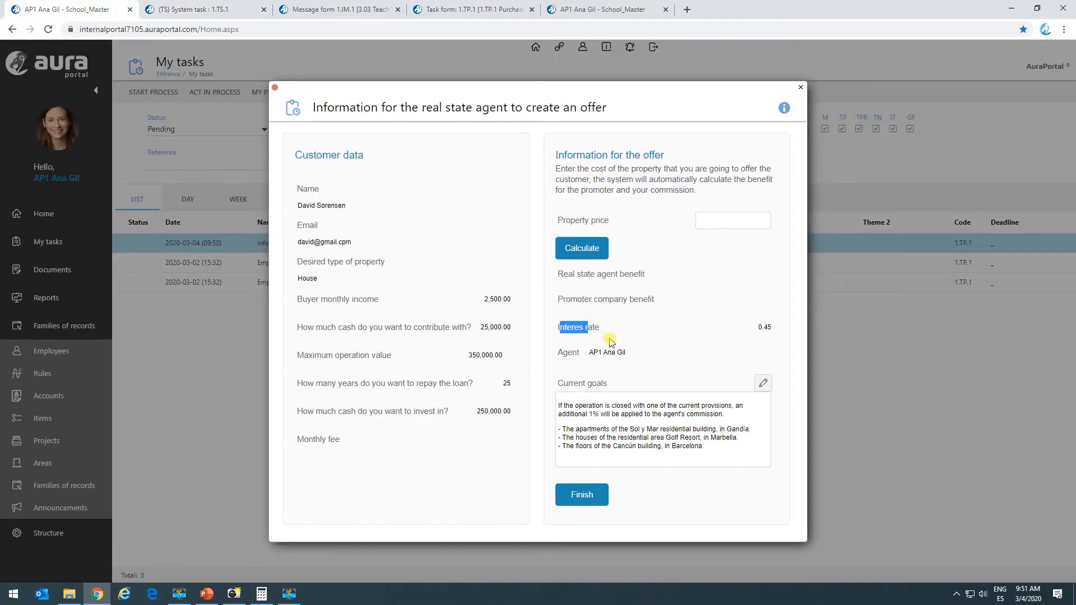
click(765, 328)
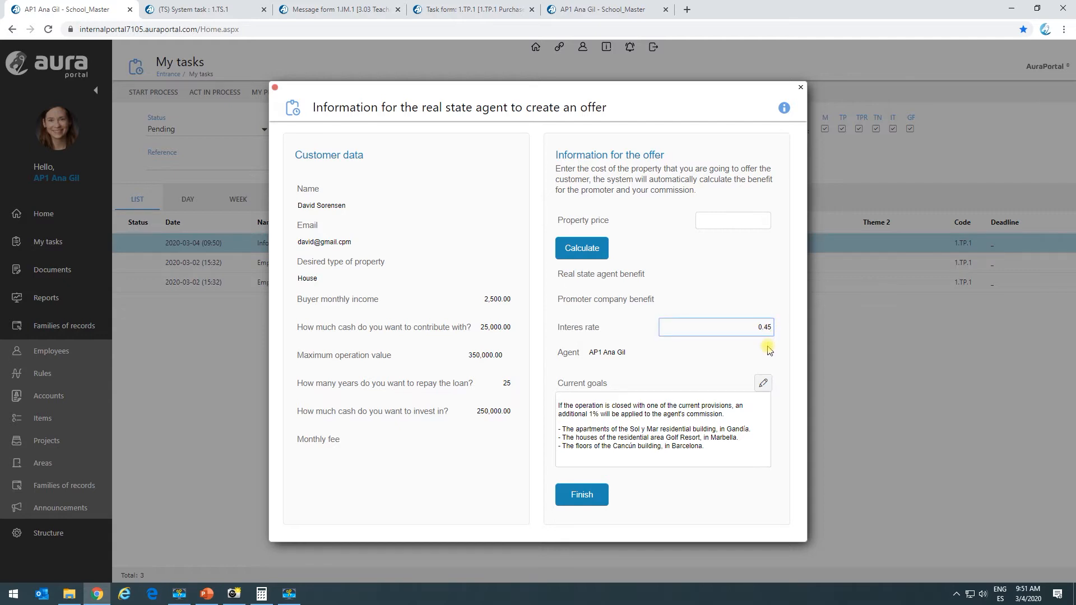
click(588, 407)
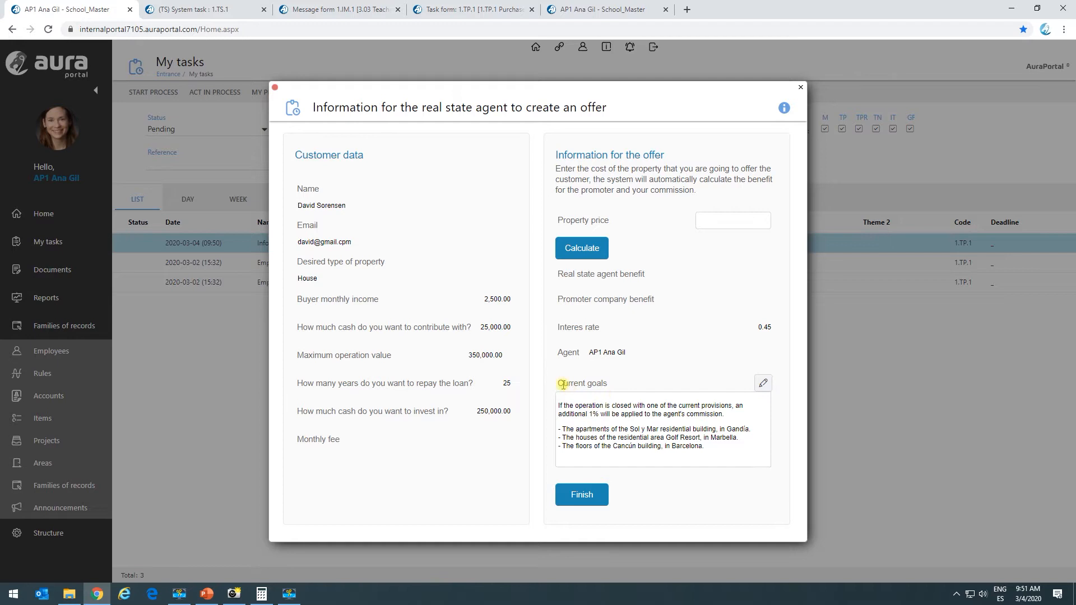
drag(566, 383, 700, 452)
click(660, 452)
click(722, 220)
click(679, 226)
click(764, 327)
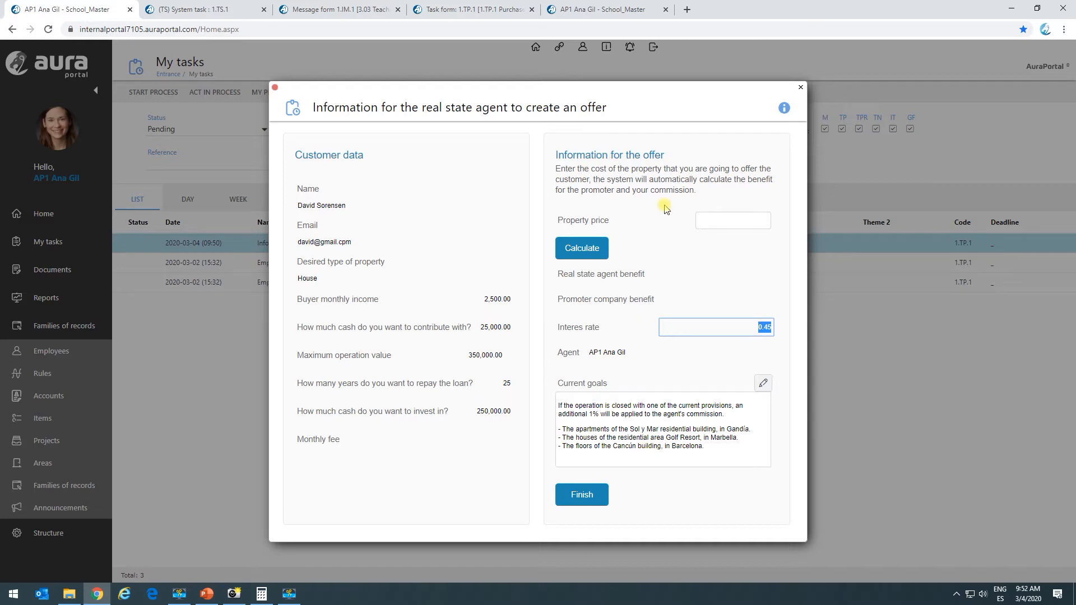
Filter the 3.0_ rules by Assignment nature and open the definition of the Interes rate rule 3.0_RA01.
click(227, 9)
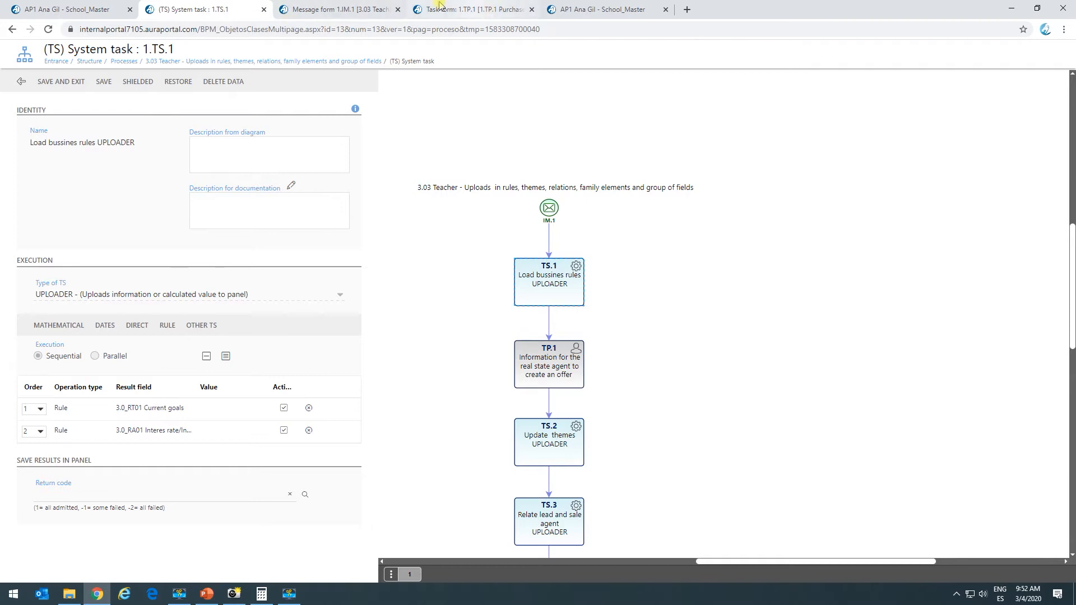
click(359, 9)
click(77, 6)
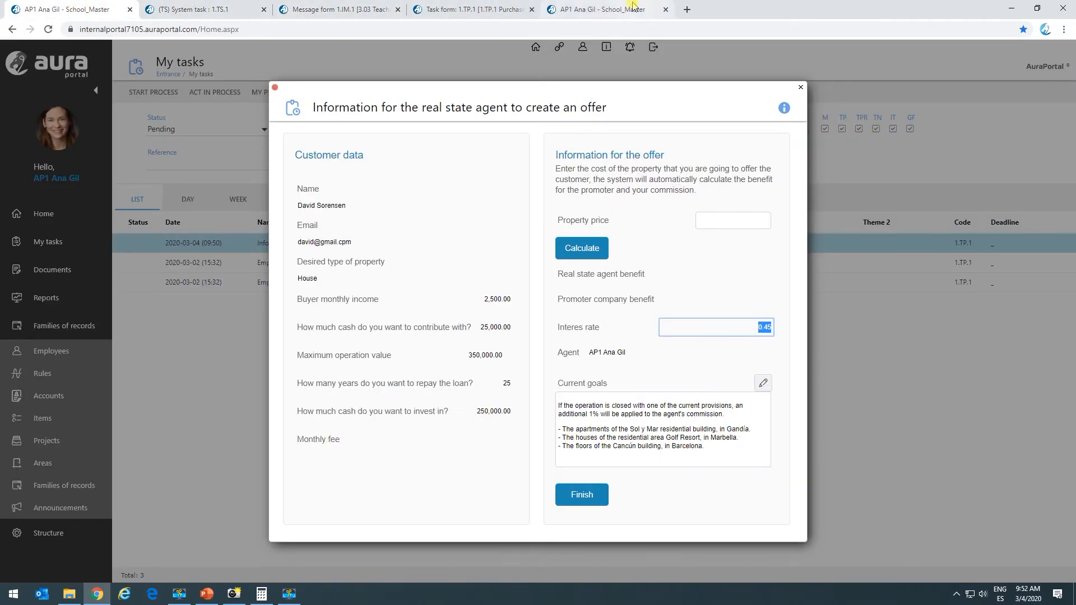
click(670, 6)
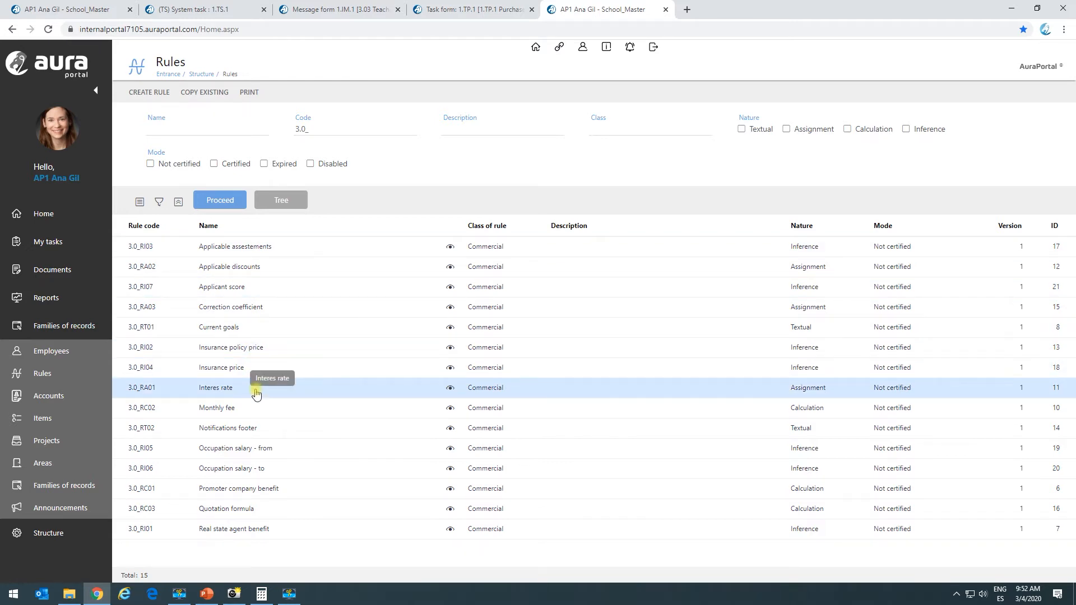
click(813, 129)
click(224, 201)
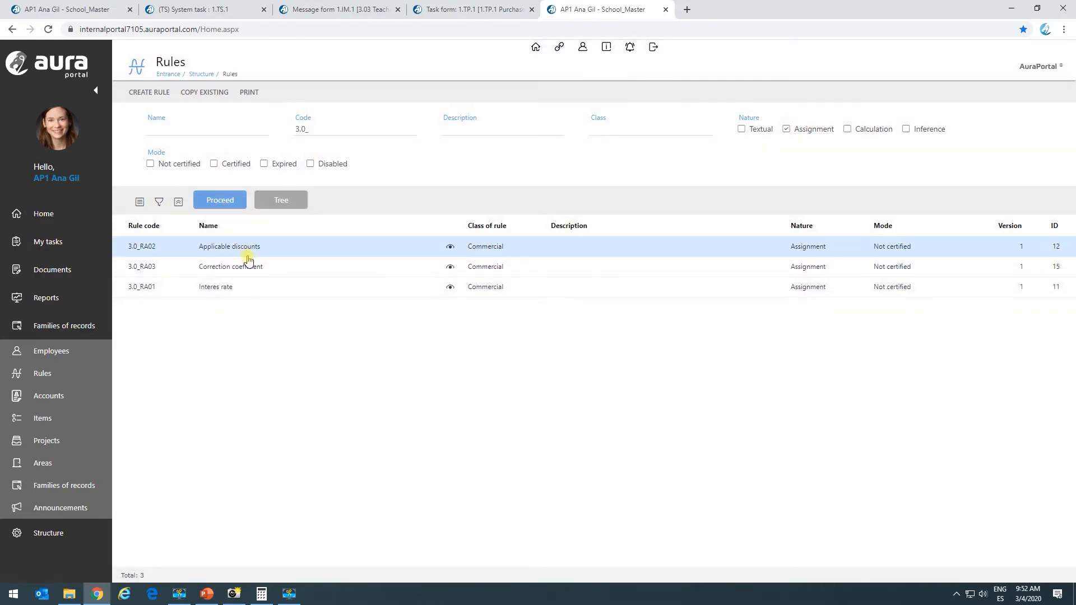
click(223, 289)
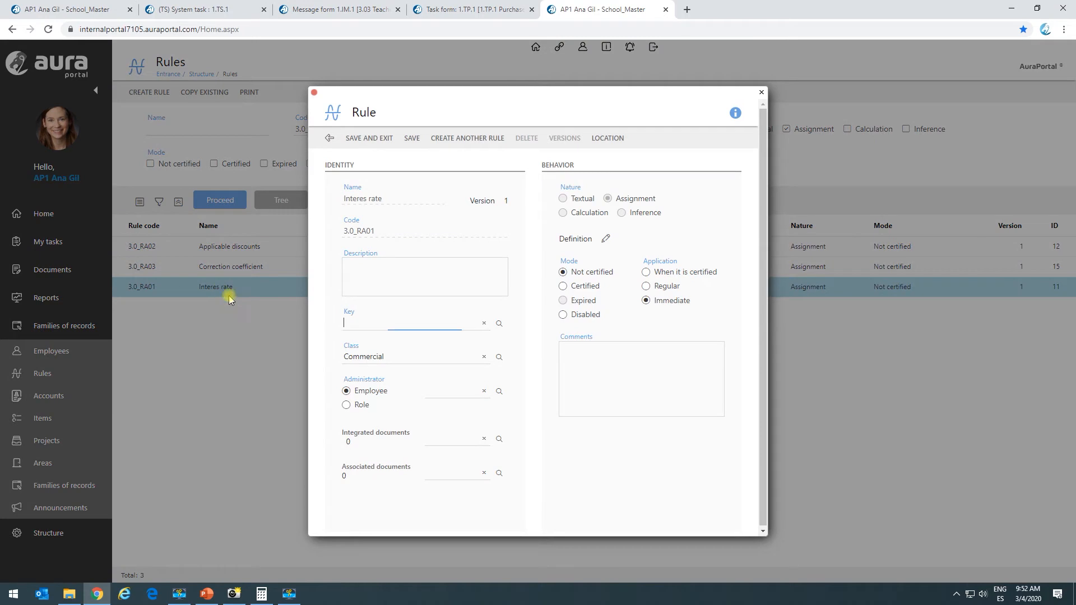
click(603, 245)
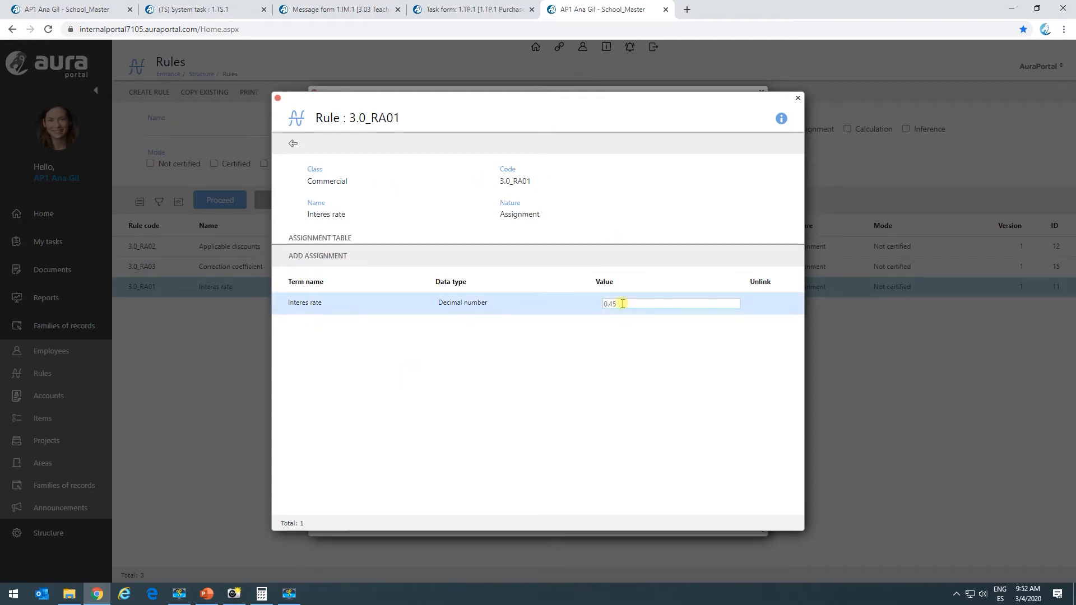
Compare the offer task's interest rate with the value assigned in the Interes rate rule, and close the rule.
click(96, 9)
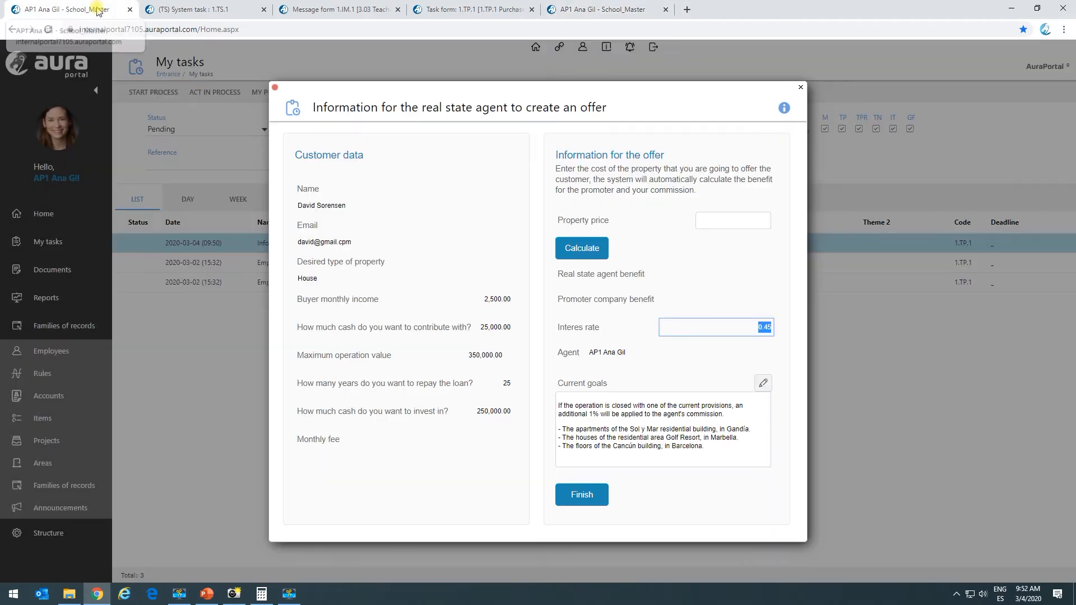
click(751, 364)
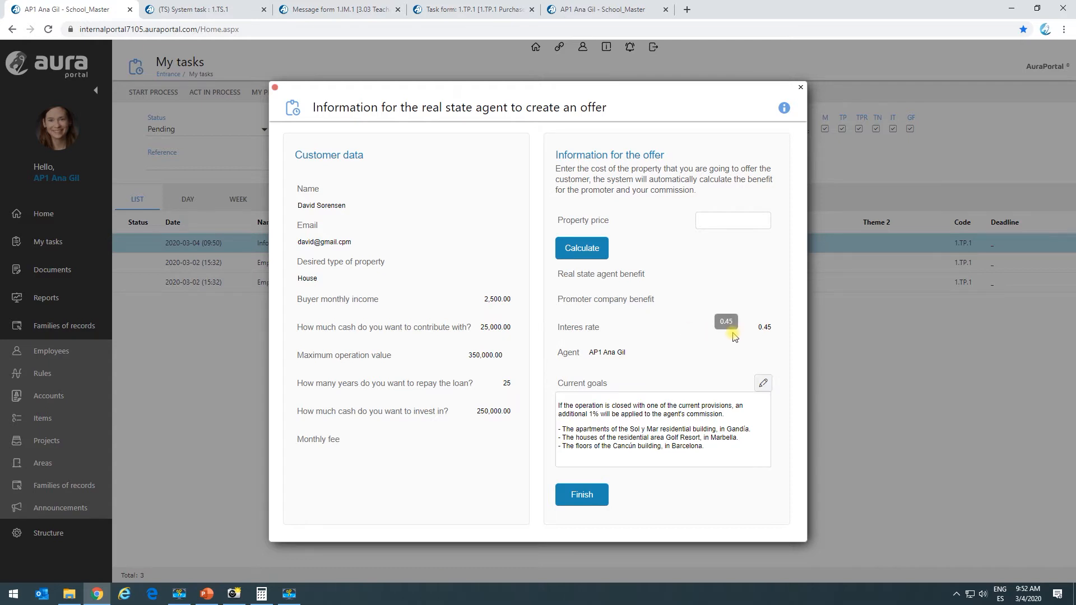
click(612, 9)
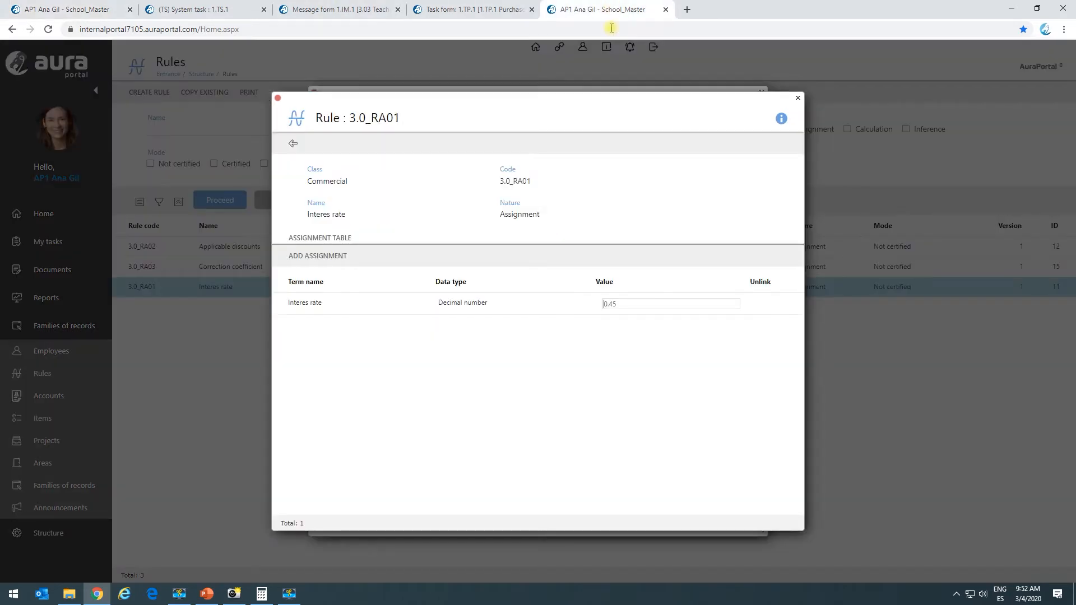
click(294, 144)
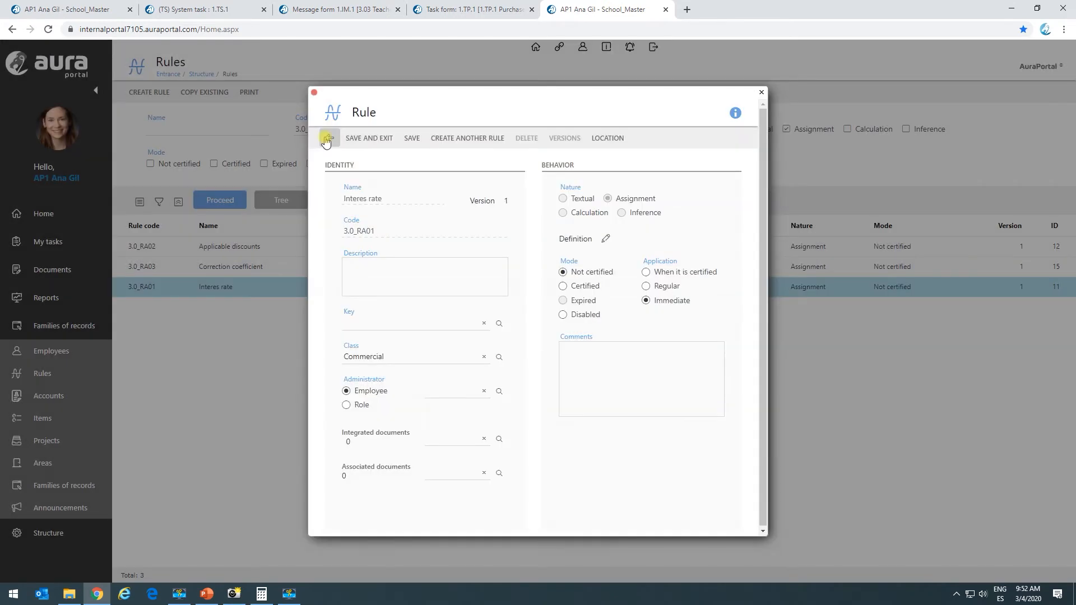
click(329, 140)
Filter the 3.0_ rules by Textual nature only and open the Current goals rule 3.0_RT01.
click(786, 129)
click(742, 130)
click(222, 200)
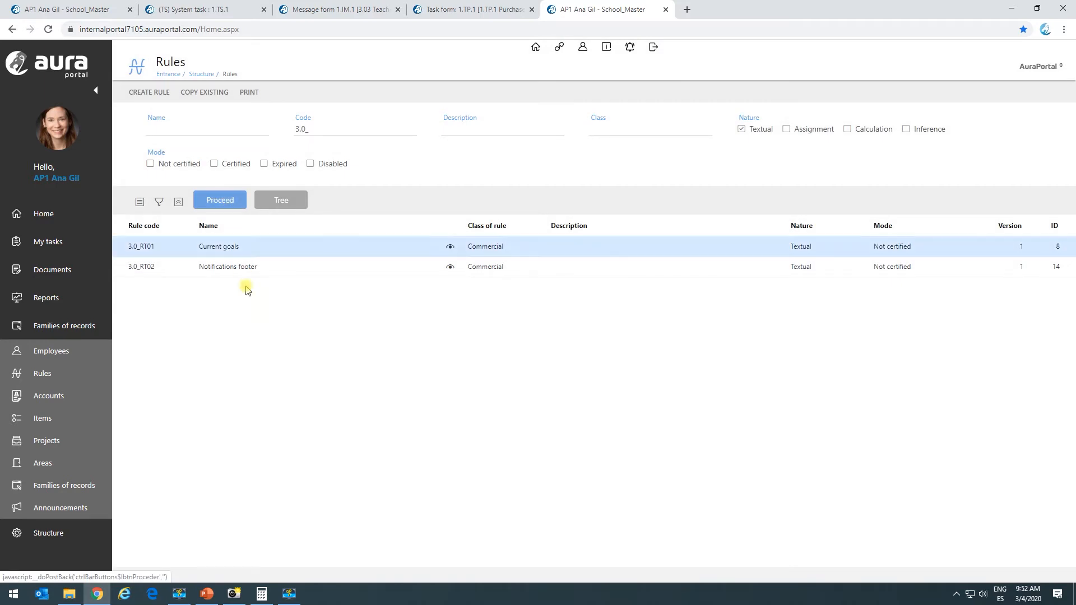
click(224, 248)
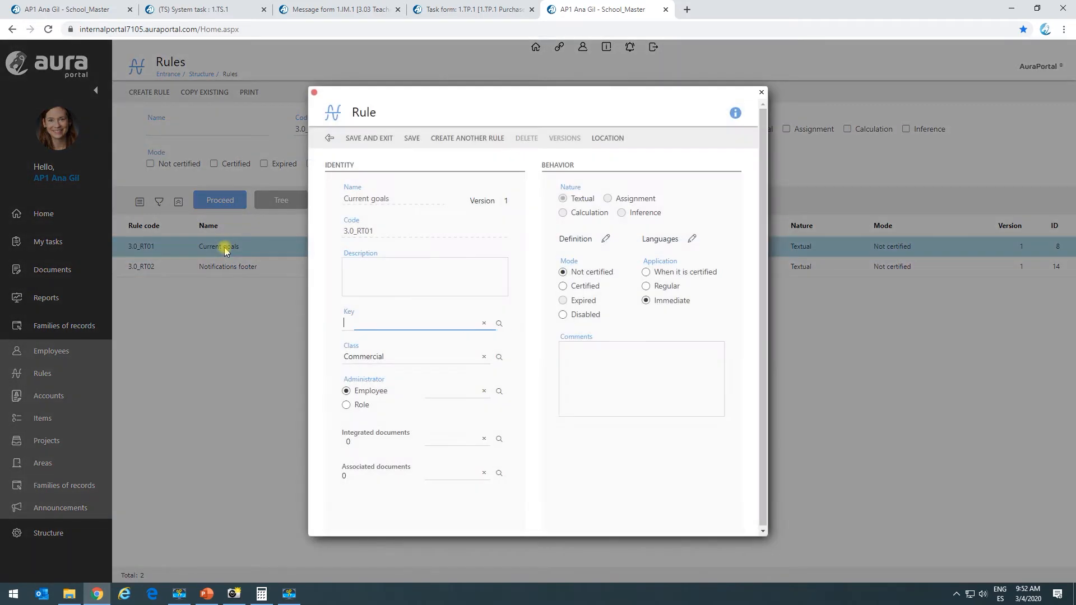
Open the Current goals rule's definition, read its commission and property text, and compare it with the current goals in the offer task.
click(607, 240)
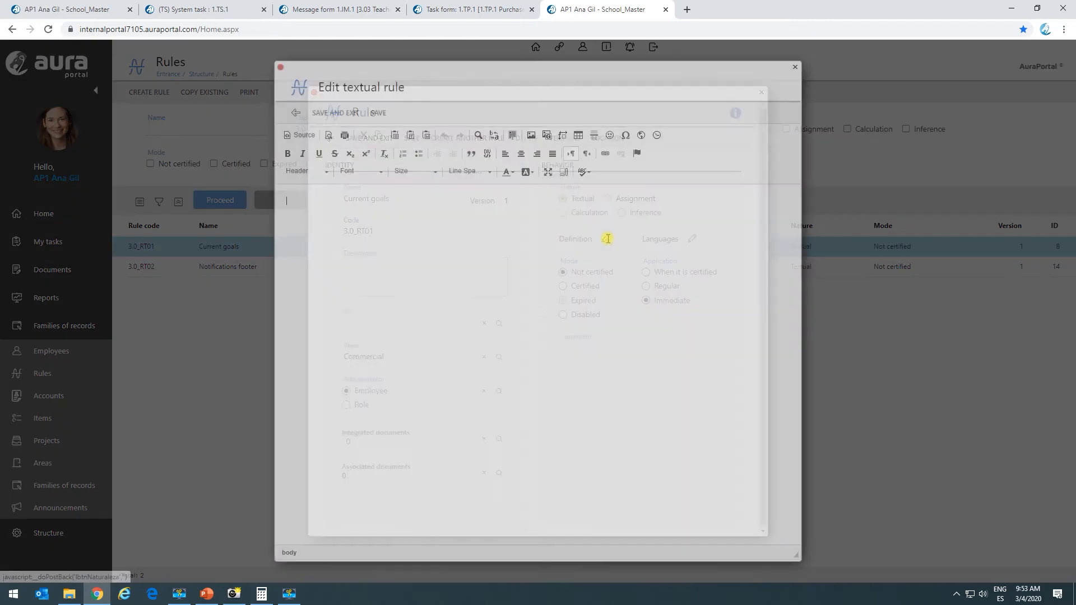
drag(493, 247, 222, 202)
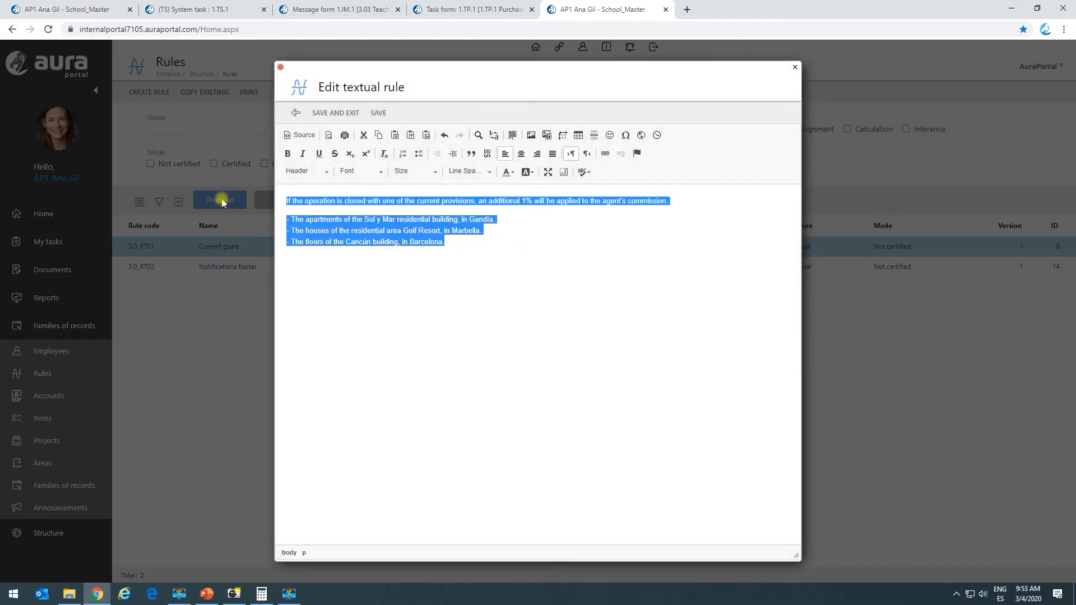
click(350, 217)
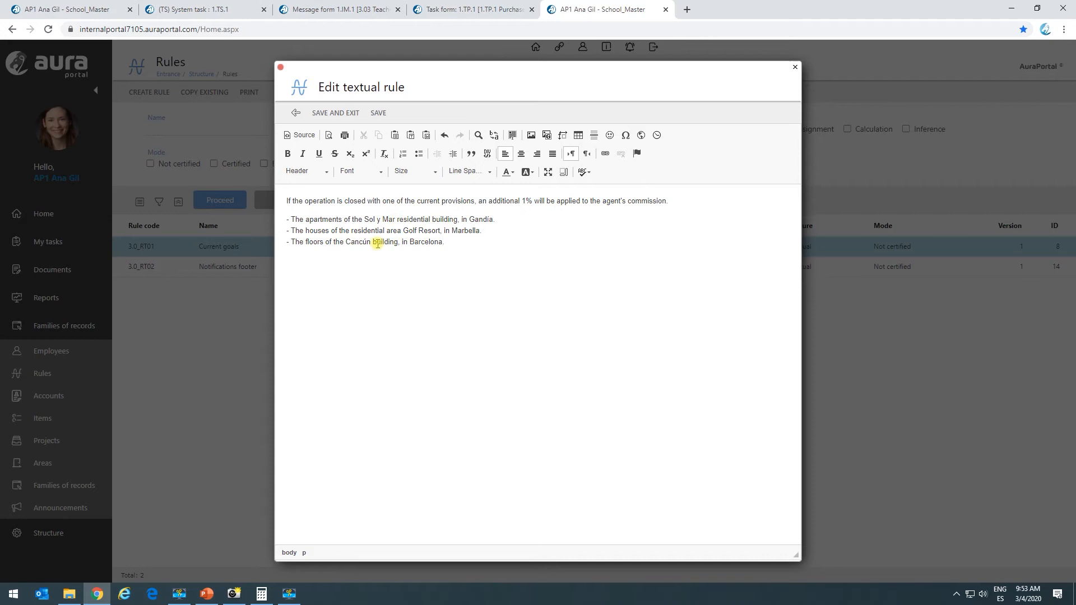
drag(310, 221, 489, 220)
drag(325, 242, 435, 241)
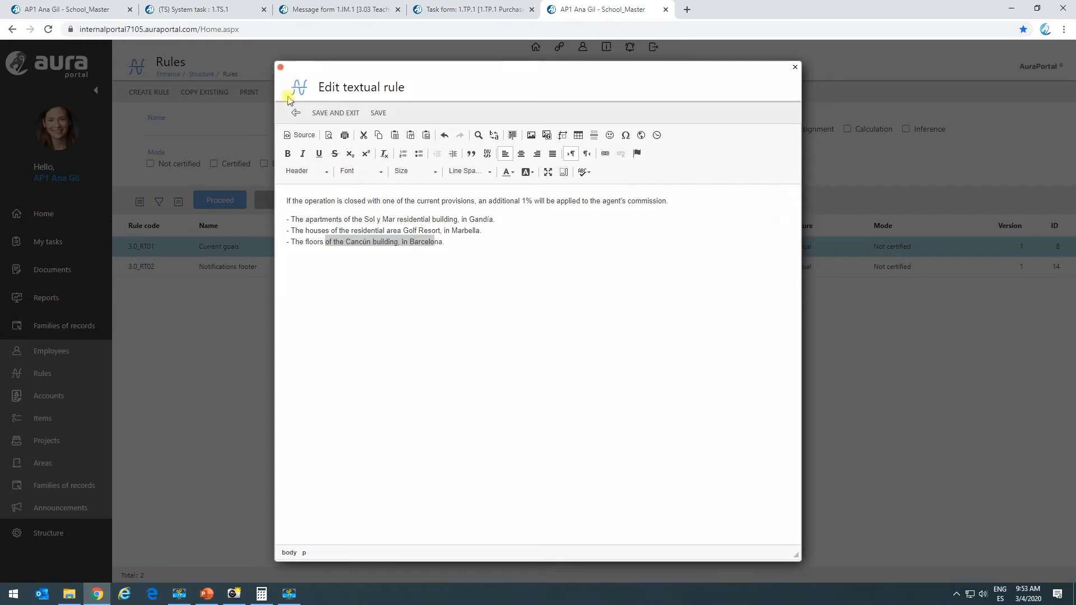
click(295, 112)
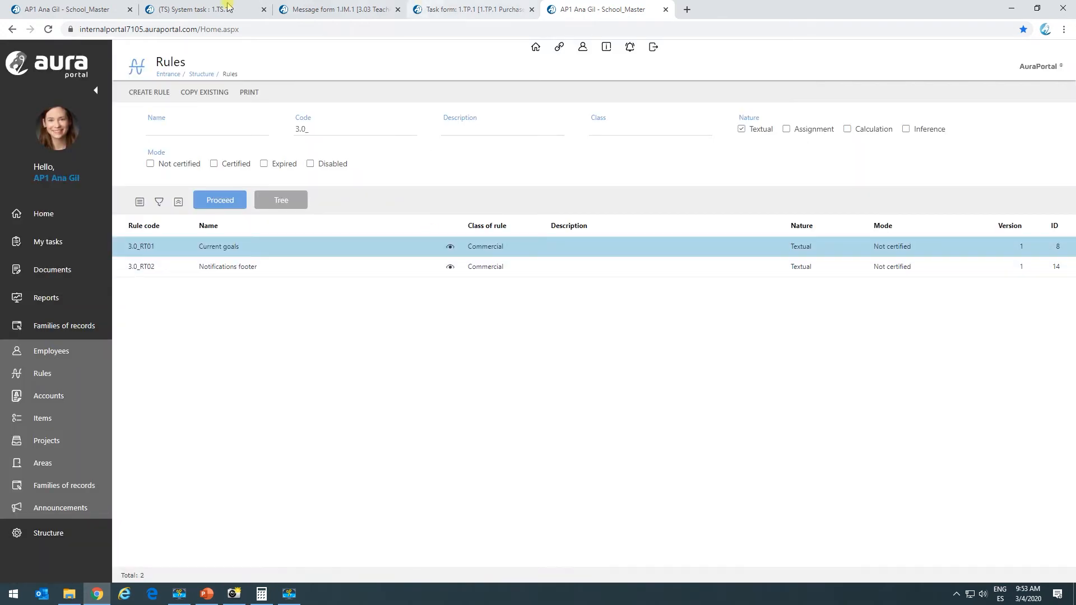
click(84, 9)
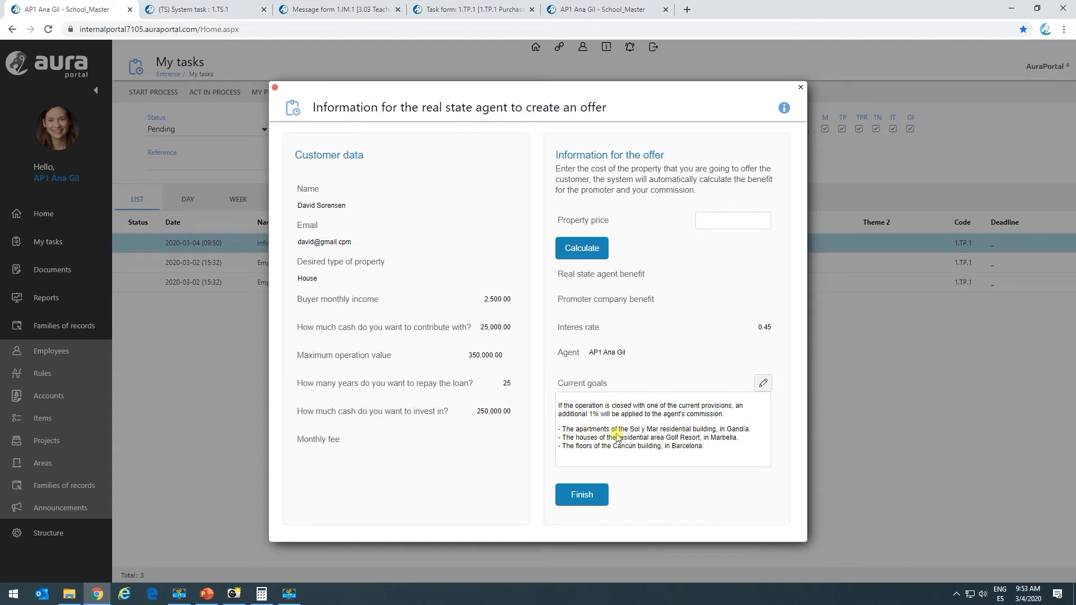
Return to the process diagram and review the Load bussines rules UPLOADER system task TS.1 that precedes the agent's task.
click(622, 8)
click(497, 8)
click(387, 6)
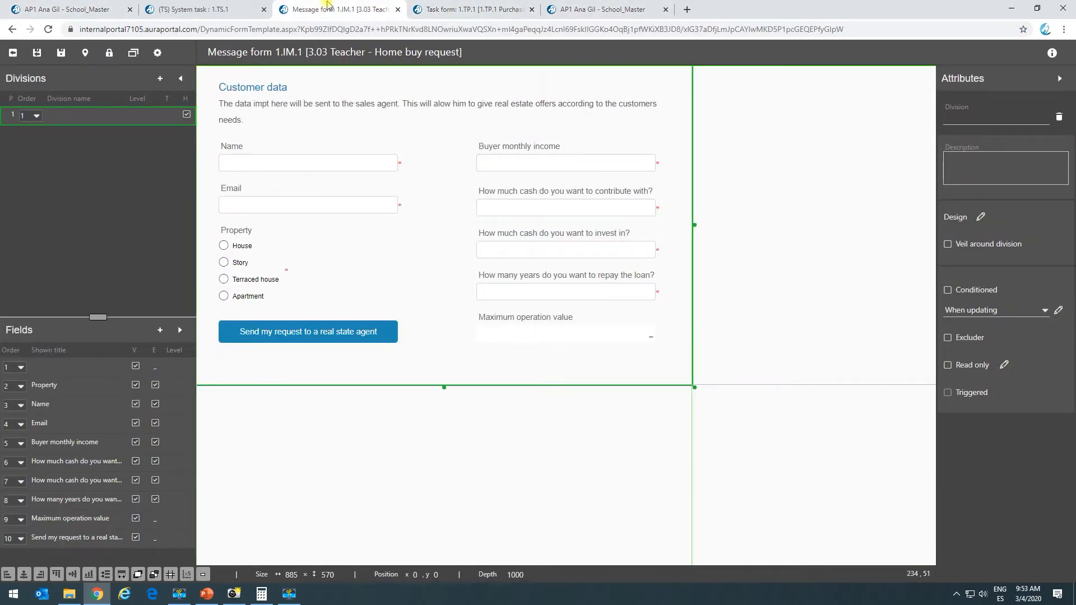
click(237, 8)
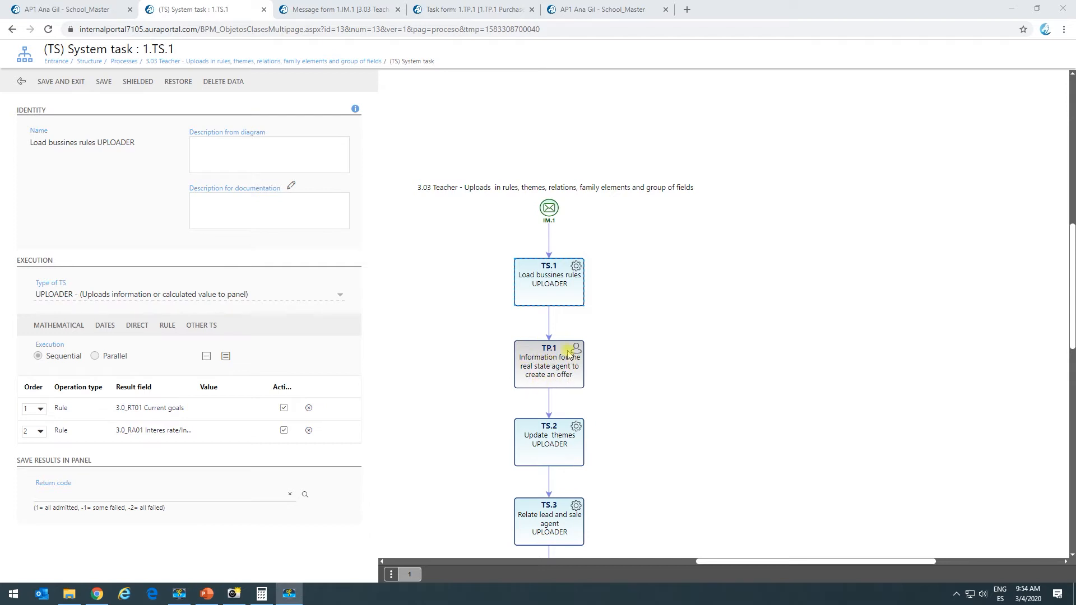
Go to the 1.TP.1 Purchase offer data task form, check the Update rules option in its form properties, and return to the form design.
click(603, 9)
click(476, 9)
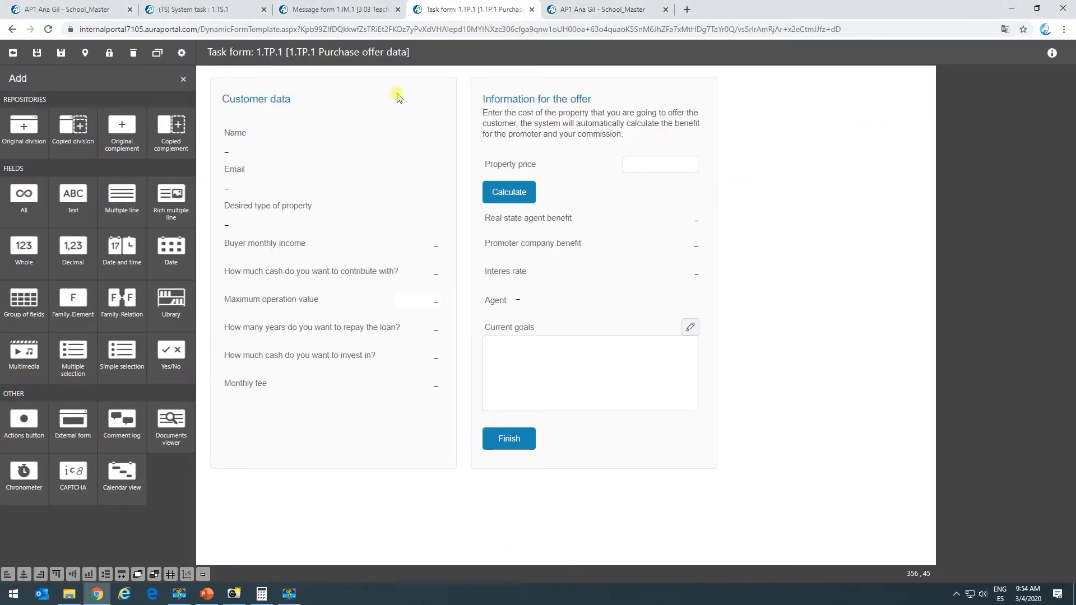
double_click(215, 51)
drag(397, 64, 407, 56)
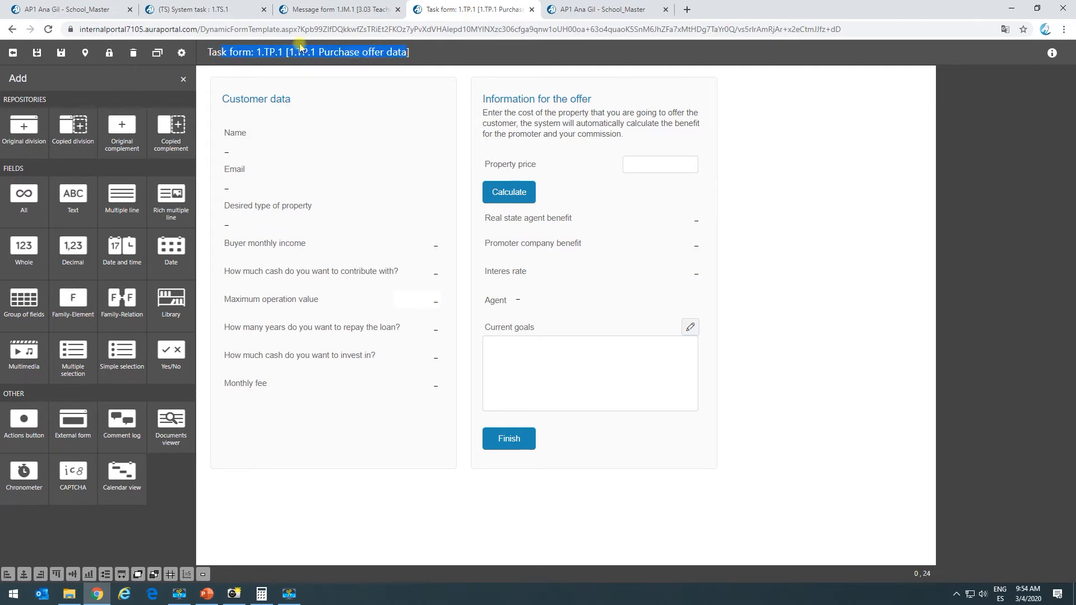
click(181, 52)
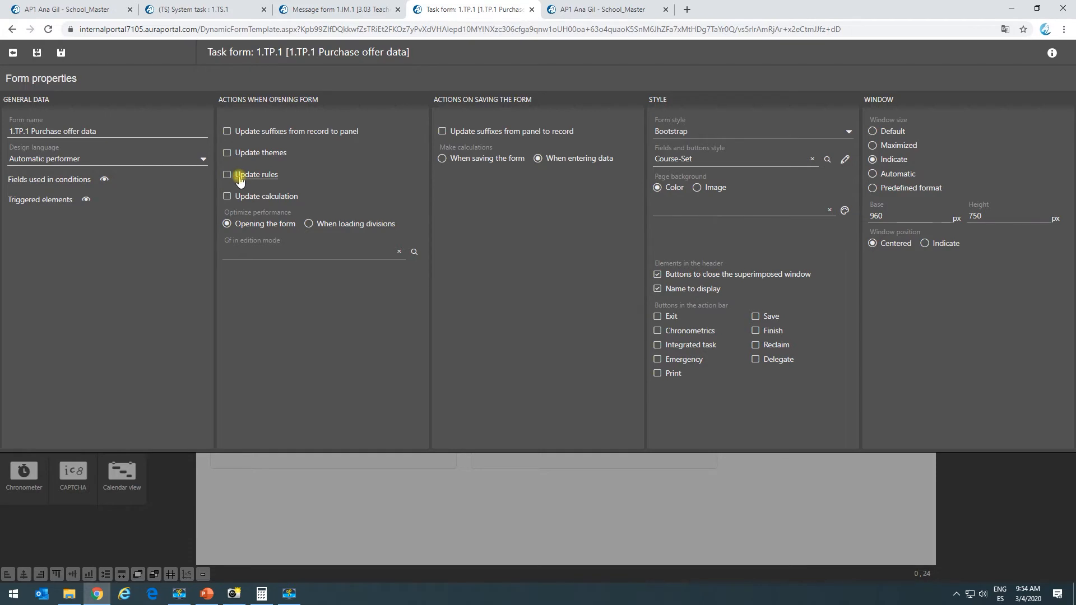
click(13, 52)
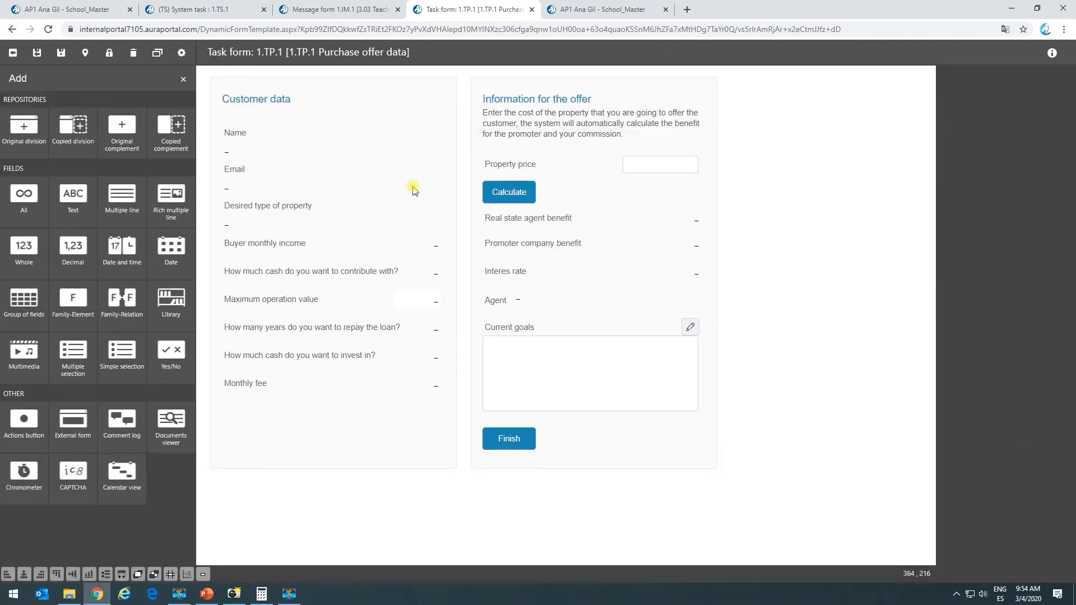
Inspect the Property price, Real state agent benefit and Promoter company benefit fields in the offer form.
click(550, 167)
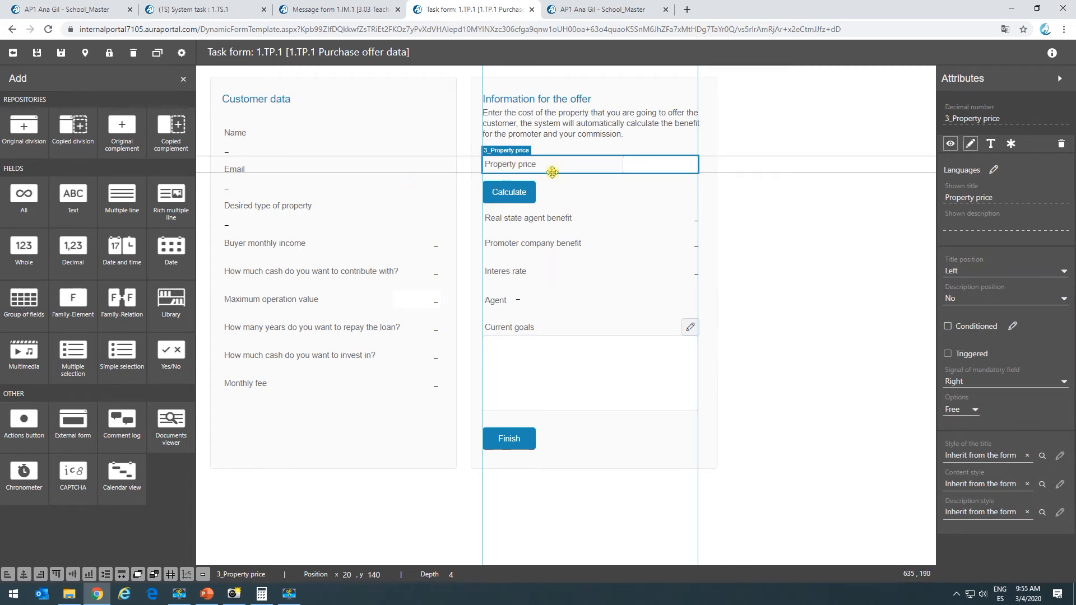
click(560, 219)
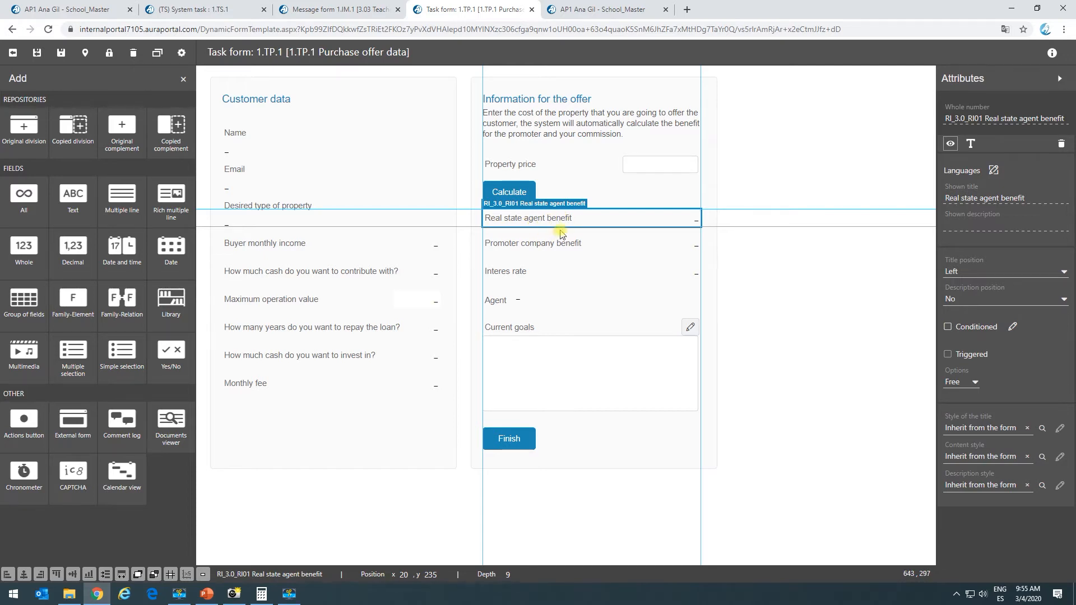
click(577, 242)
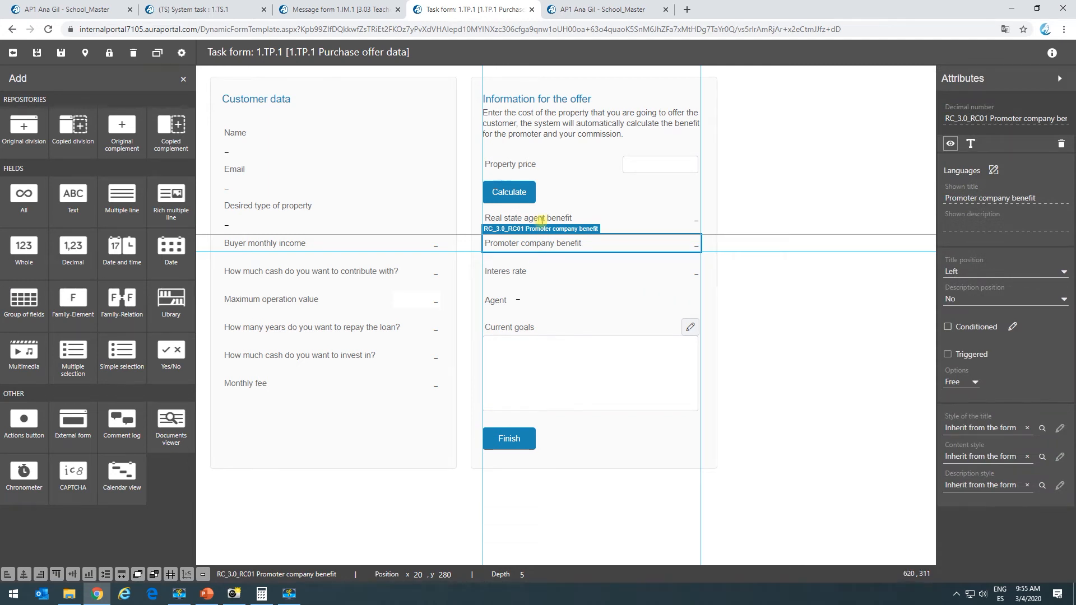
click(667, 167)
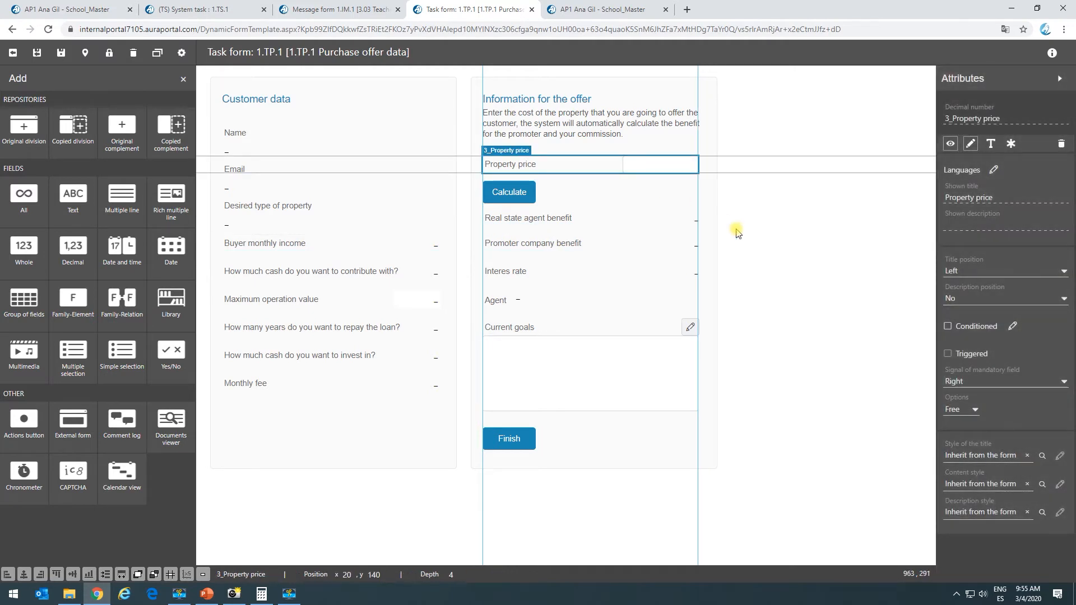
Open the Calculate button's system task and review its Real state agent benefit rule operation.
click(510, 189)
click(516, 177)
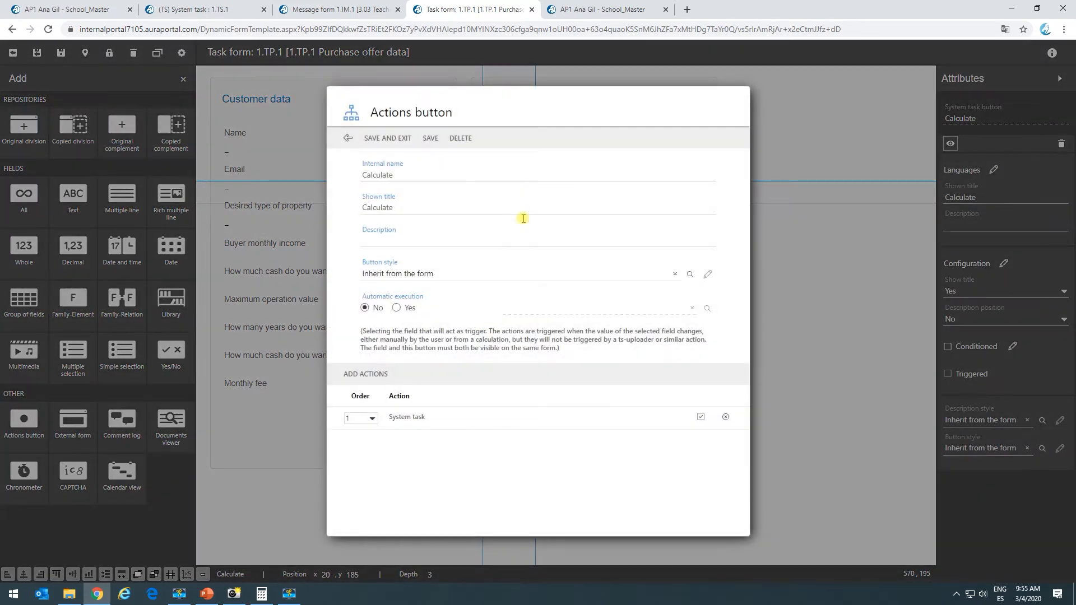
click(432, 419)
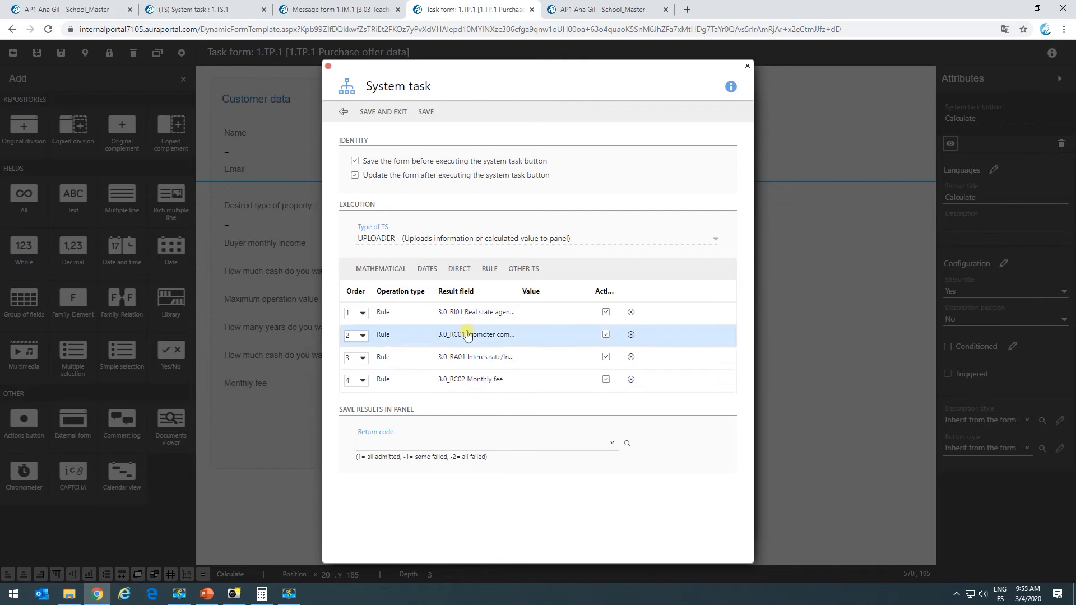
click(491, 314)
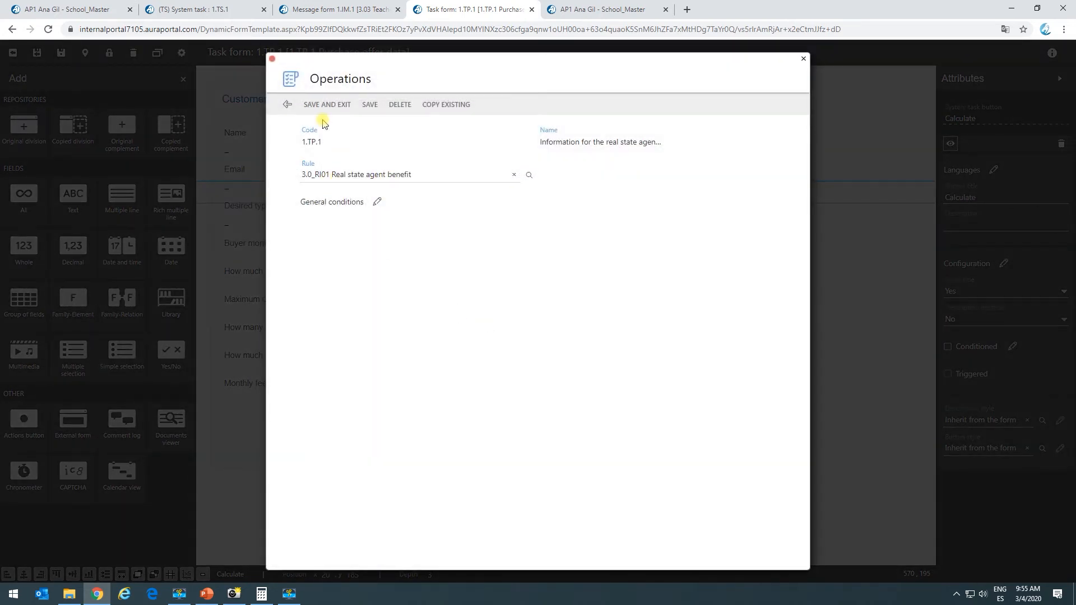
click(287, 105)
Review the Promoter company benefit, Interes rate and Monthly fee rule operations of the Calculate button's system task.
click(493, 343)
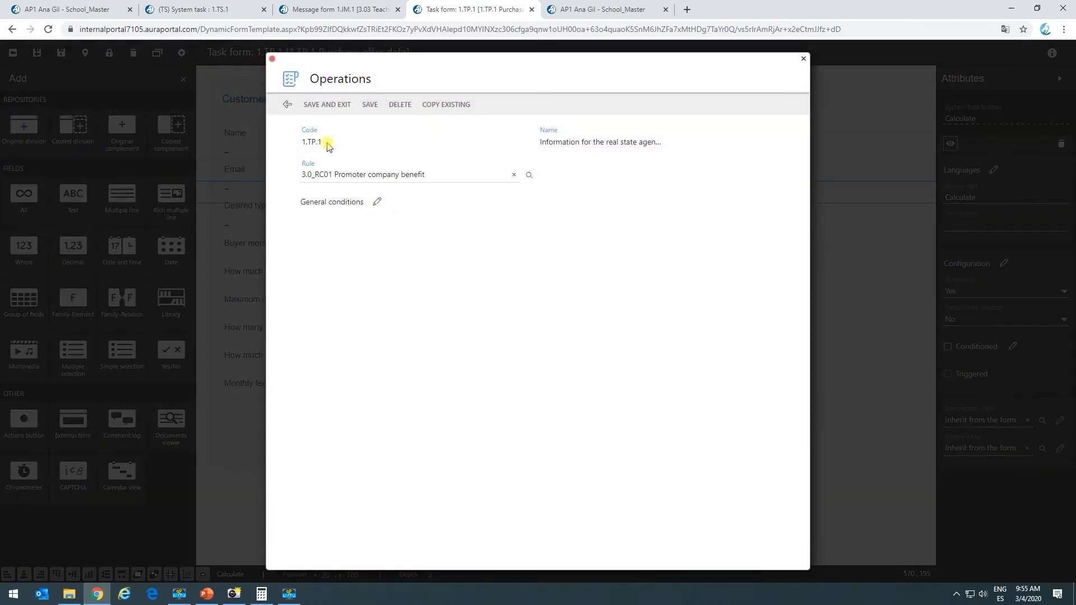
click(286, 103)
click(525, 364)
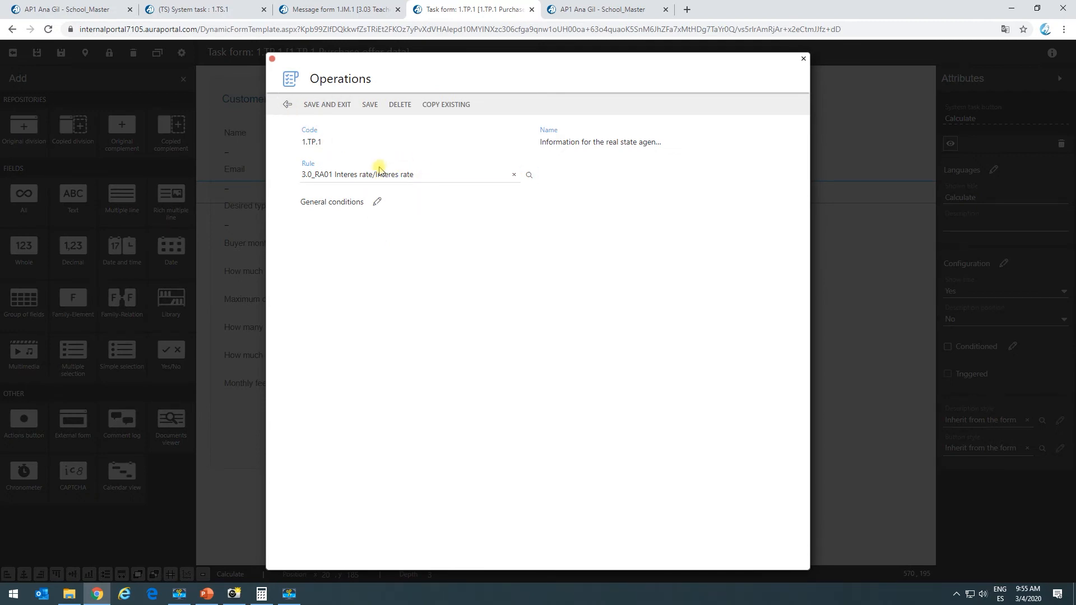
click(286, 106)
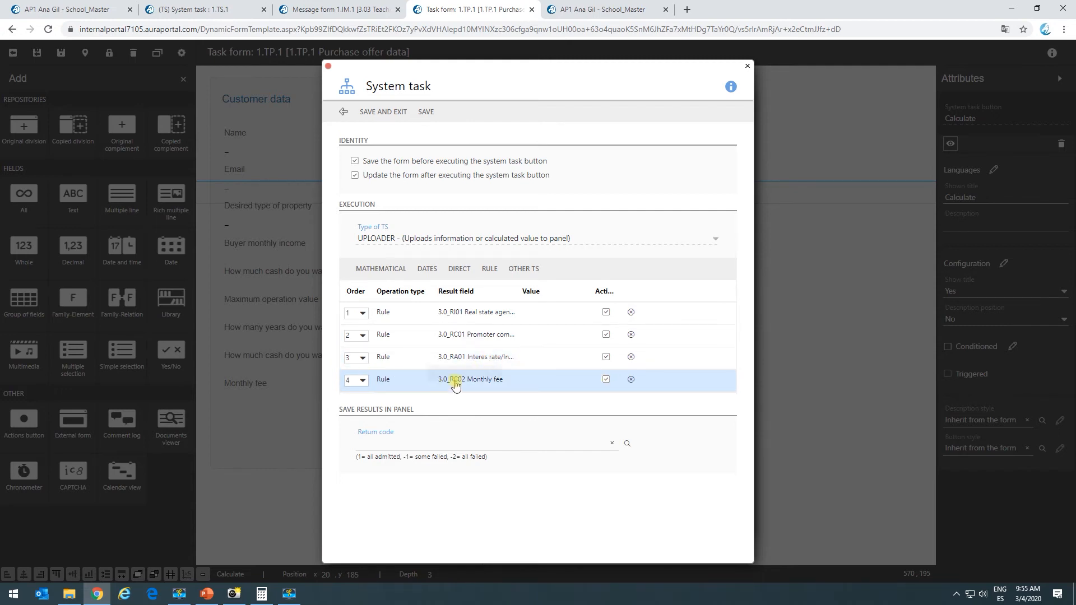
click(493, 388)
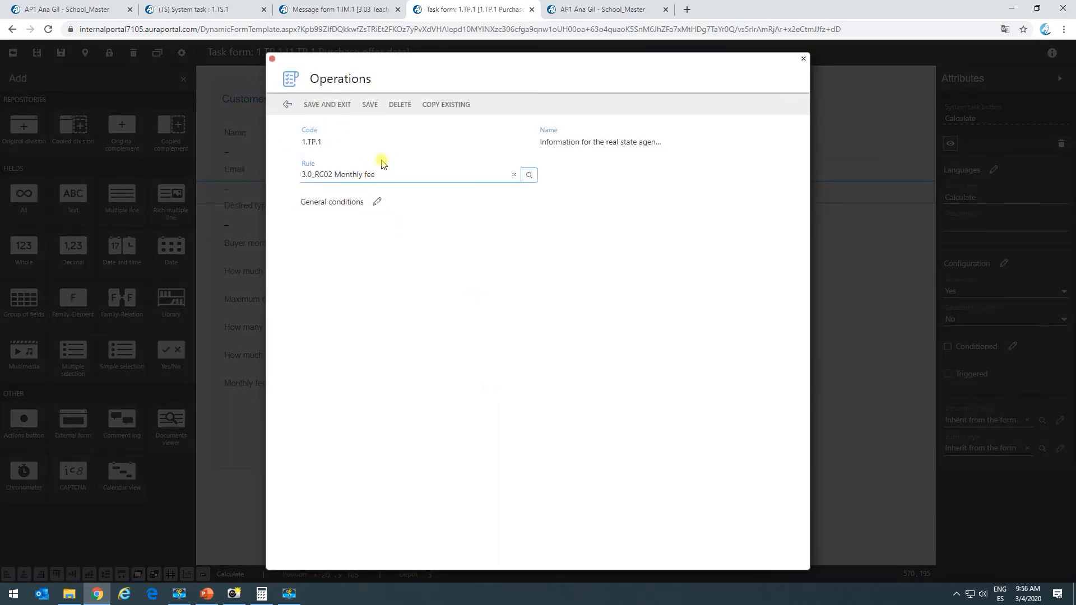
click(287, 107)
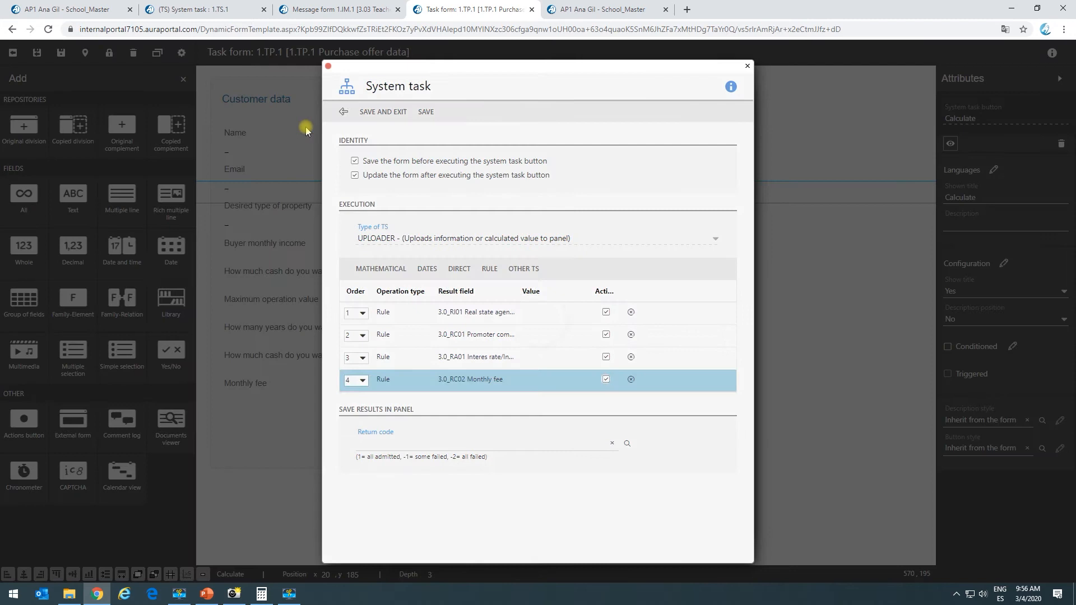
Close the Calculate button's configuration and locate the Monthly fee and Interes rate fields on the offer form.
click(340, 108)
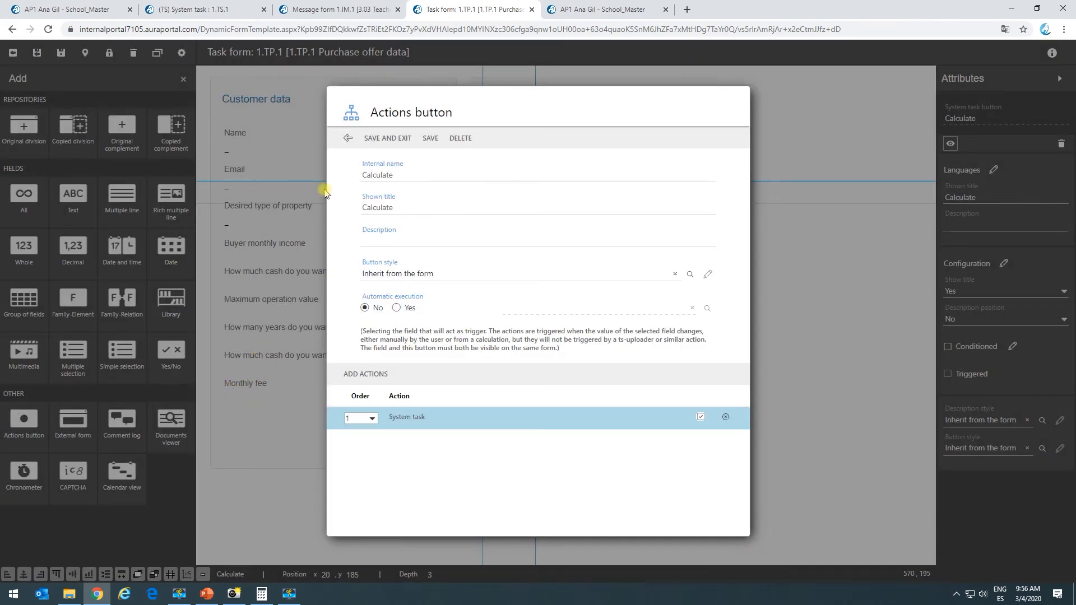
click(348, 138)
click(270, 385)
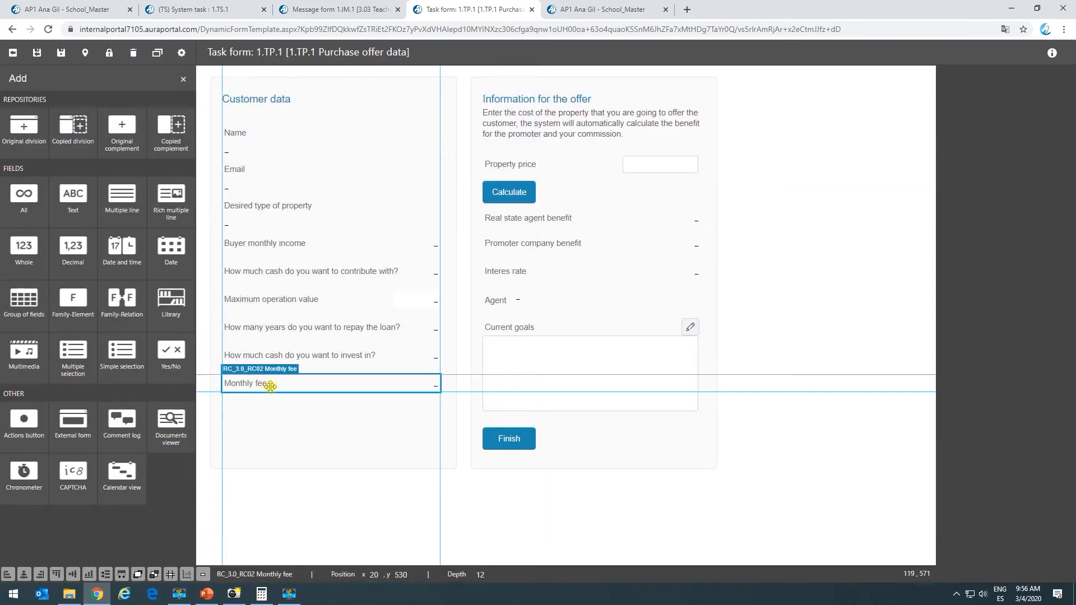
click(523, 273)
Reopen the Calculate button's system task and add a rule operation without assigning a rule.
click(518, 191)
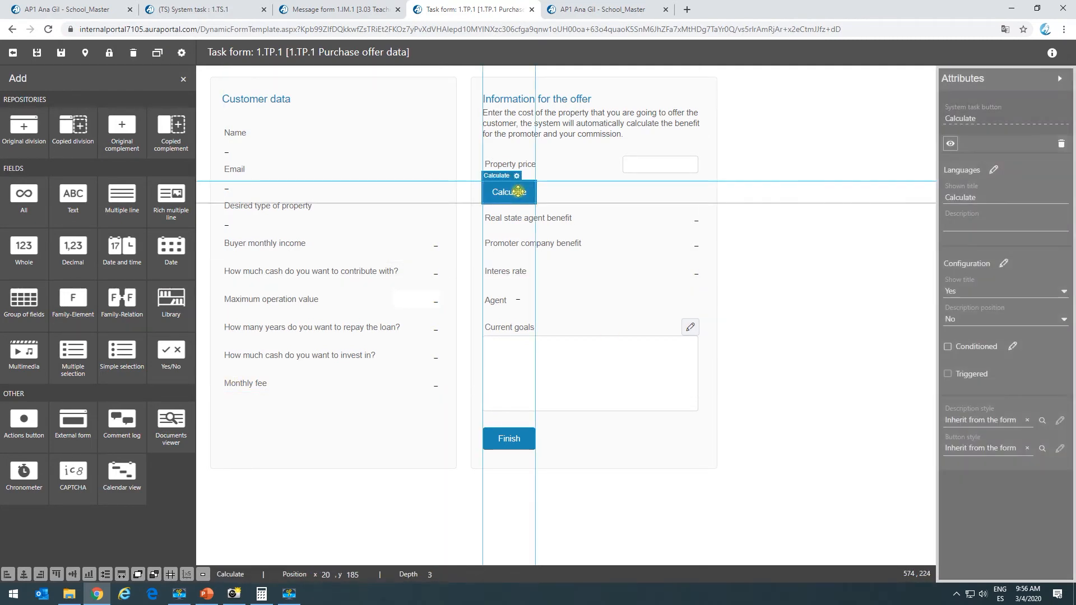
click(516, 175)
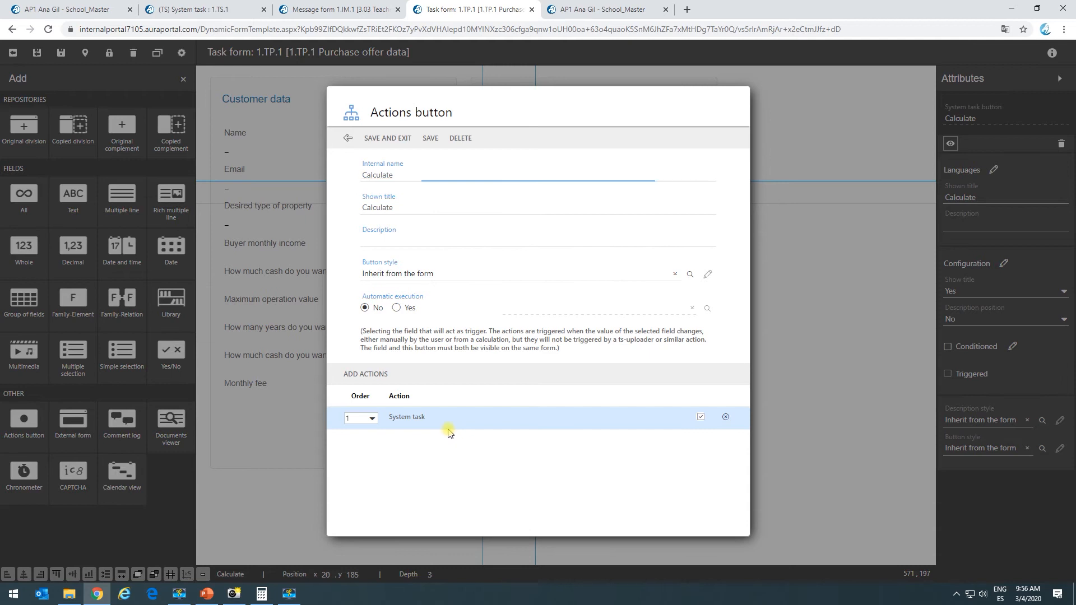
click(447, 419)
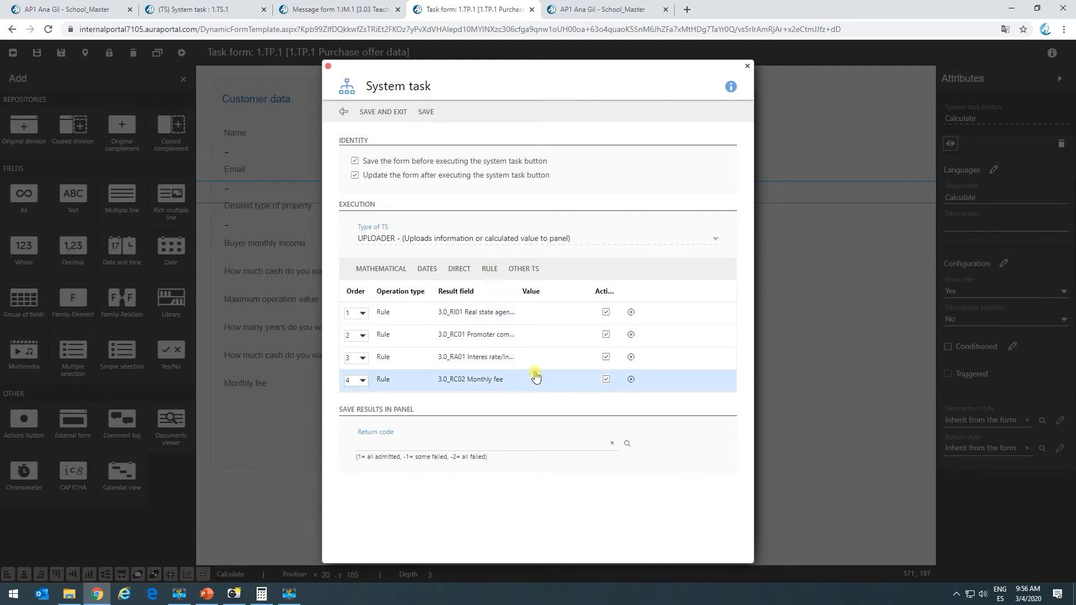
click(507, 312)
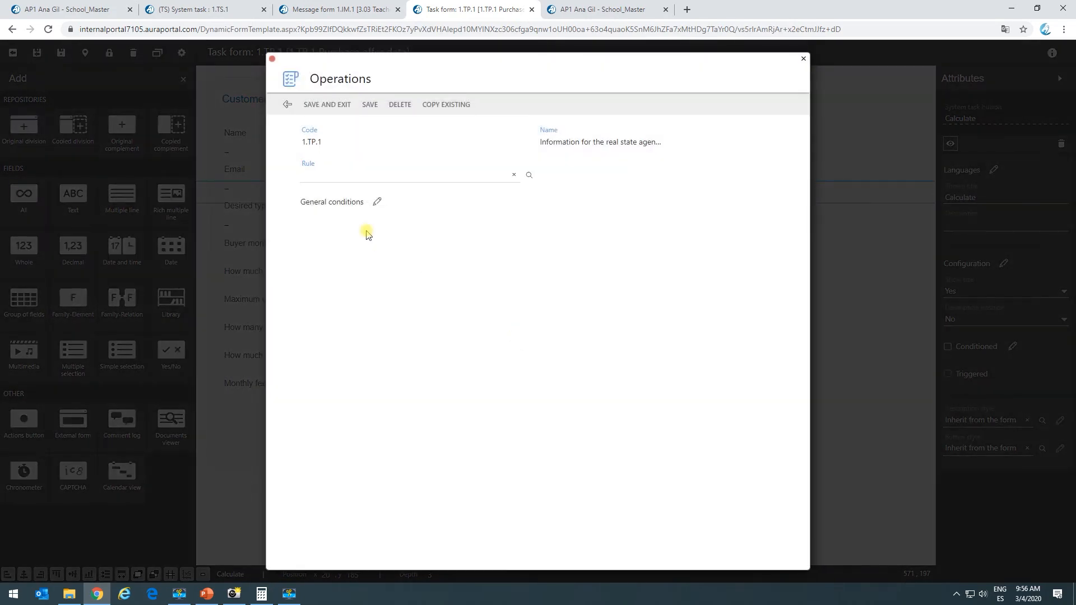
click(286, 105)
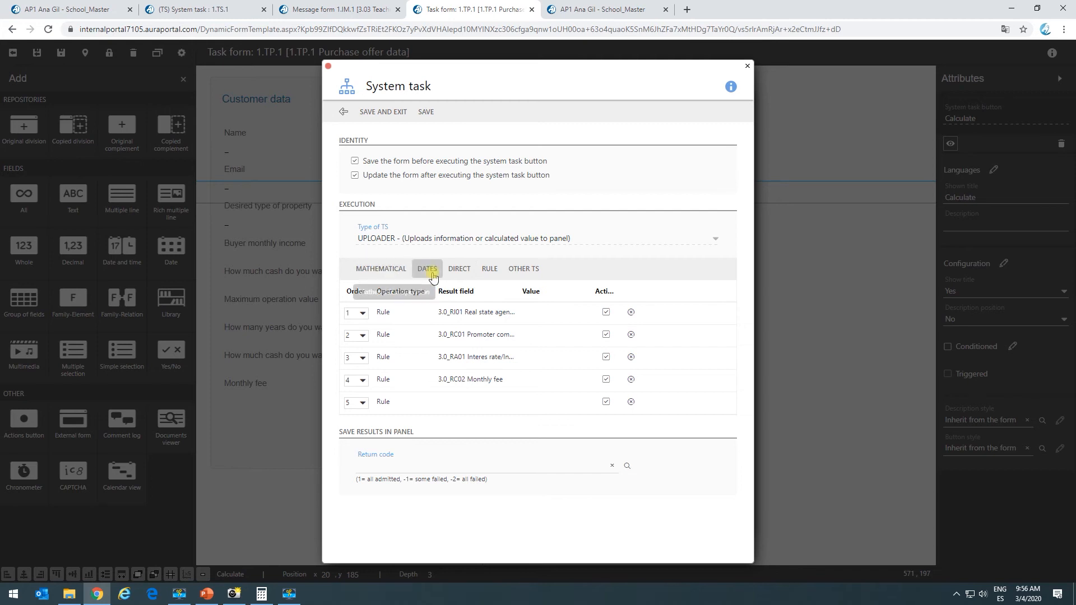
Start another rule operation for the Calculate system task and browse all rules that can be added to its panel.
click(490, 269)
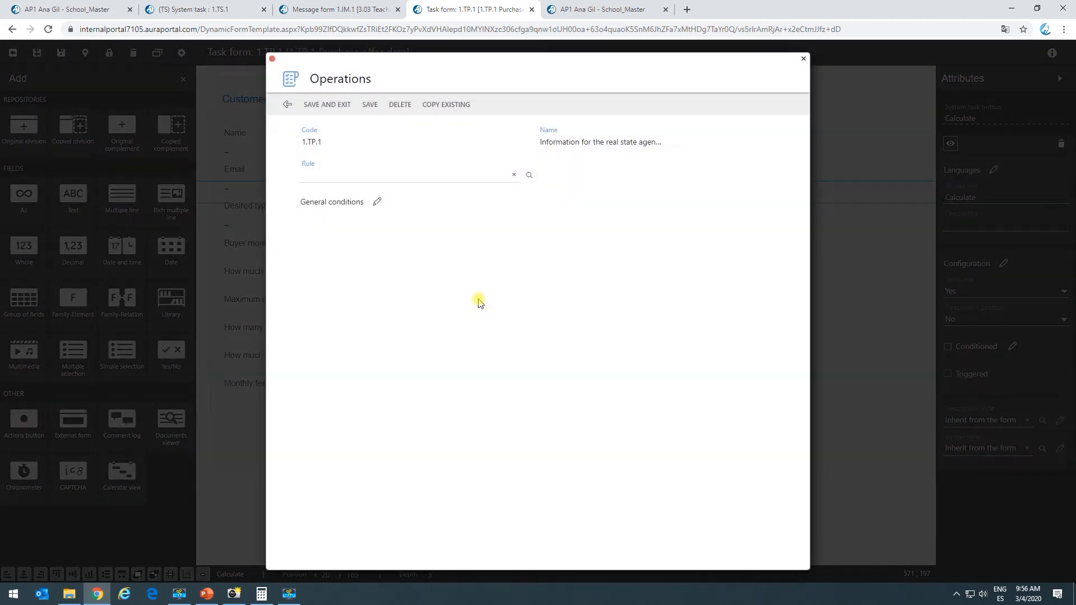
click(529, 175)
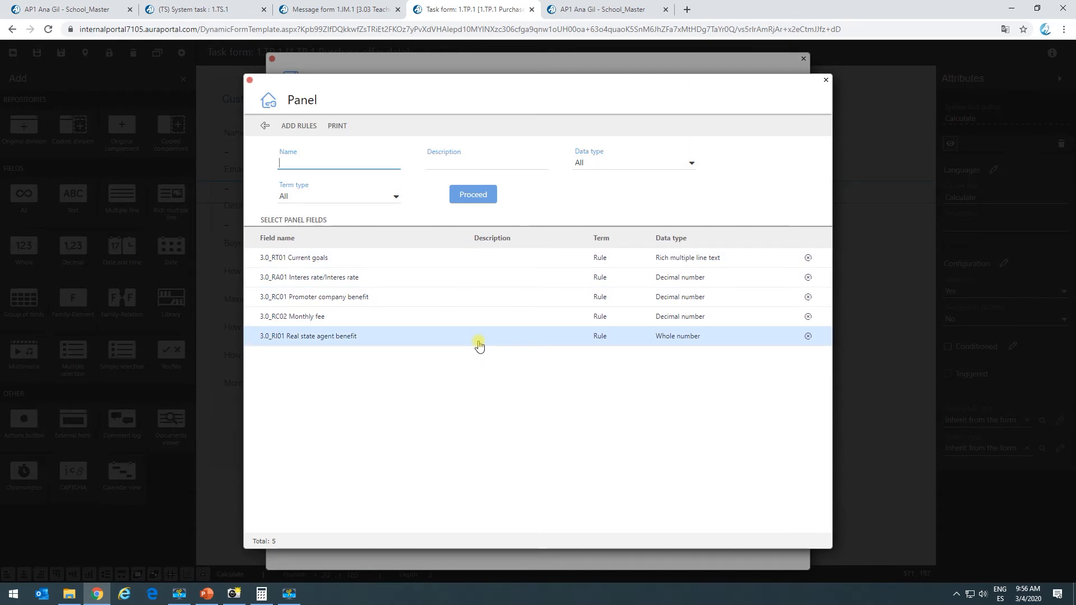
click(311, 127)
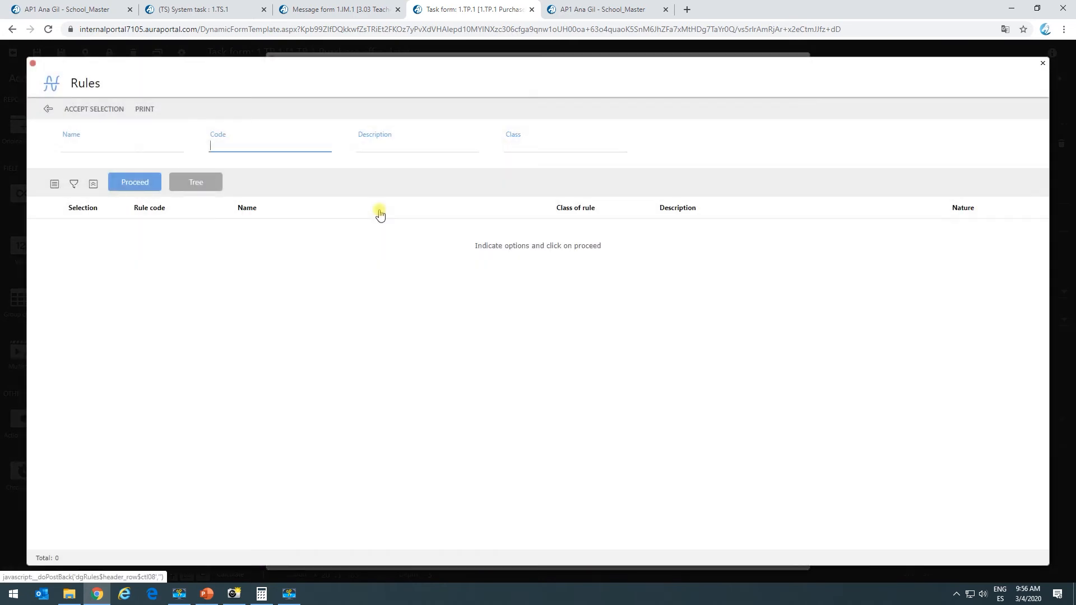
click(146, 182)
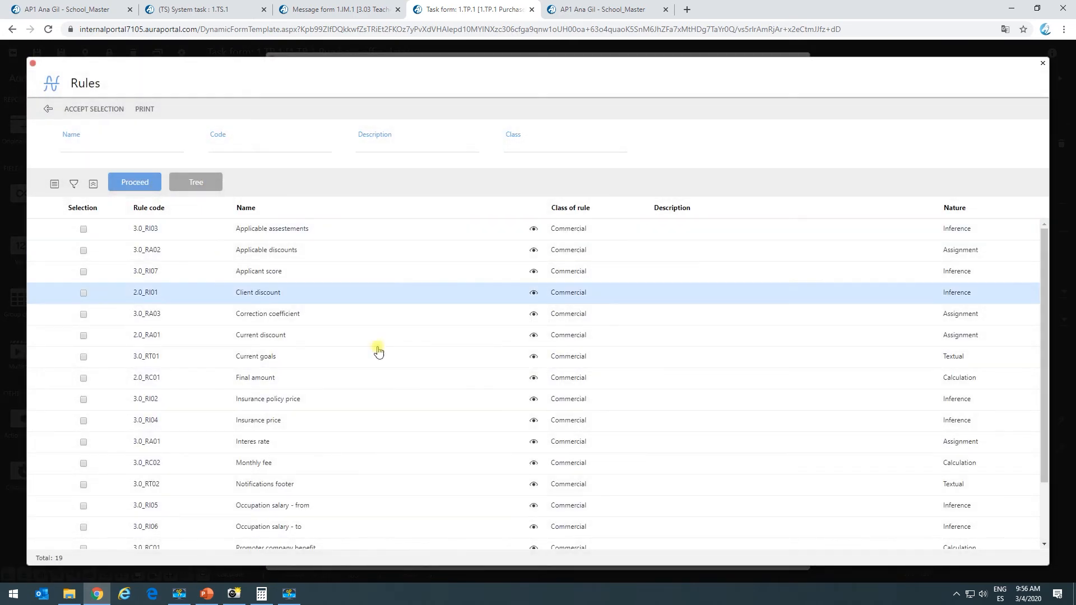
scroll(378, 351, down, 3)
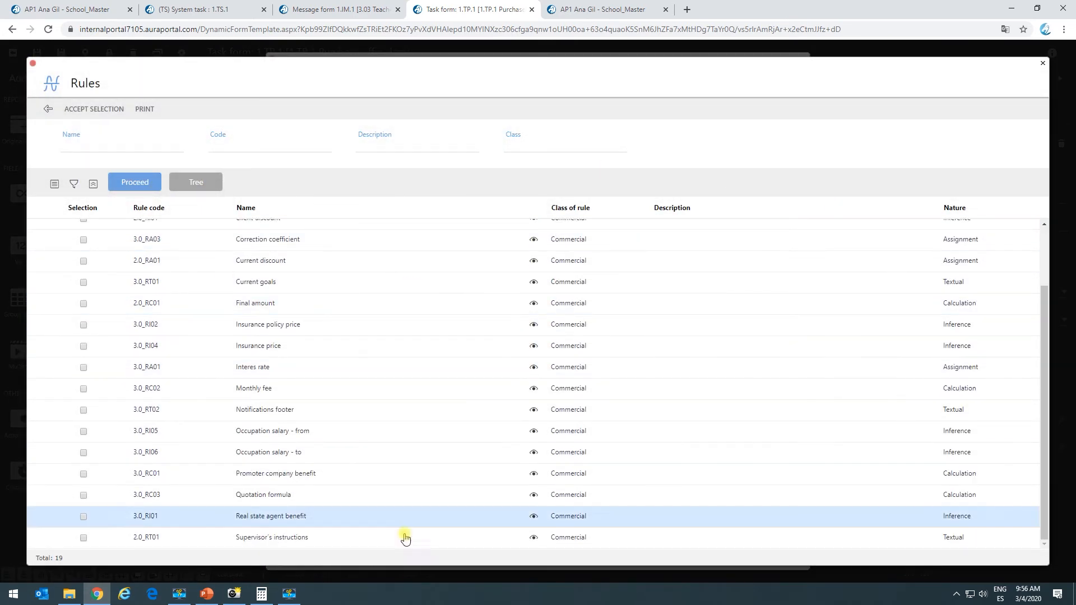
scroll(336, 414, up, 3)
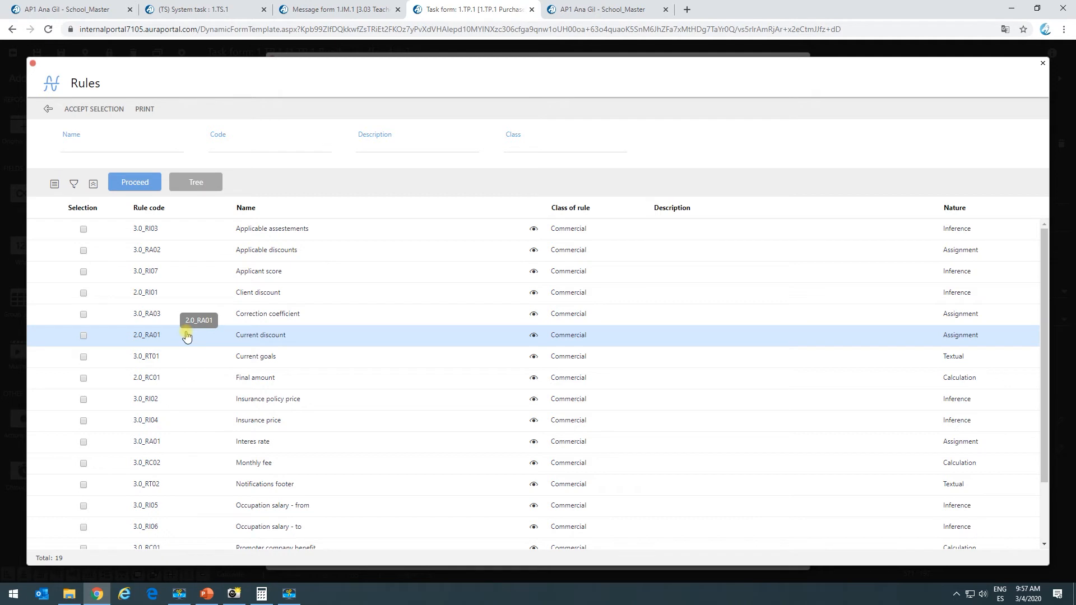
Switch to the textual rules list and open the Current goals rule to review its mode and application settings.
click(78, 9)
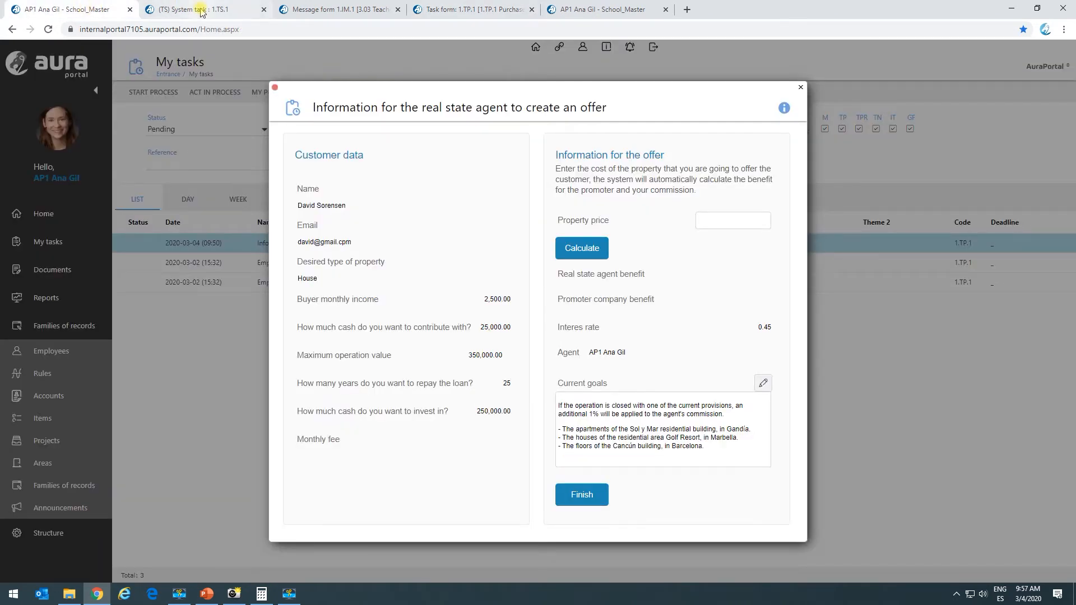
click(200, 10)
click(600, 9)
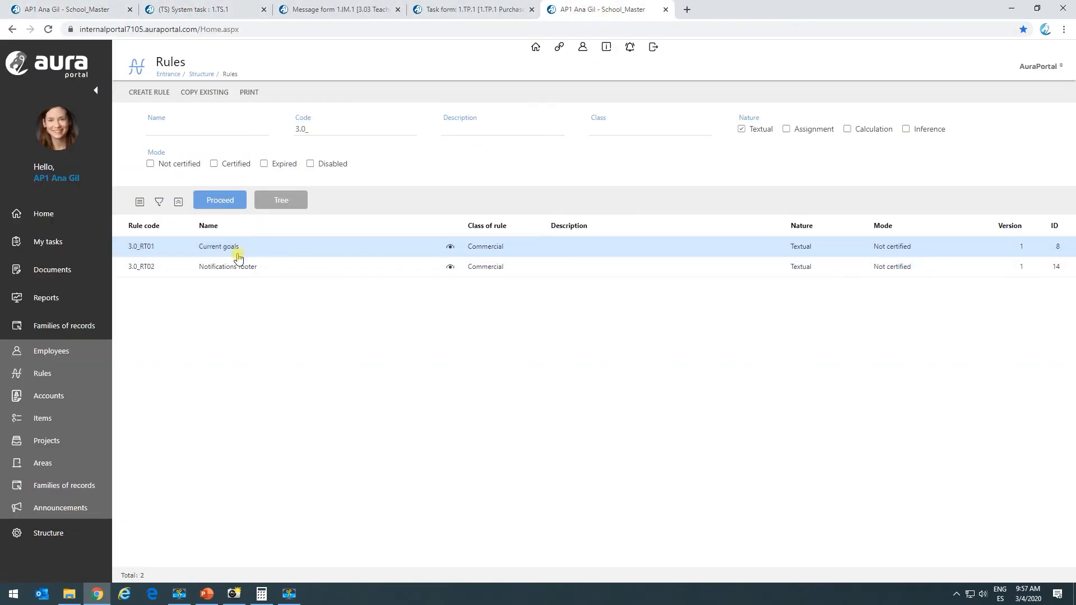
click(357, 245)
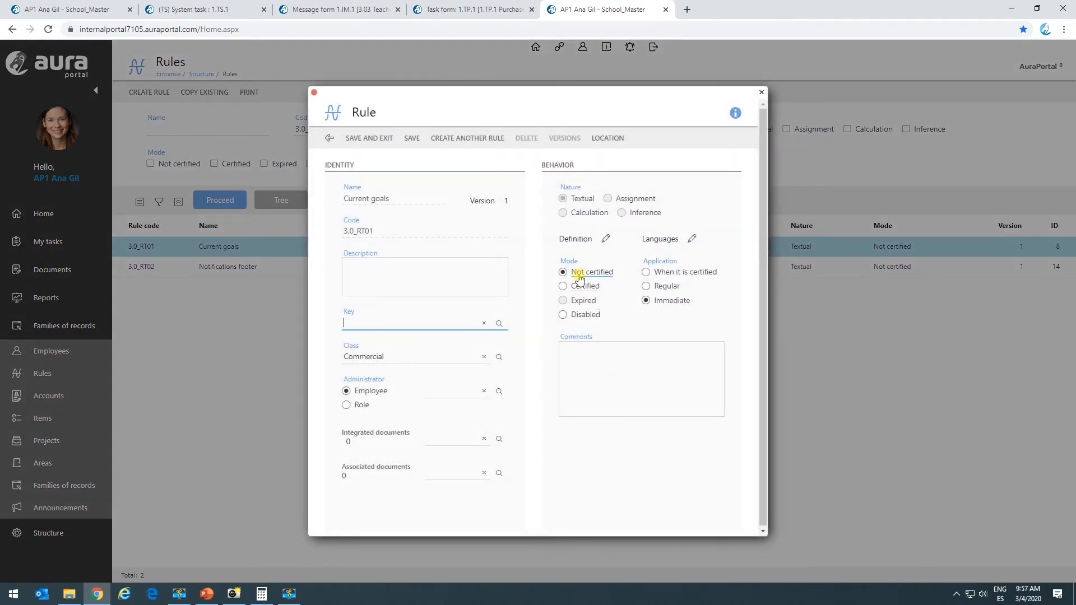
Try the Regular and When it is certified applications and the Certified mode on the Current goals rule, and close it without saving.
click(647, 286)
click(646, 273)
click(668, 399)
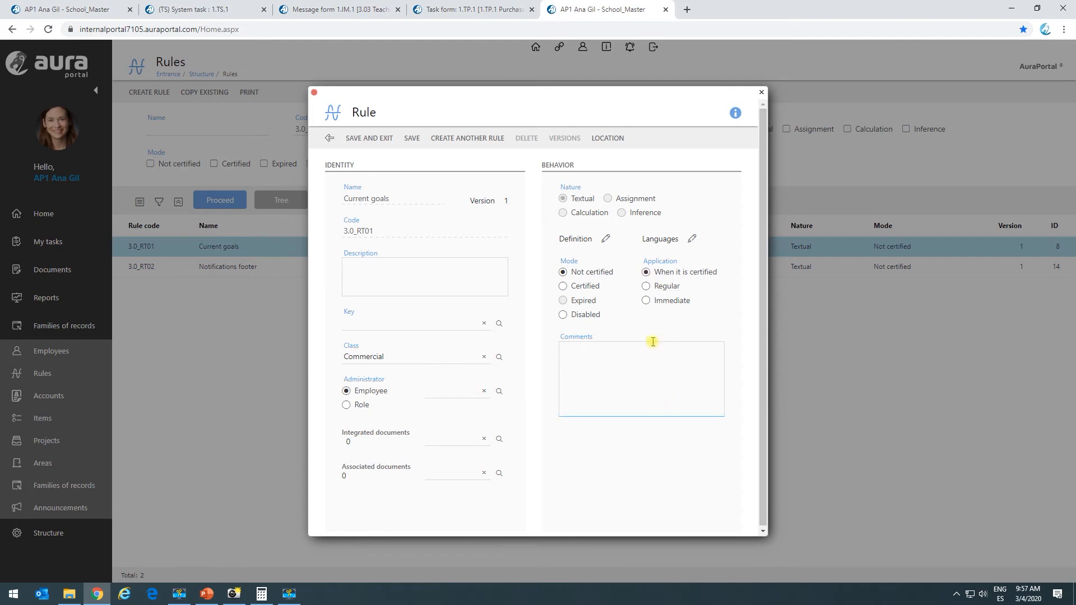
click(562, 286)
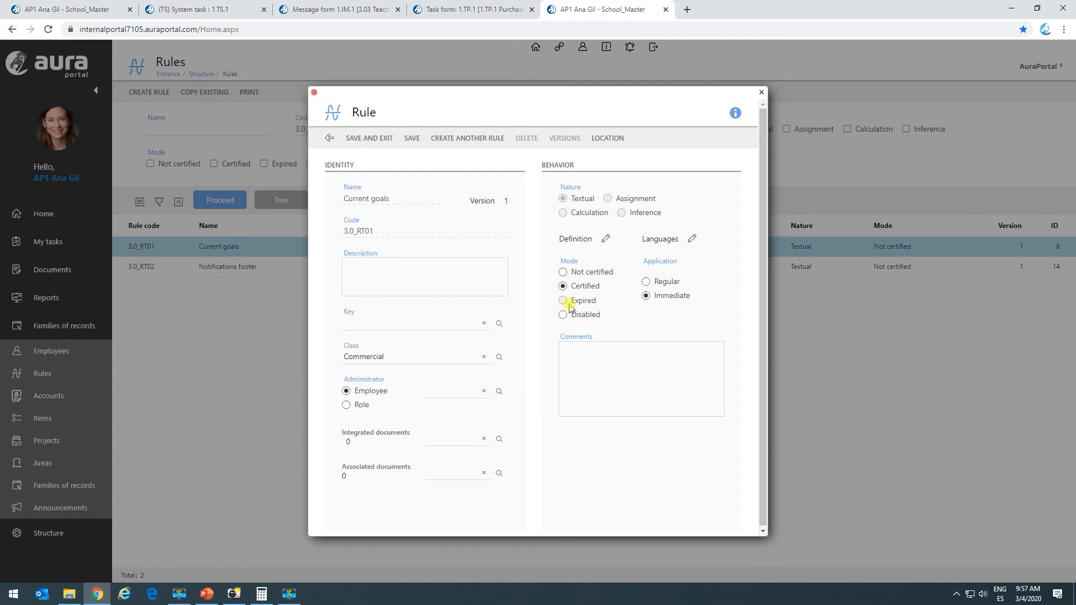
click(761, 92)
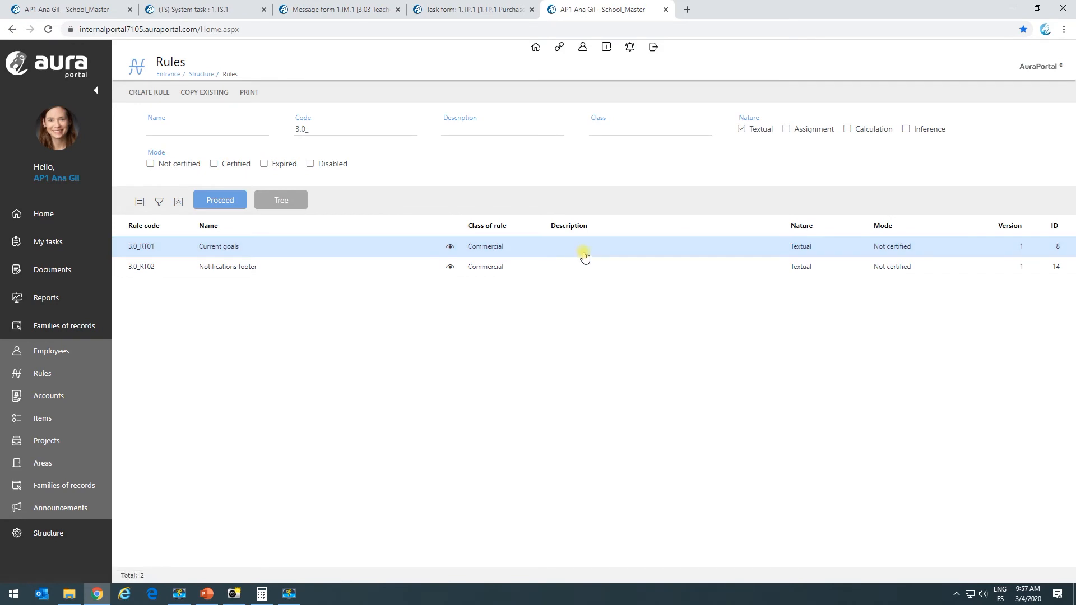
Return to the task form, leave the rule selection list and examine the data types of the panel's rule terms.
click(420, 7)
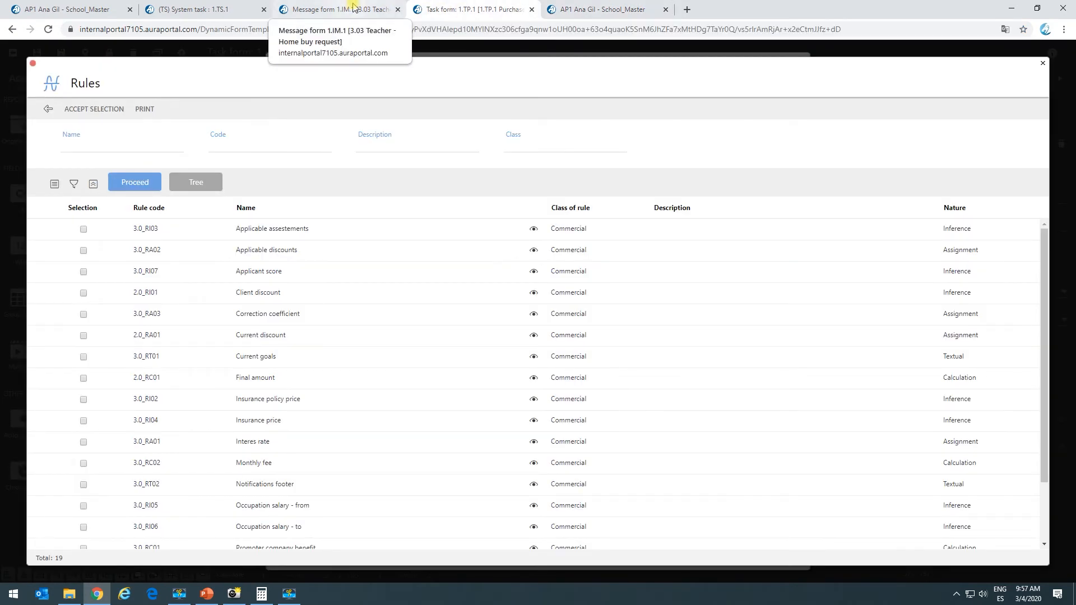
click(48, 108)
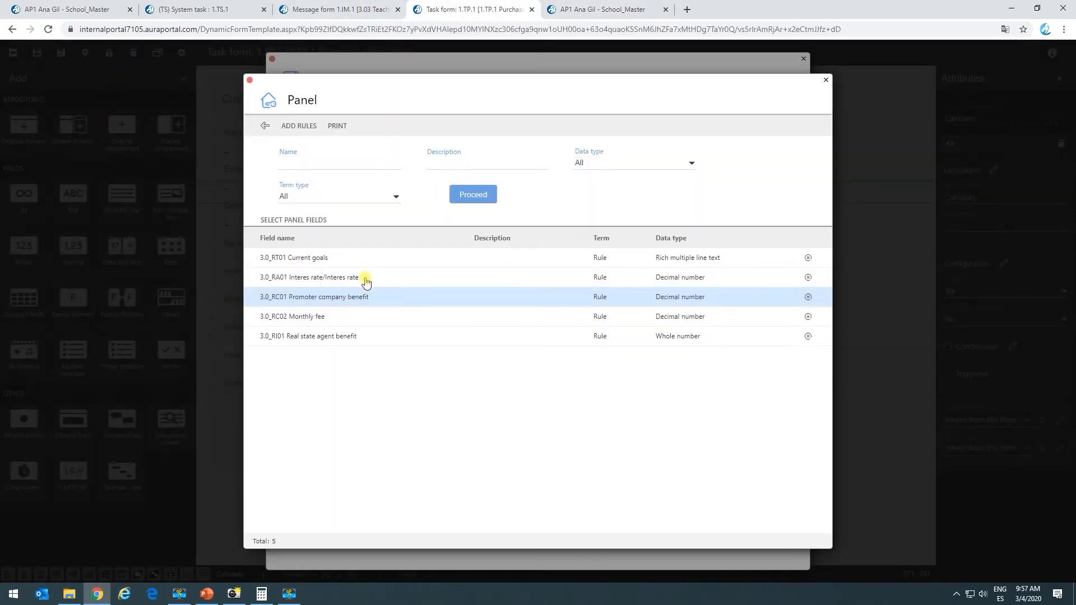
click(687, 294)
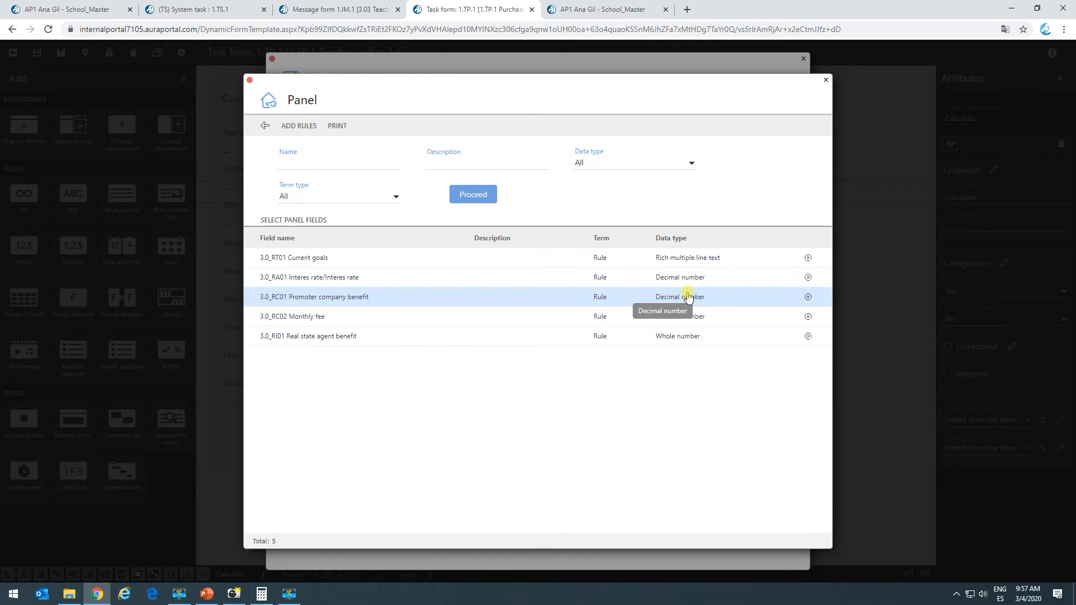
Reopen the Current goals rule from the rules list and check its certification mode and application.
click(609, 4)
click(450, 250)
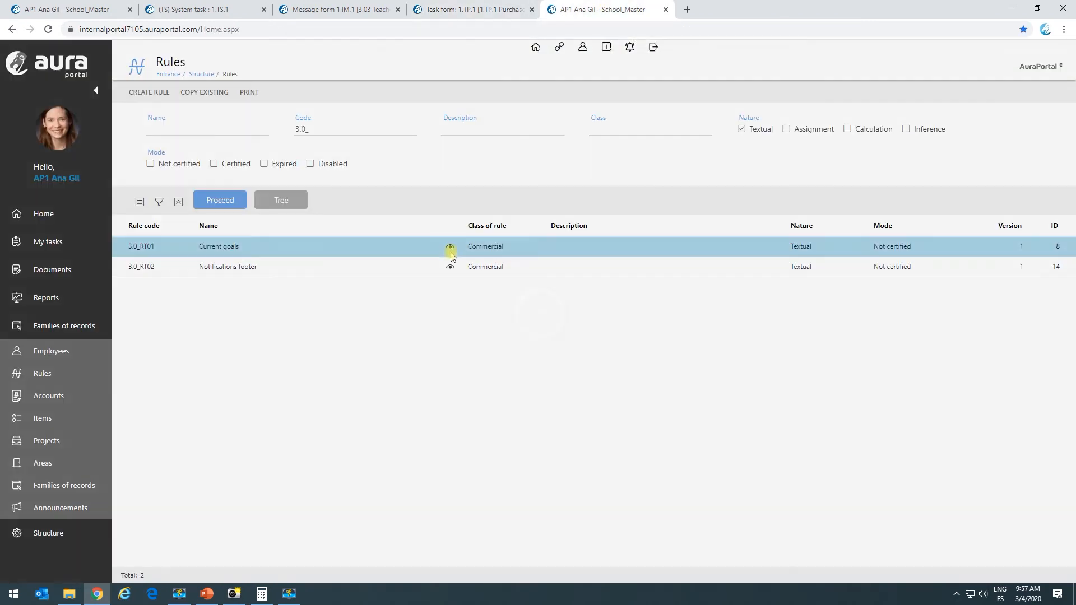
click(296, 115)
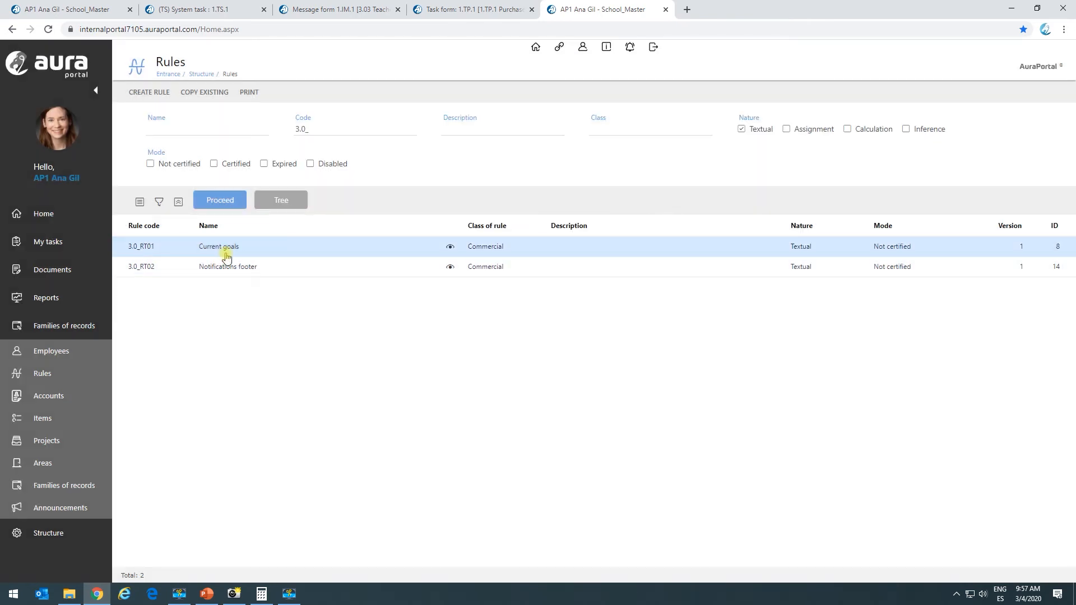
click(228, 257)
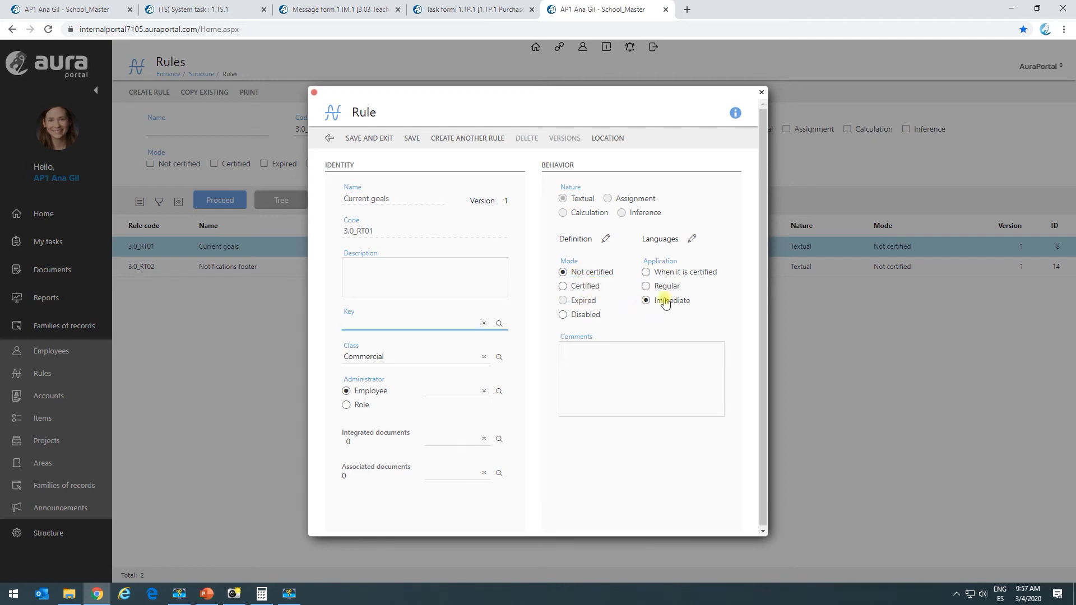
Back in the task form, add the Current goals rule to the panel, assign it to the new rule operation and save the operation.
click(496, 8)
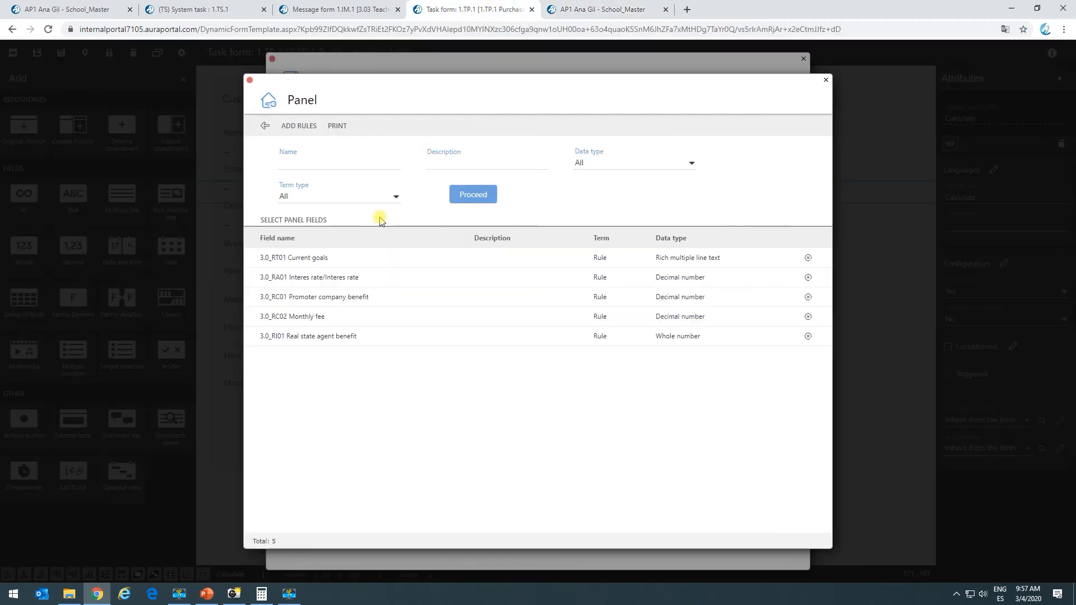
click(298, 127)
click(147, 184)
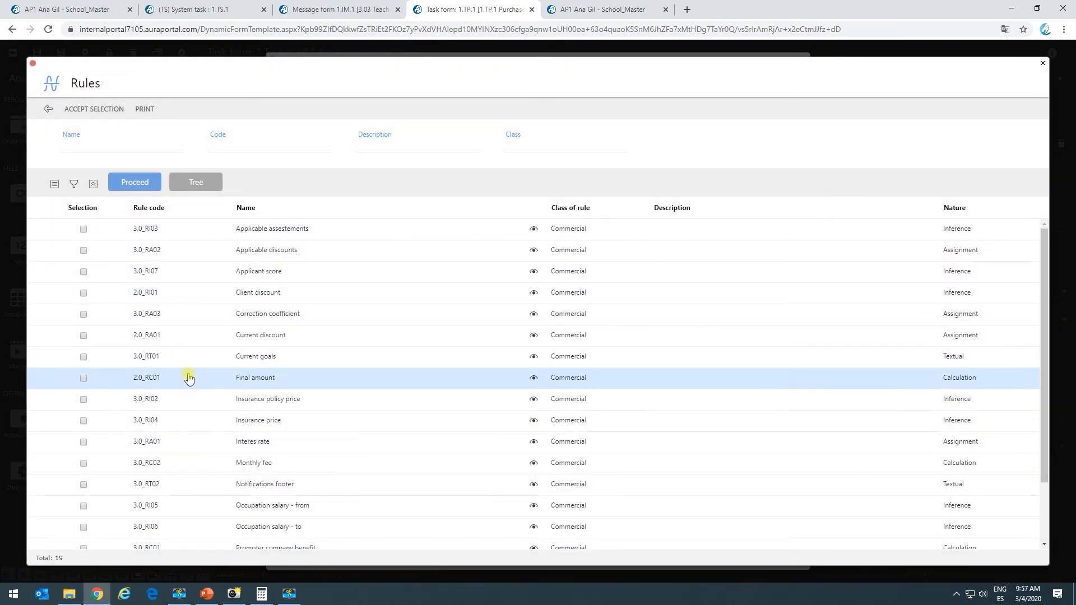
click(84, 358)
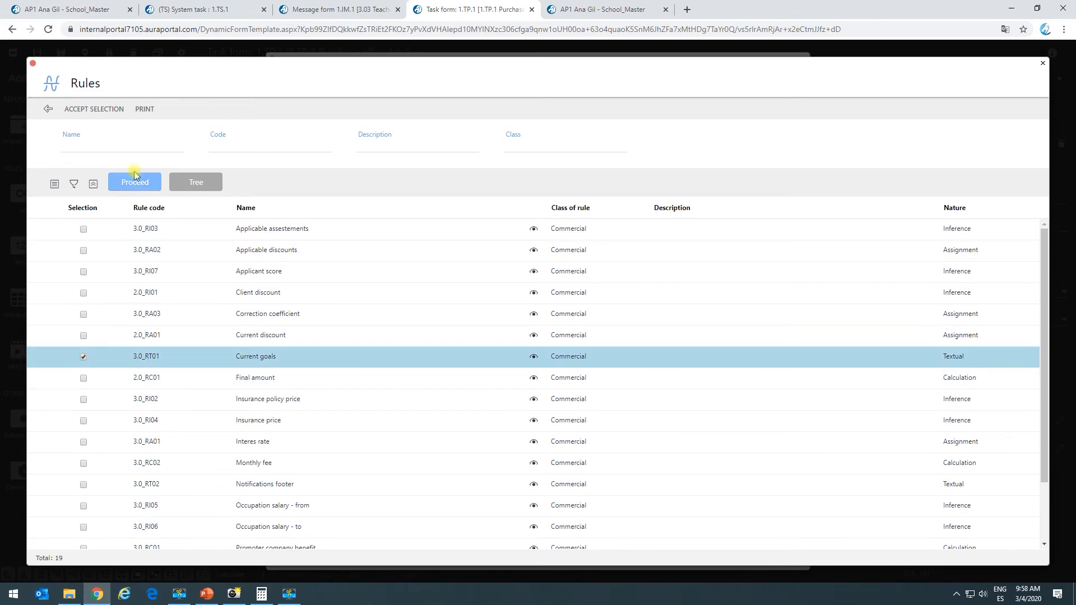
click(107, 110)
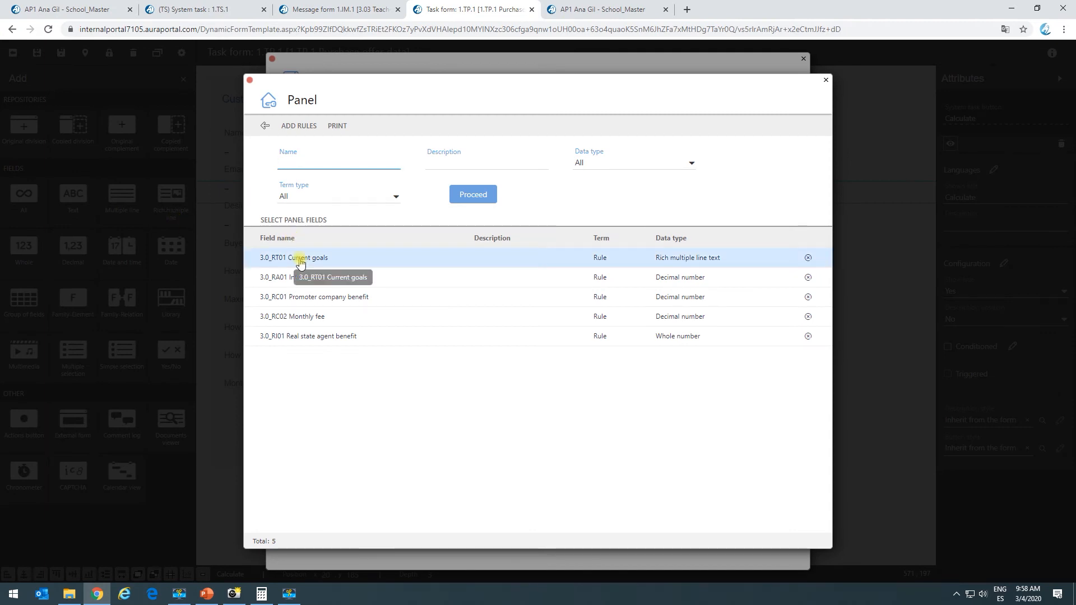
click(300, 259)
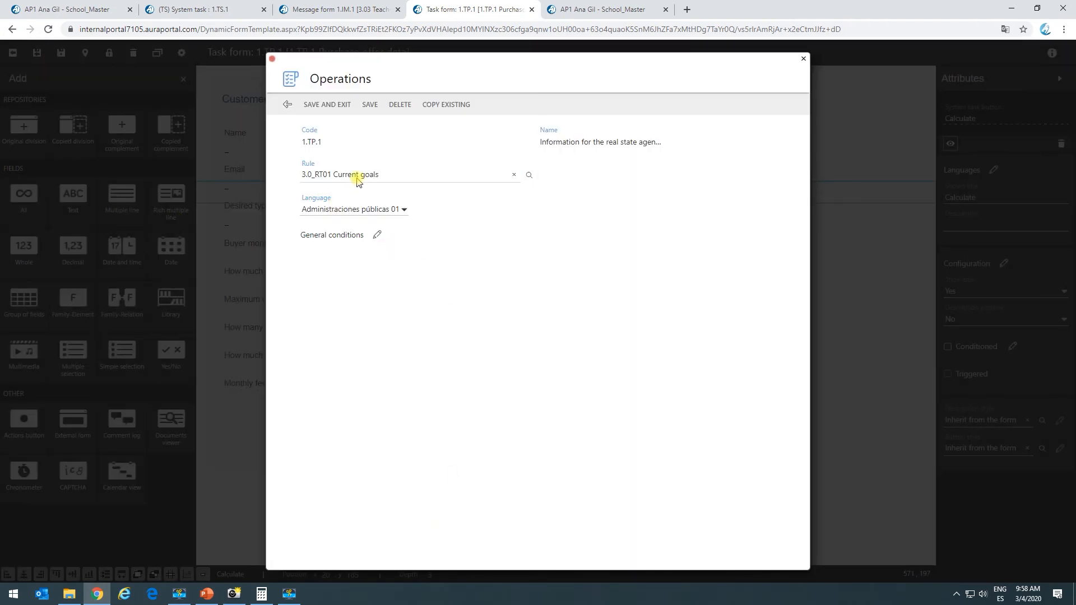
click(325, 105)
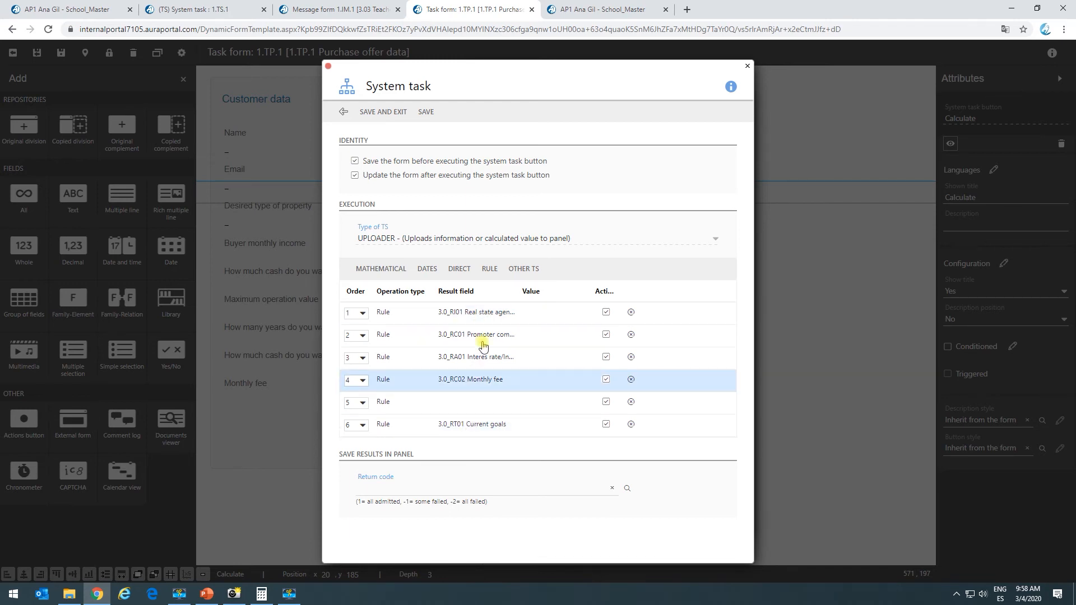
Delete the Current goals operation and the empty rule operation from the Calculate system task.
click(631, 424)
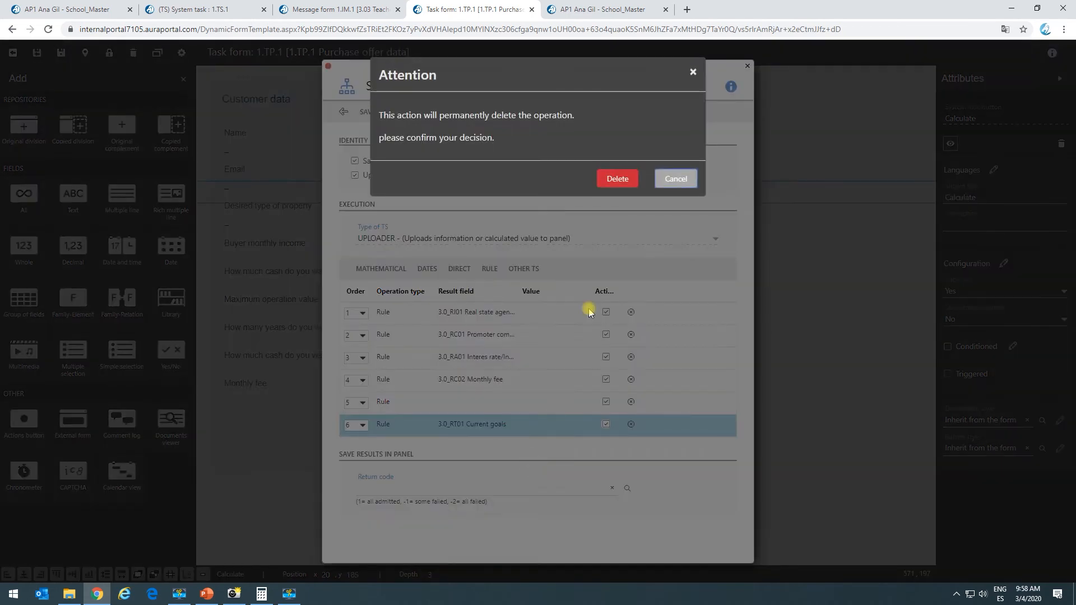
click(617, 187)
double_click(429, 410)
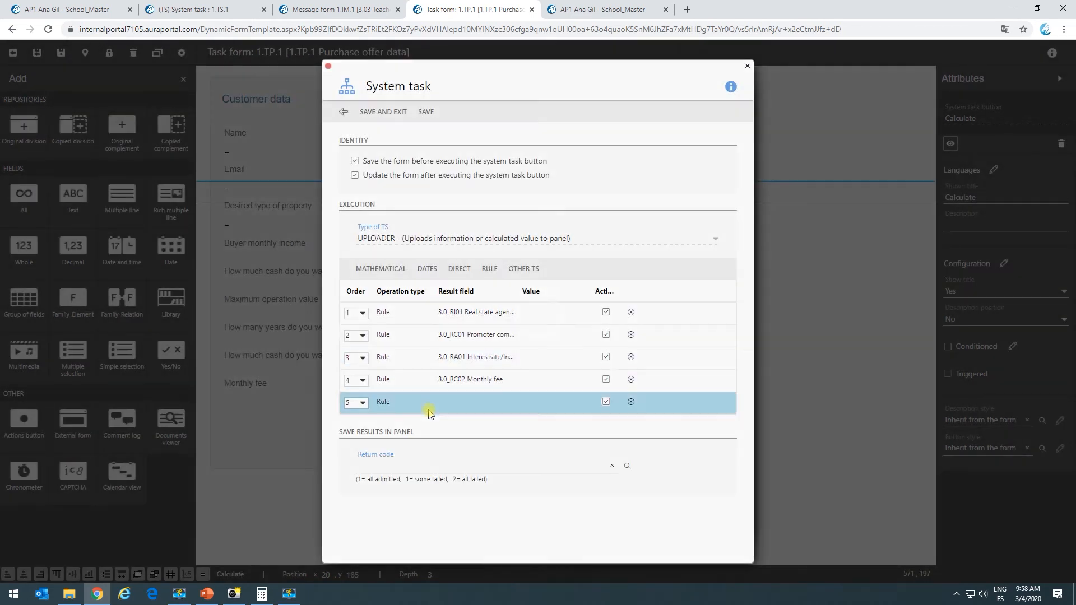
click(287, 104)
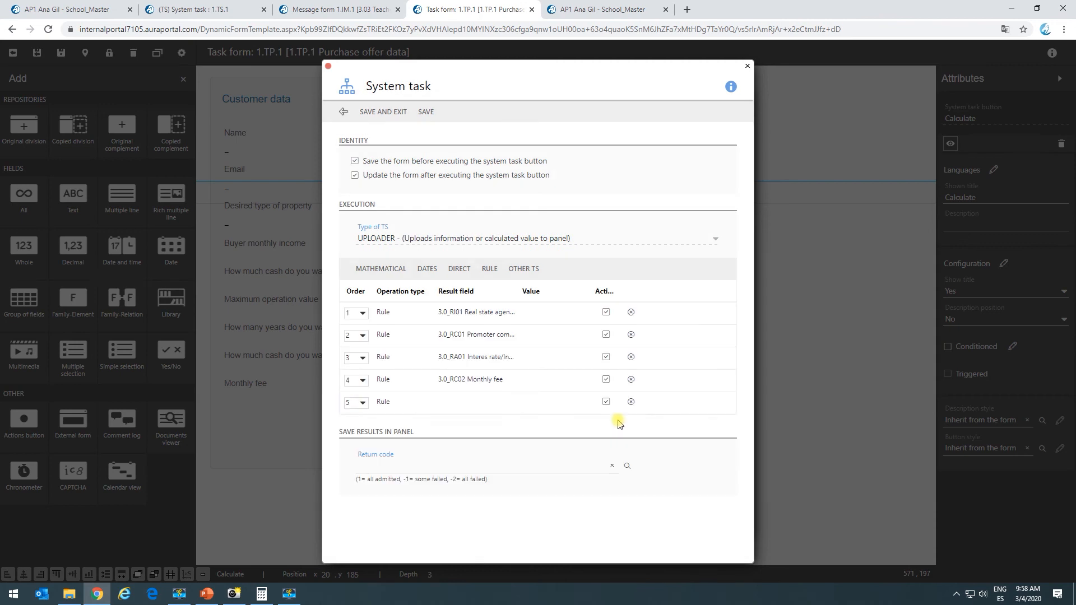
click(631, 403)
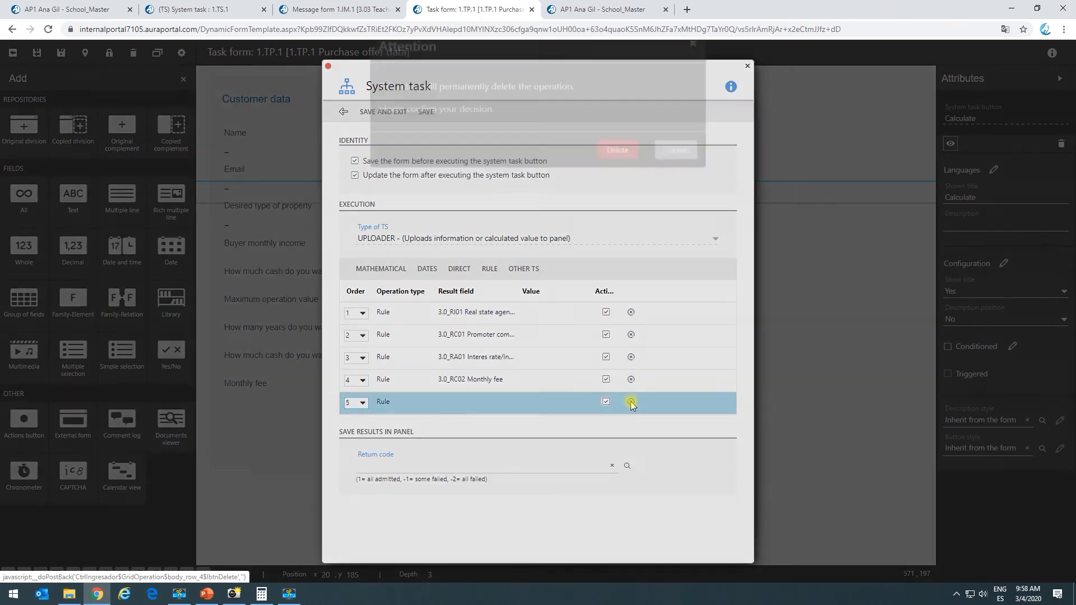
click(628, 178)
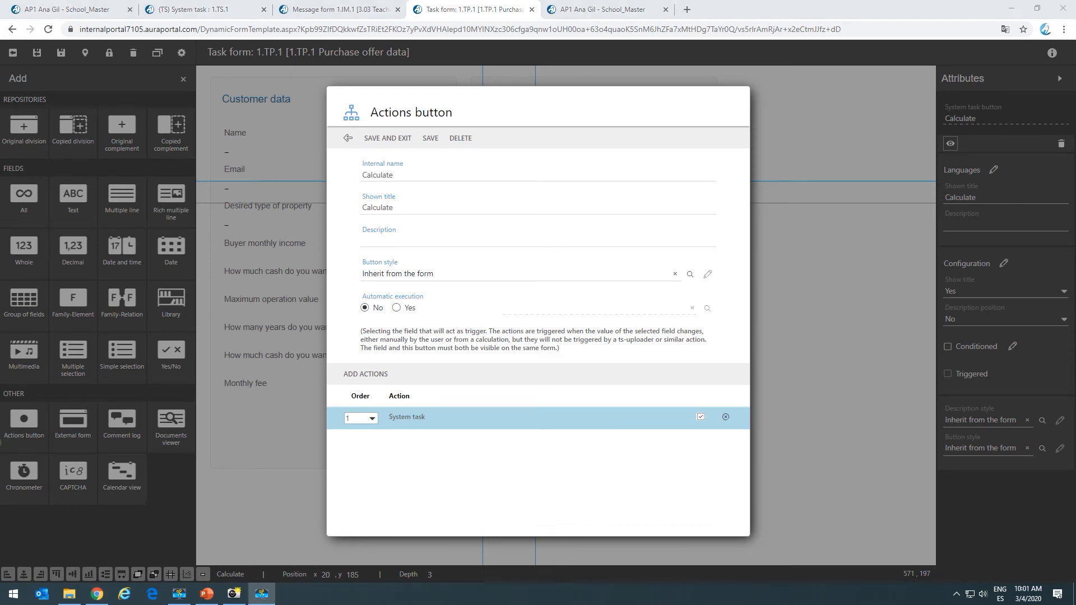
Close the offer task, refresh the pending tasks list and reopen the real state agent offer task to inspect its Interes rate field.
click(72, 10)
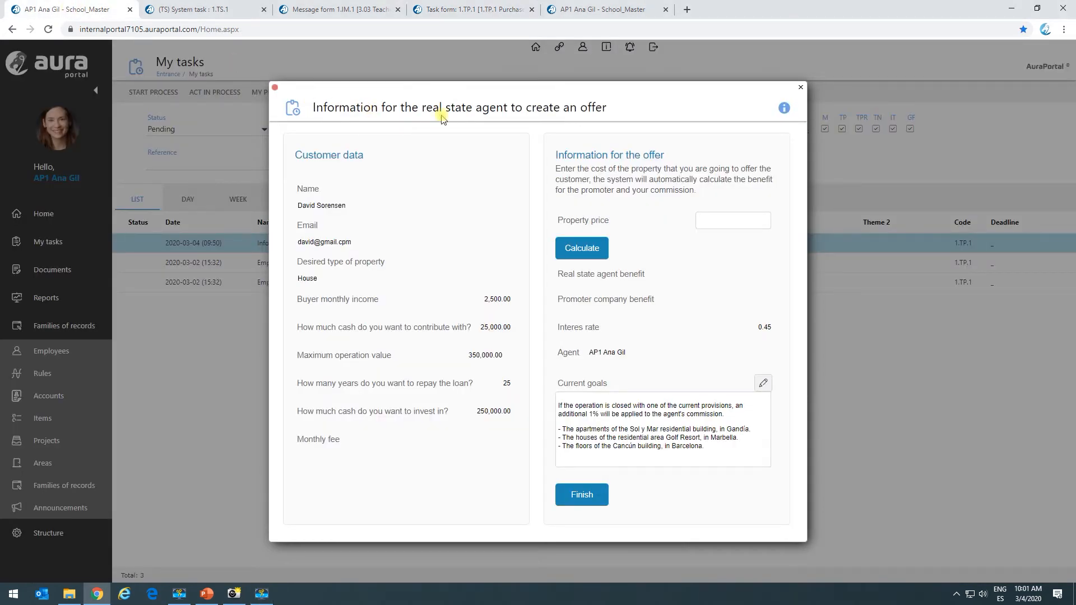
double_click(369, 101)
click(275, 88)
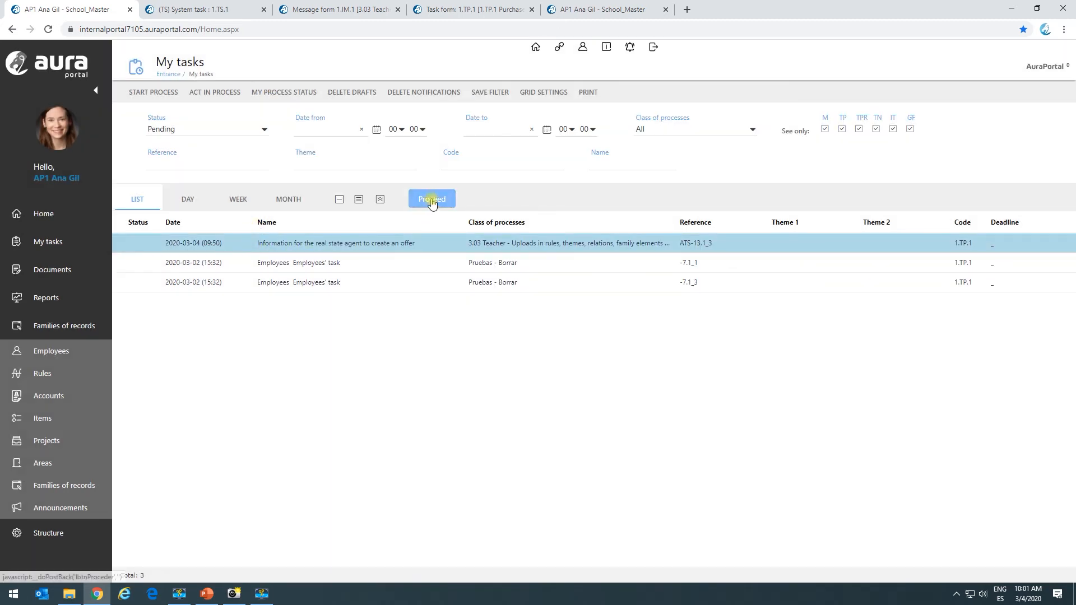
click(428, 199)
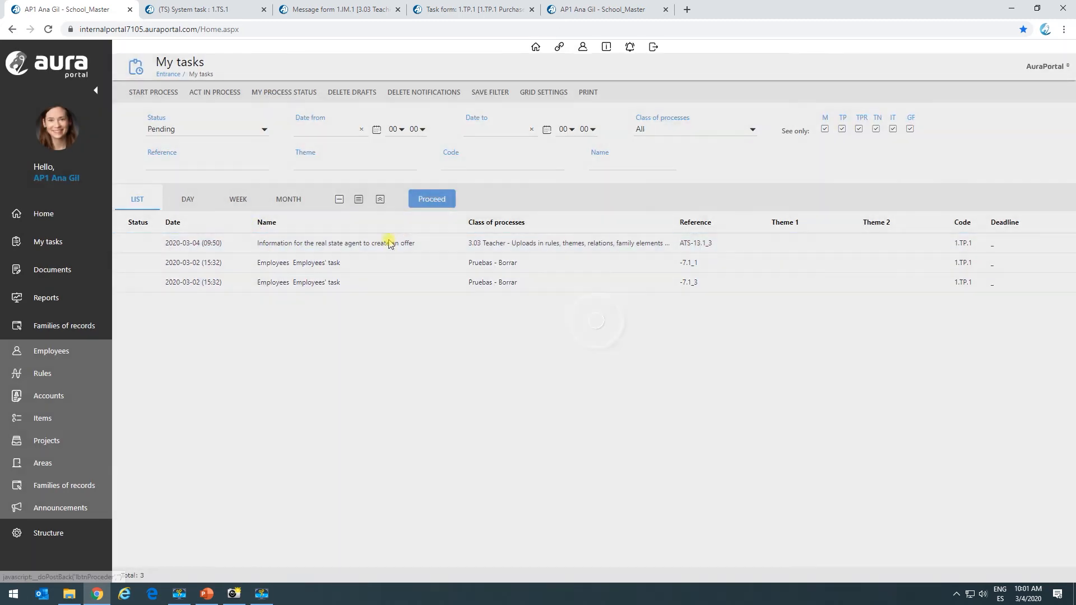
click(331, 247)
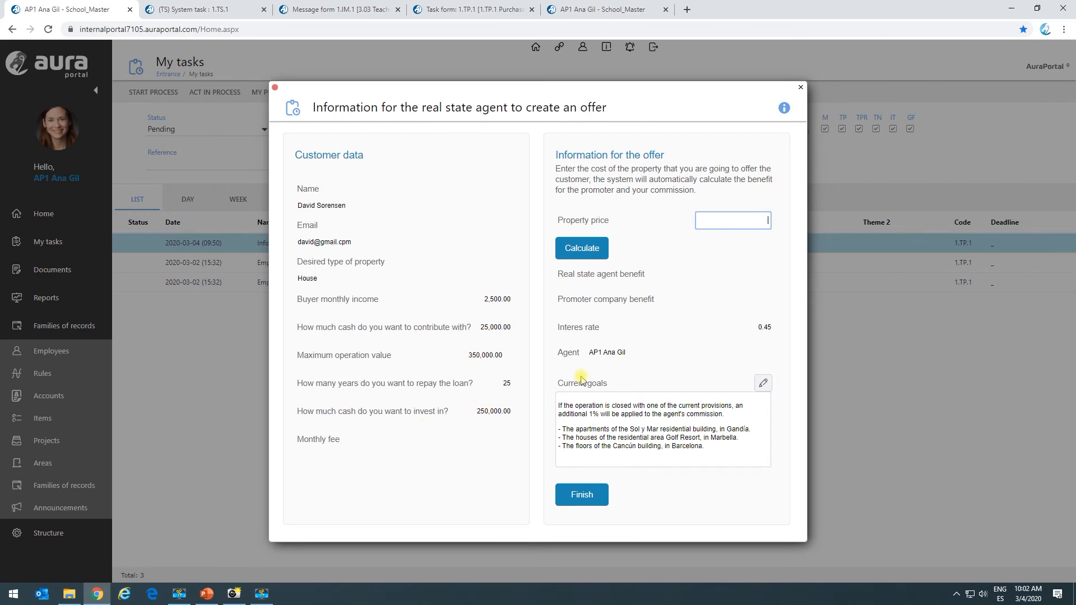
double_click(763, 327)
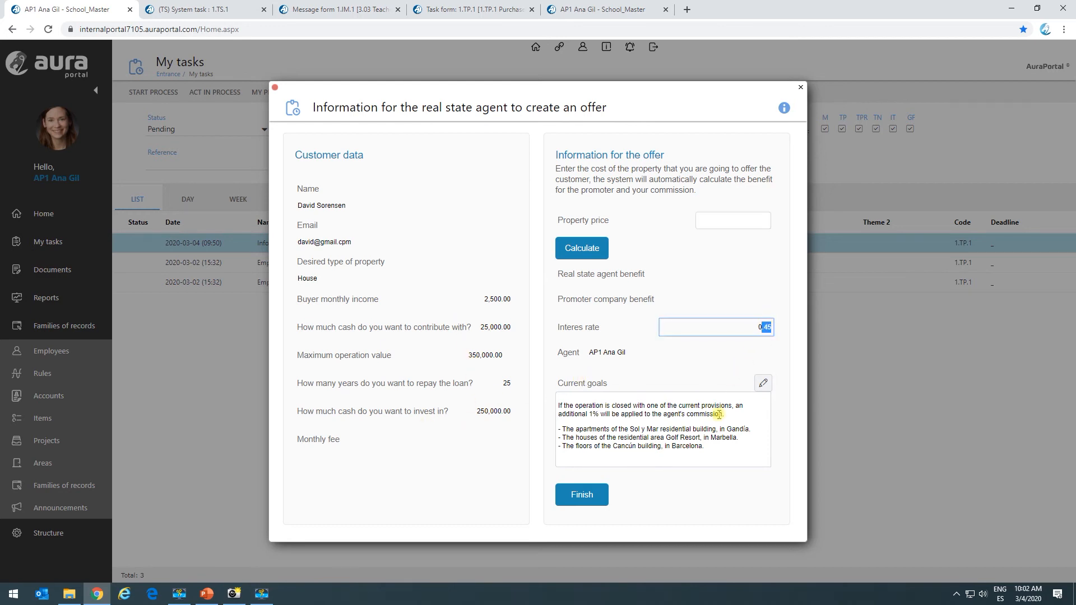
click(649, 348)
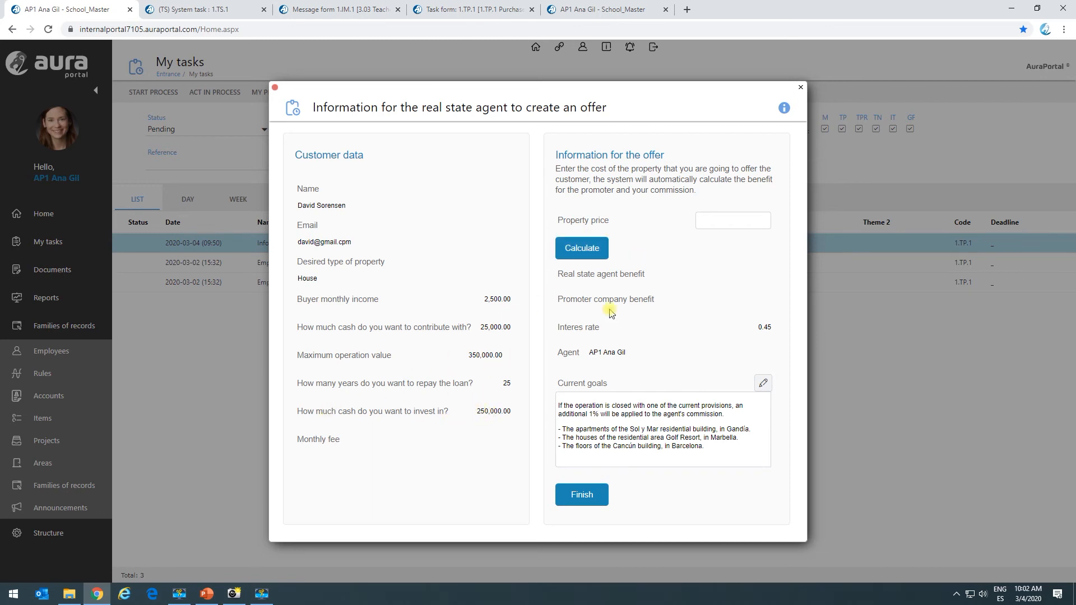
Review the empty benefit and monthly fee fields, set the property price to 250,000 and run the calculation.
drag(568, 274, 641, 274)
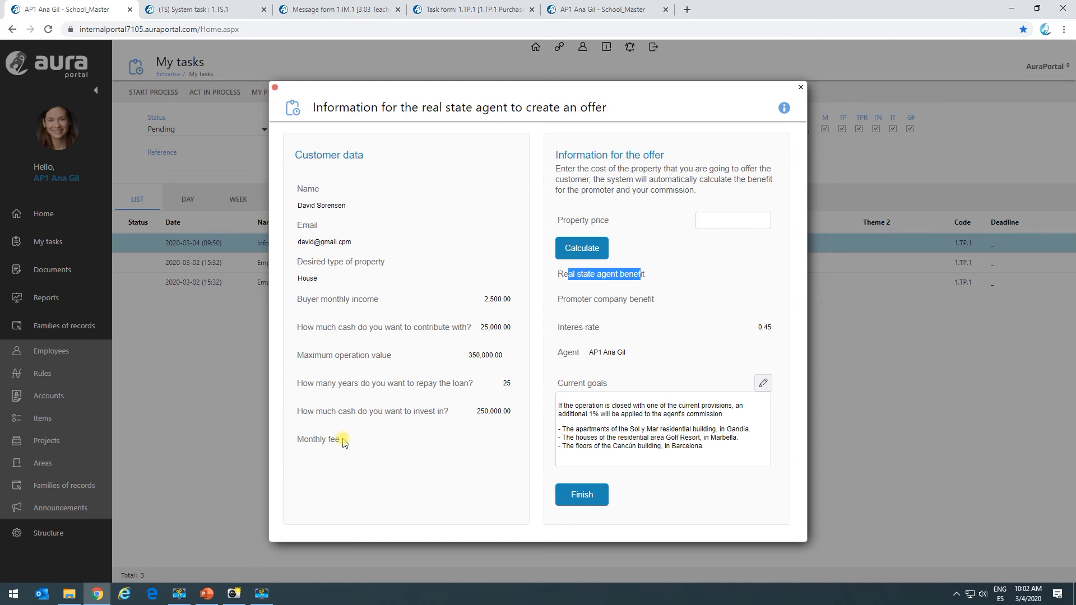
click(741, 223)
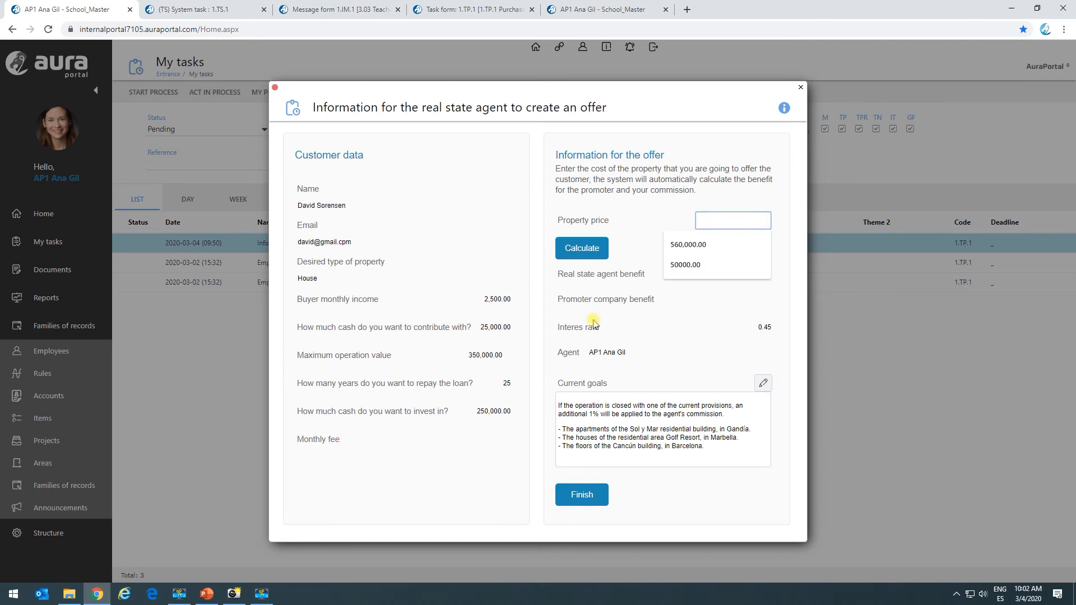
drag(316, 411, 424, 411)
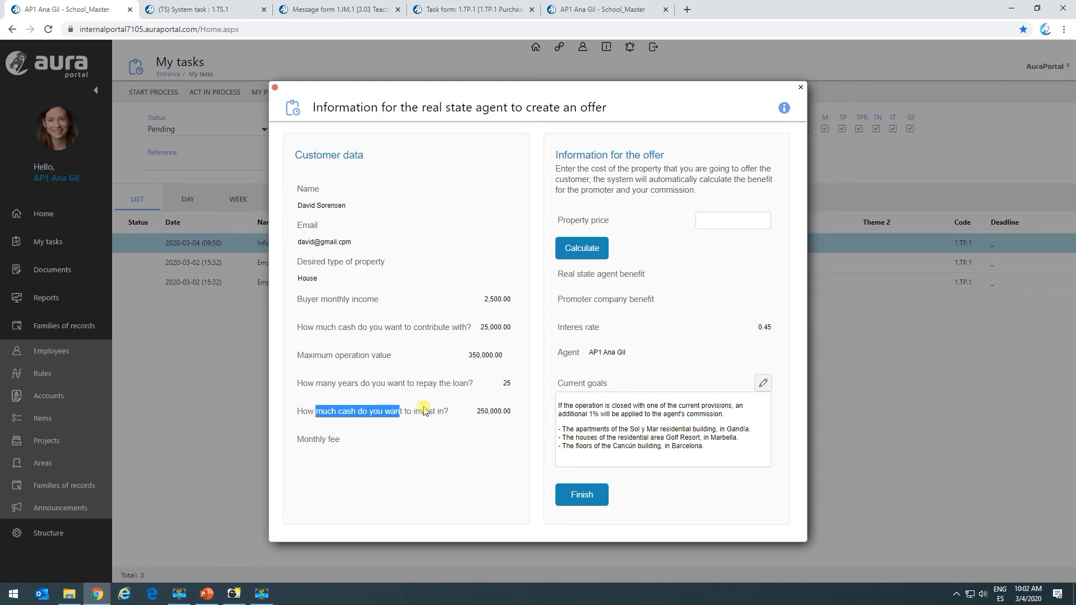
click(482, 412)
click(477, 440)
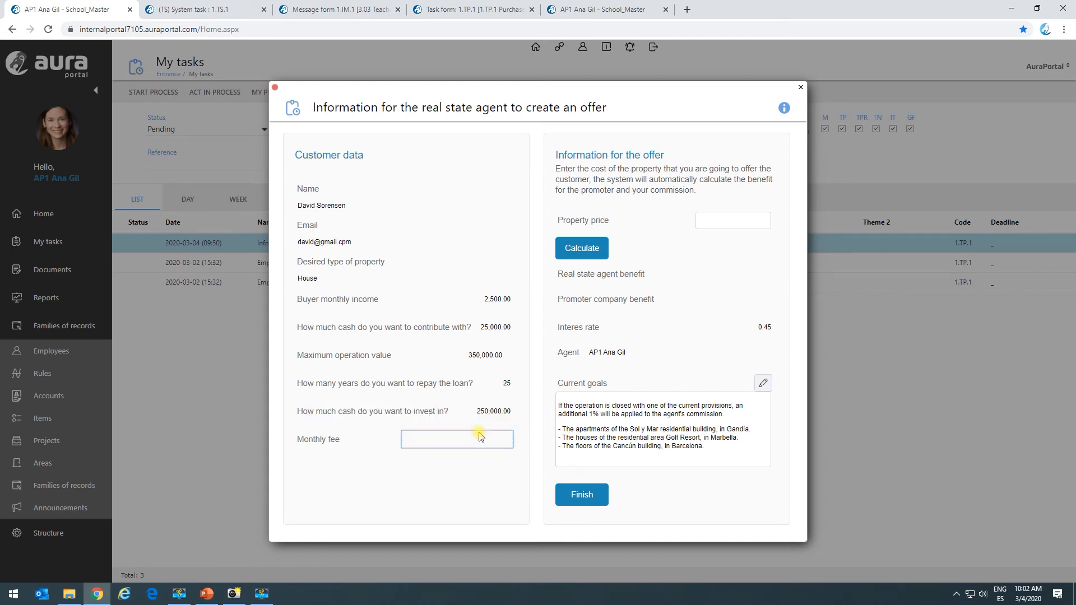
click(737, 218)
text(2500)
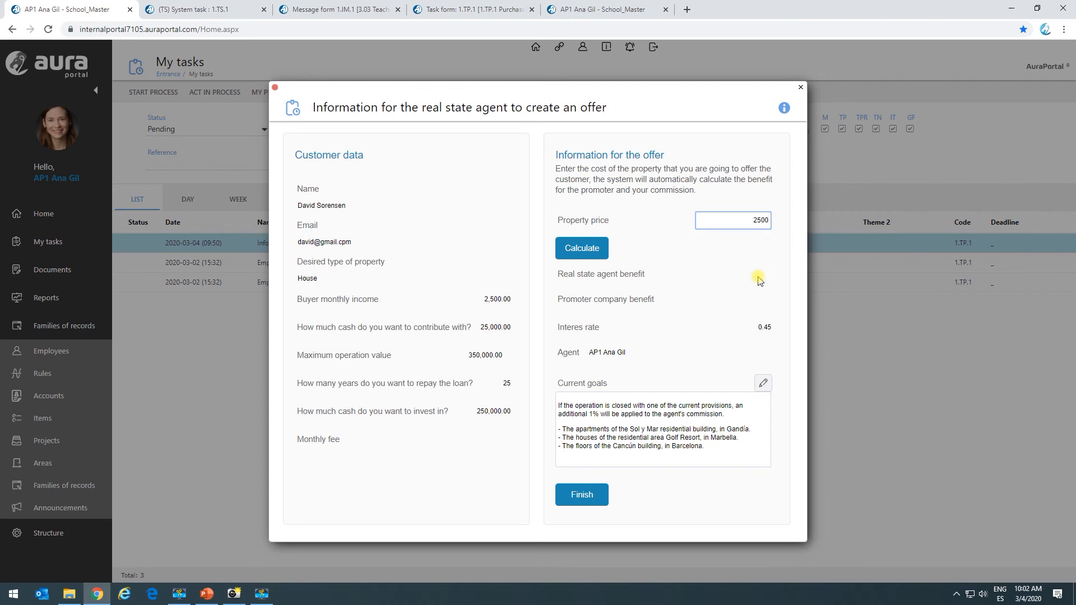
click(740, 263)
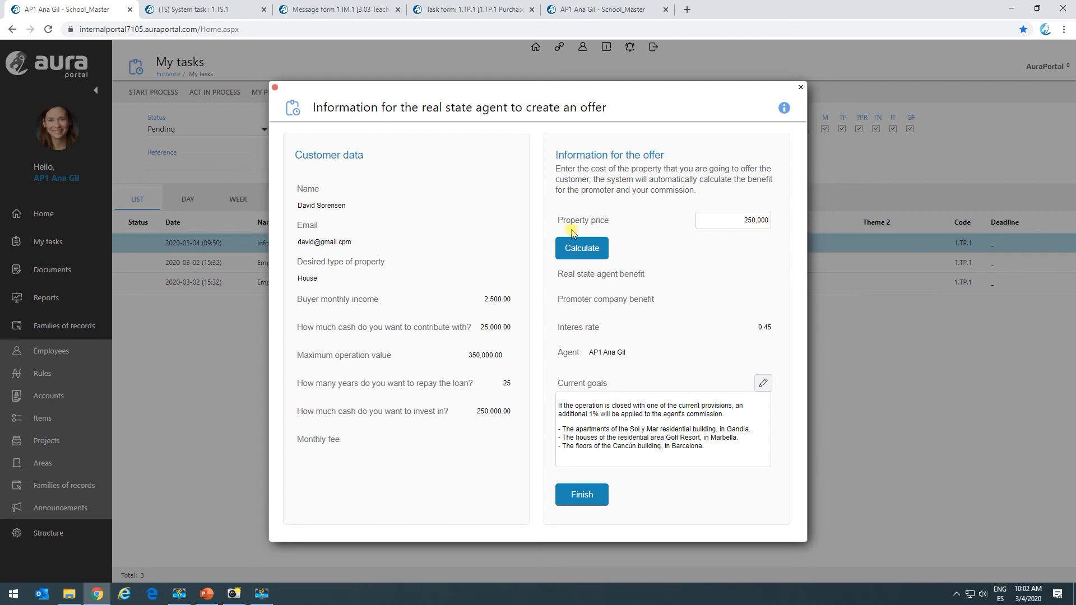
click(578, 248)
click(591, 250)
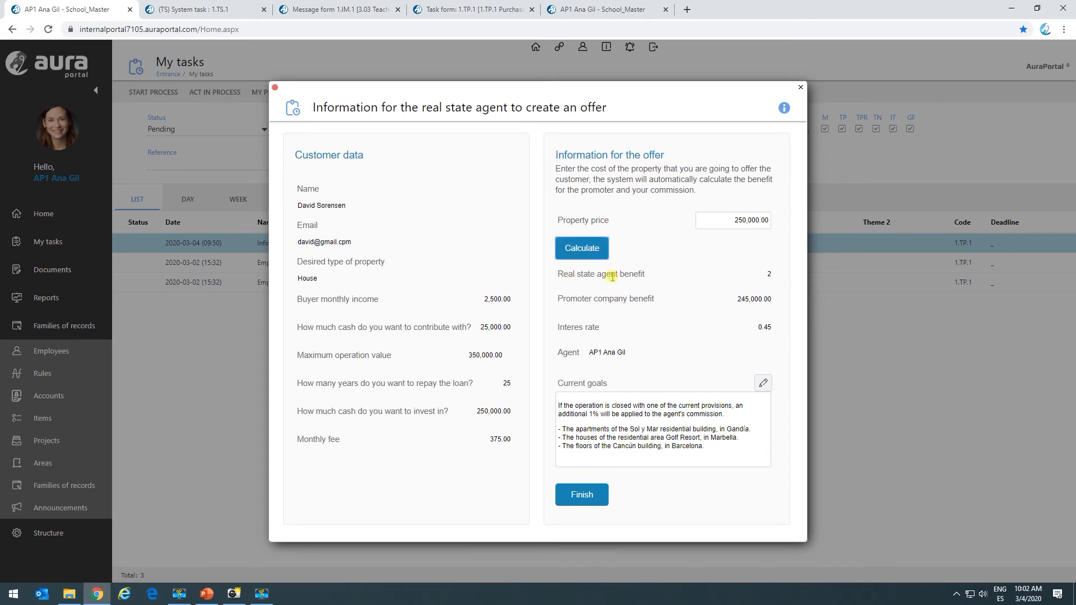
Compare the calculated Real state agent benefit and the customer's property data with the qualifications in the Real state agent benefit rule's definition.
click(769, 273)
click(700, 332)
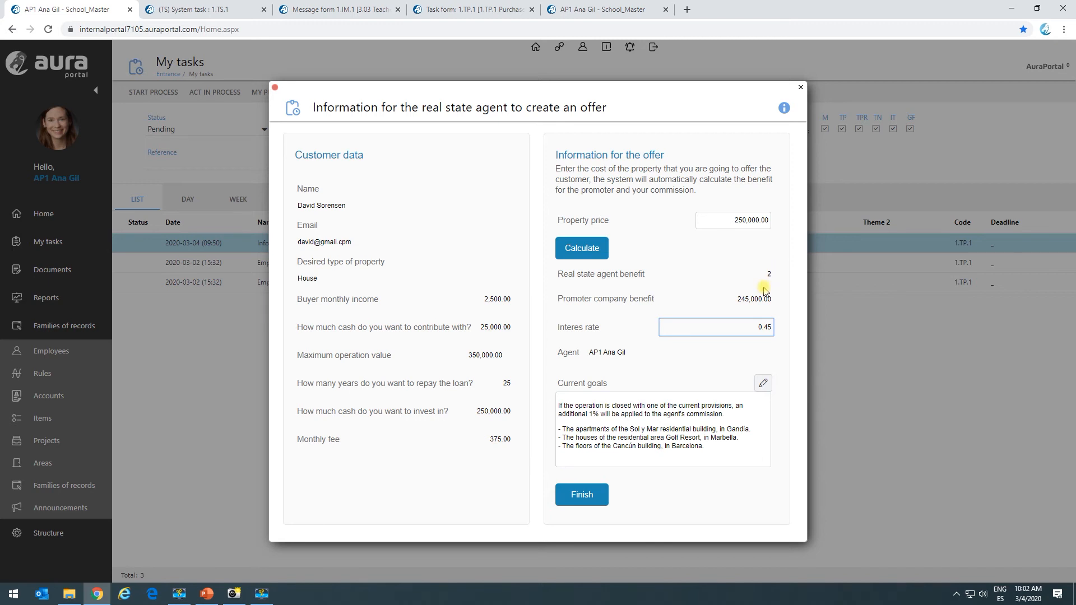
click(778, 288)
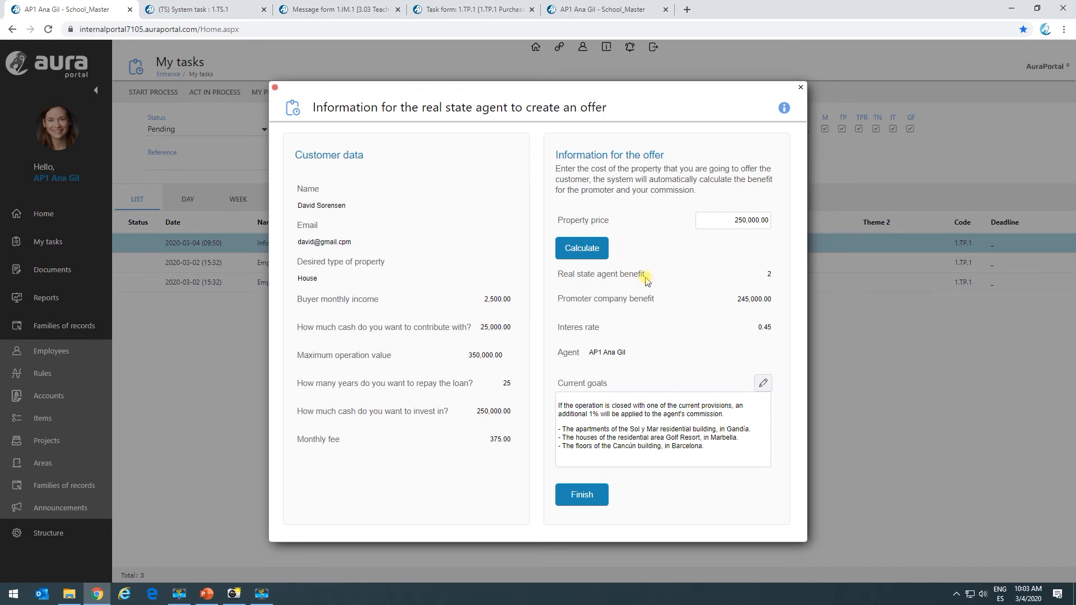
click(600, 9)
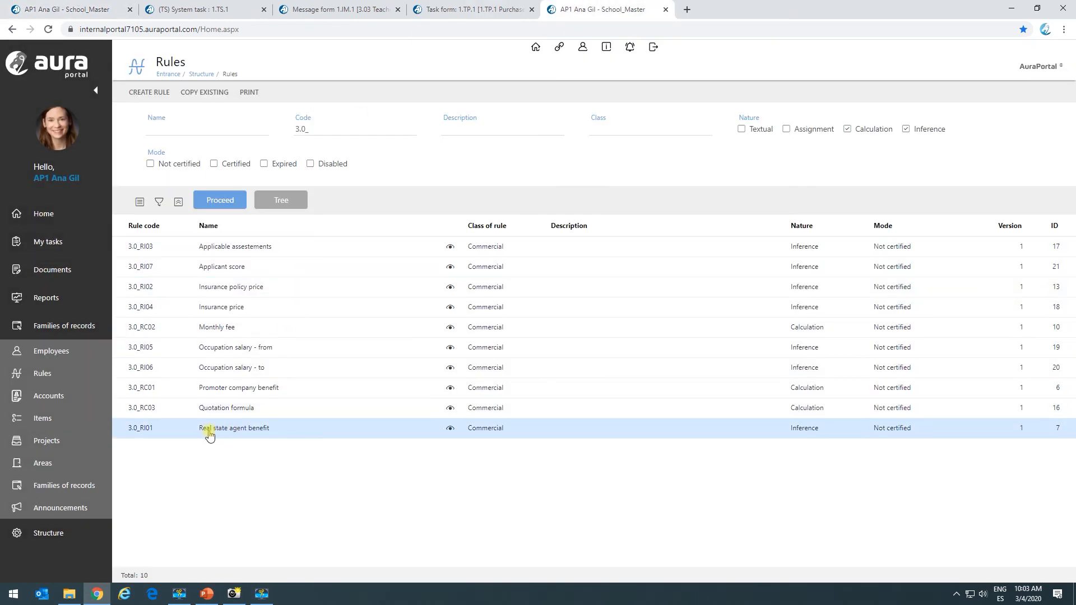
click(234, 432)
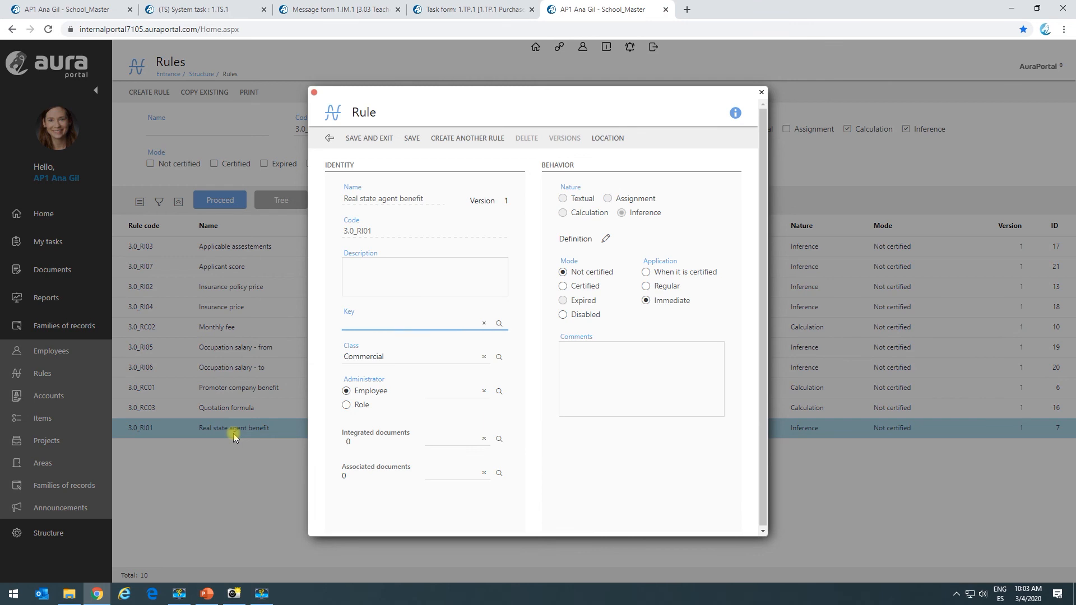
click(605, 238)
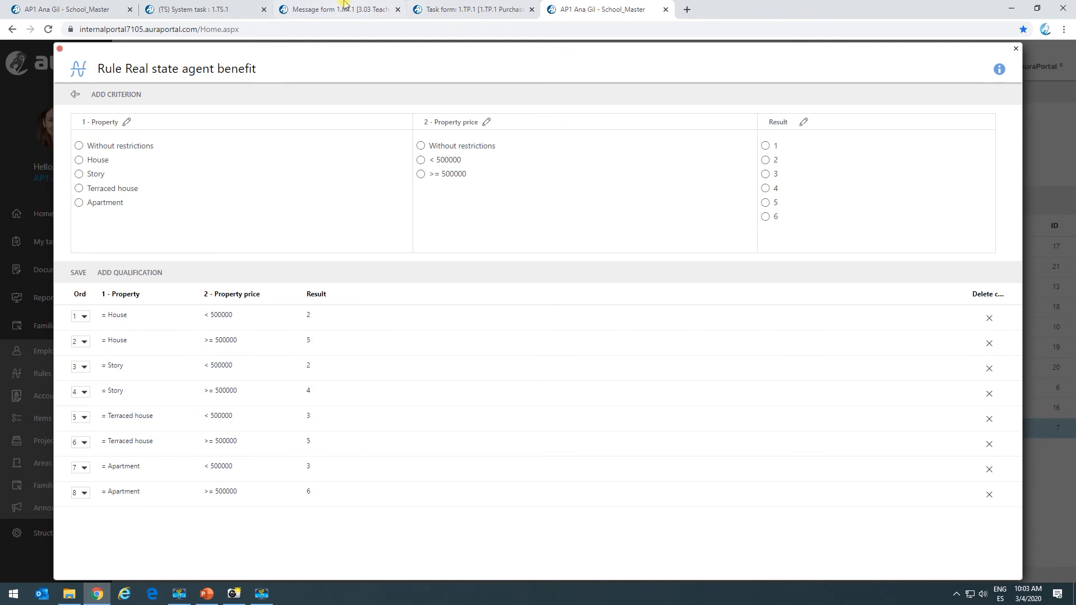
click(84, 9)
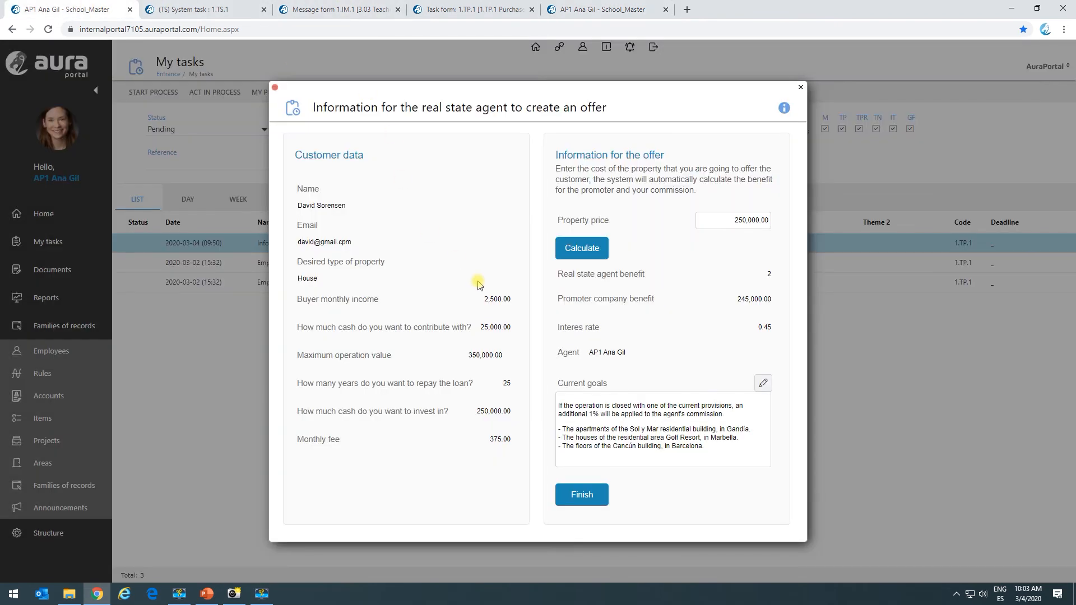
click(602, 9)
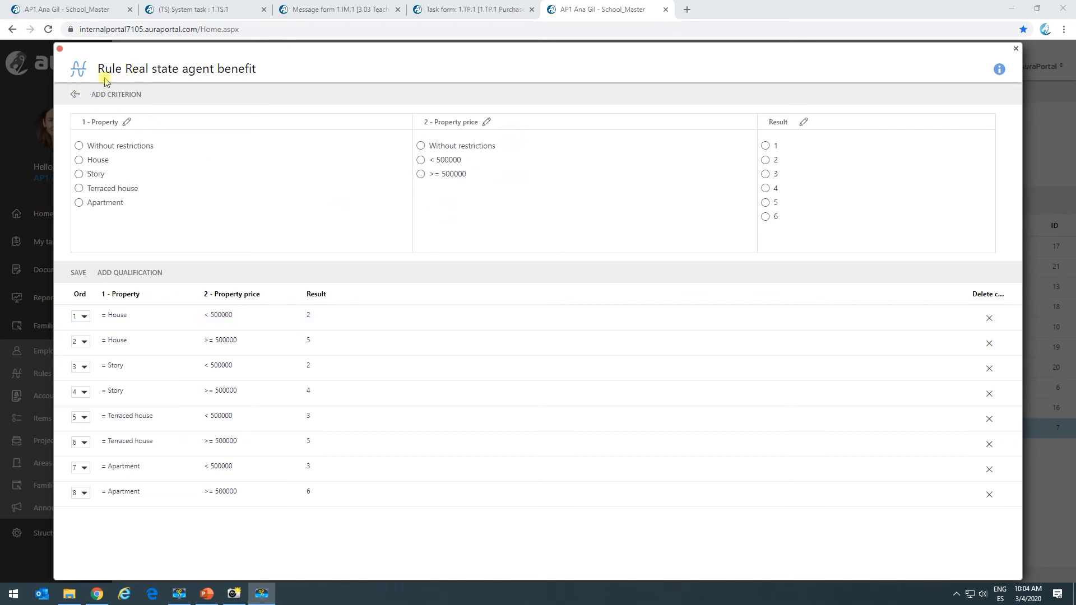
click(75, 95)
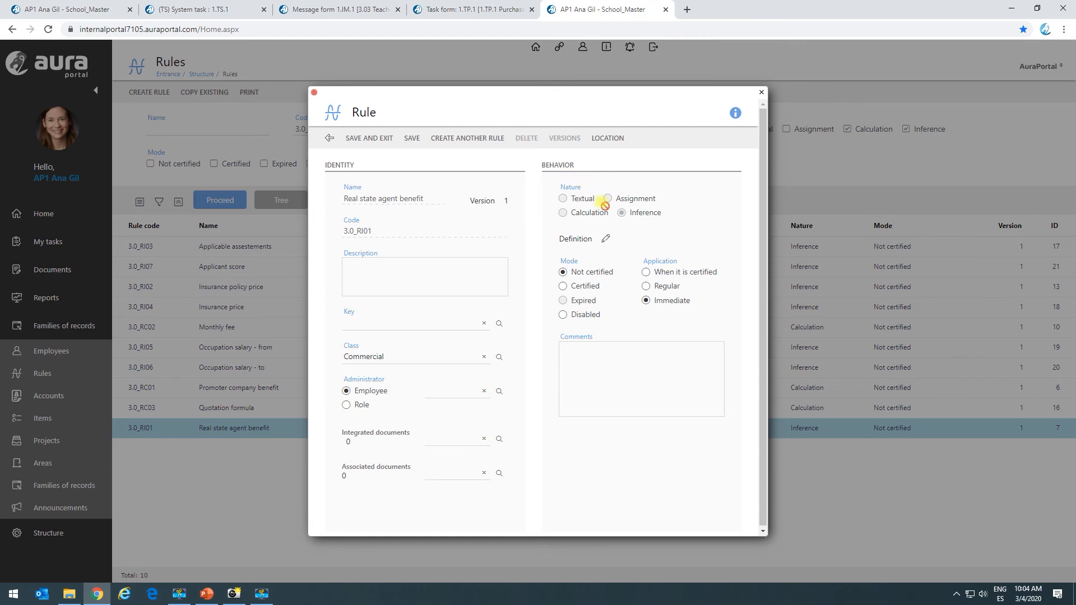
Check the Promoter company benefit in the offer form, close the agent benefit rule and open the Promoter company benefit rule's definition.
click(169, 9)
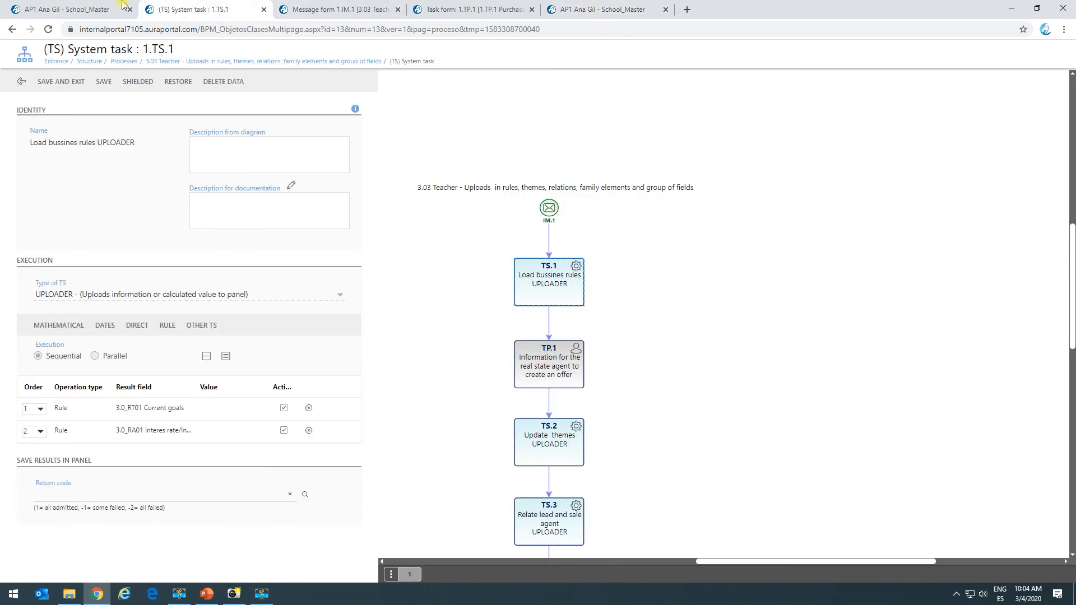
click(123, 7)
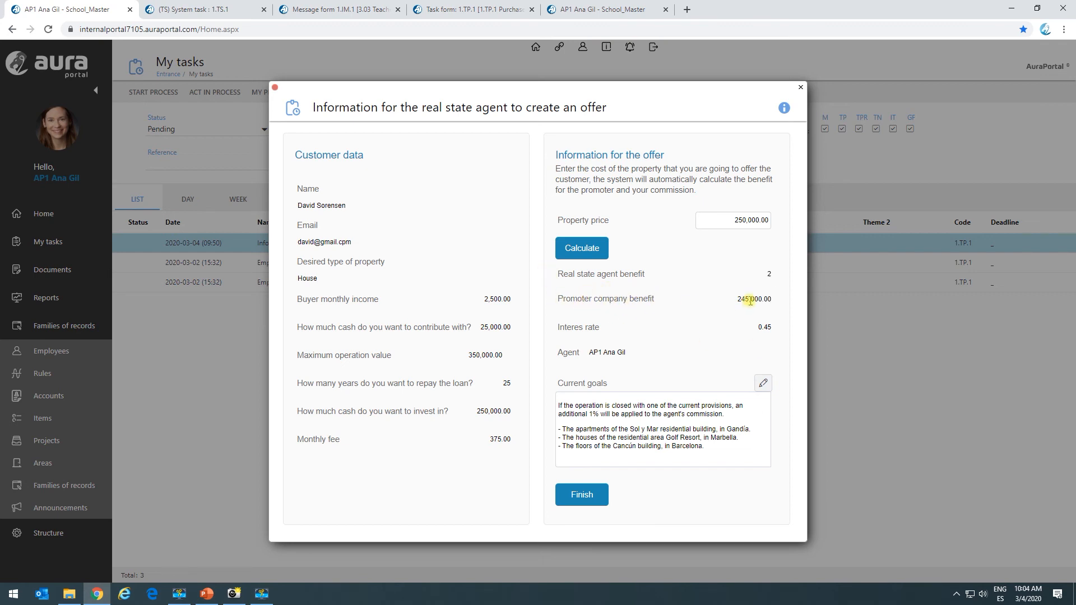
click(580, 17)
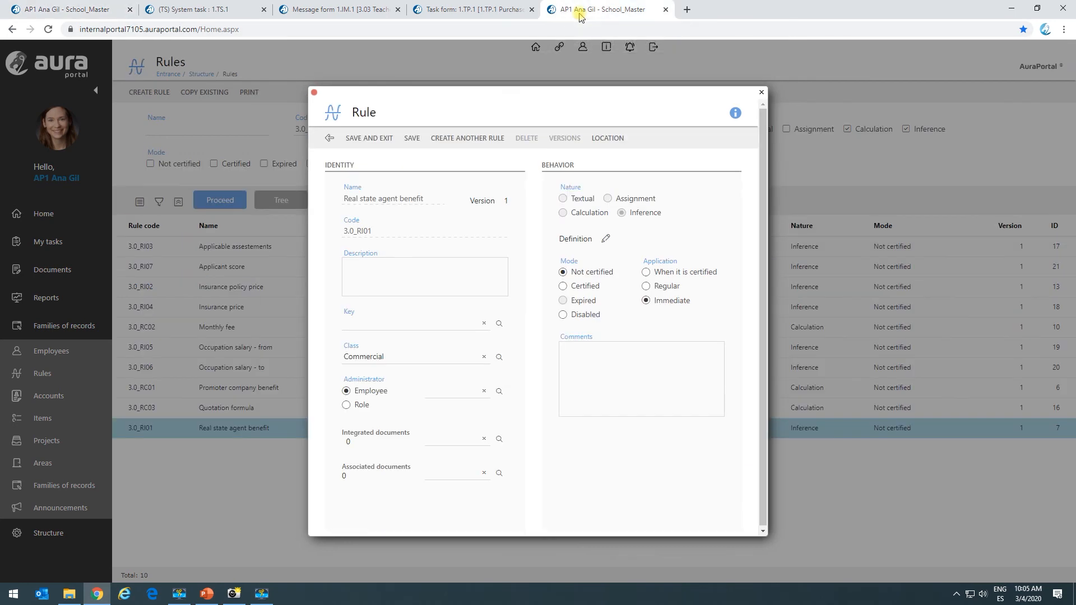
key(Escape)
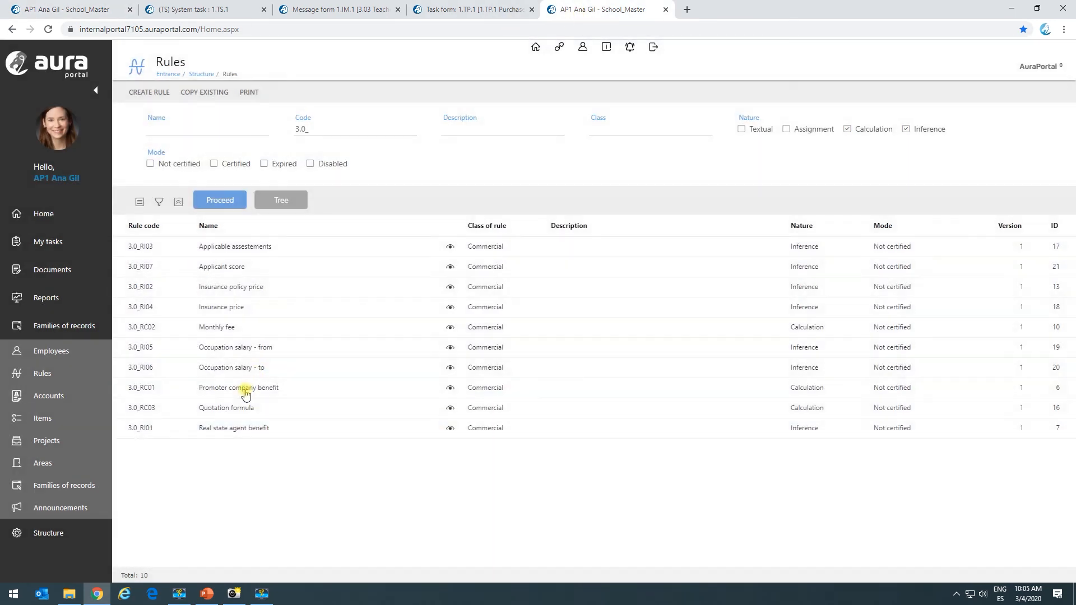
click(245, 394)
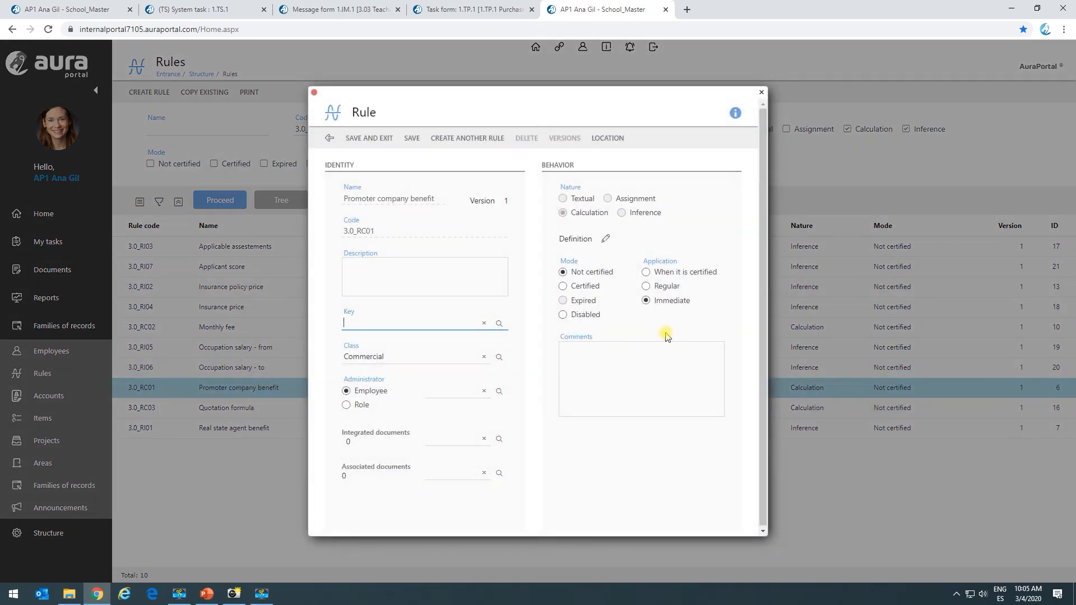
click(605, 239)
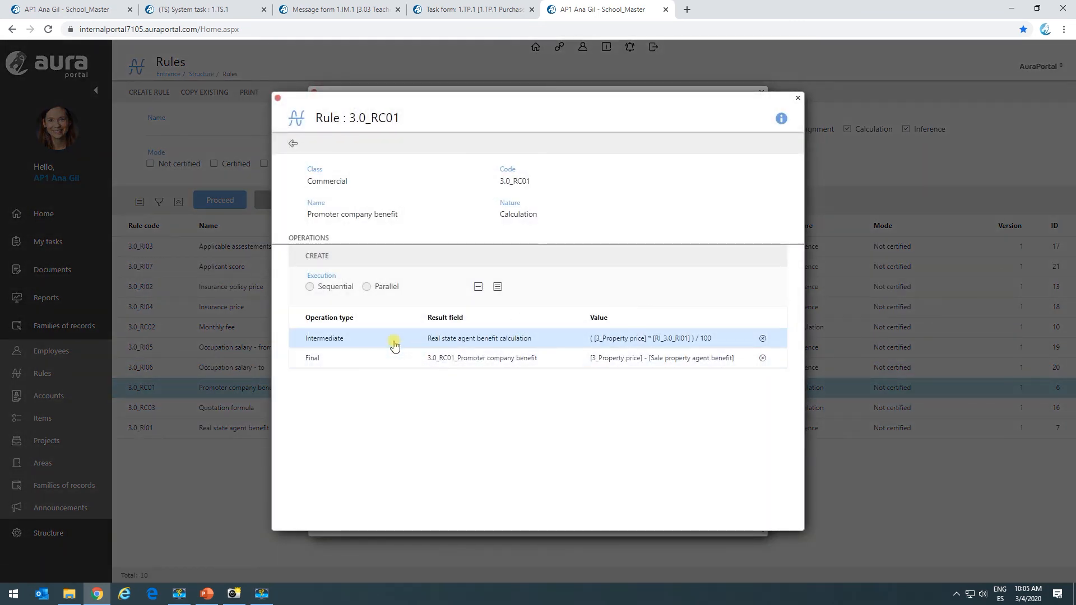
Open the rule's intermediate operation and examine how its formula combines the property price, the agent benefit rule and the division by 100.
click(395, 346)
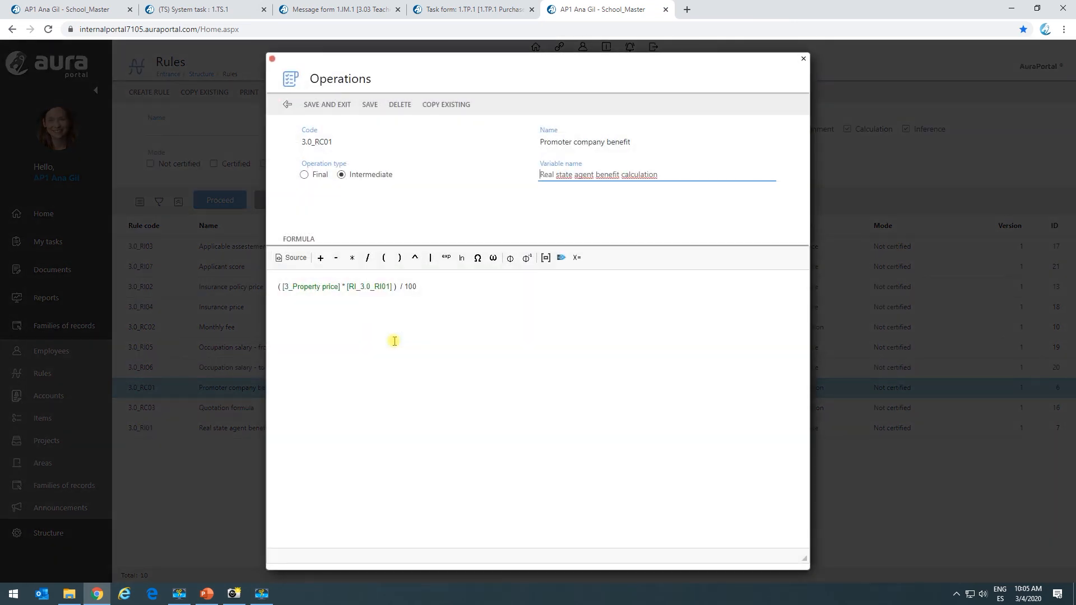
drag(343, 287, 282, 290)
click(343, 287)
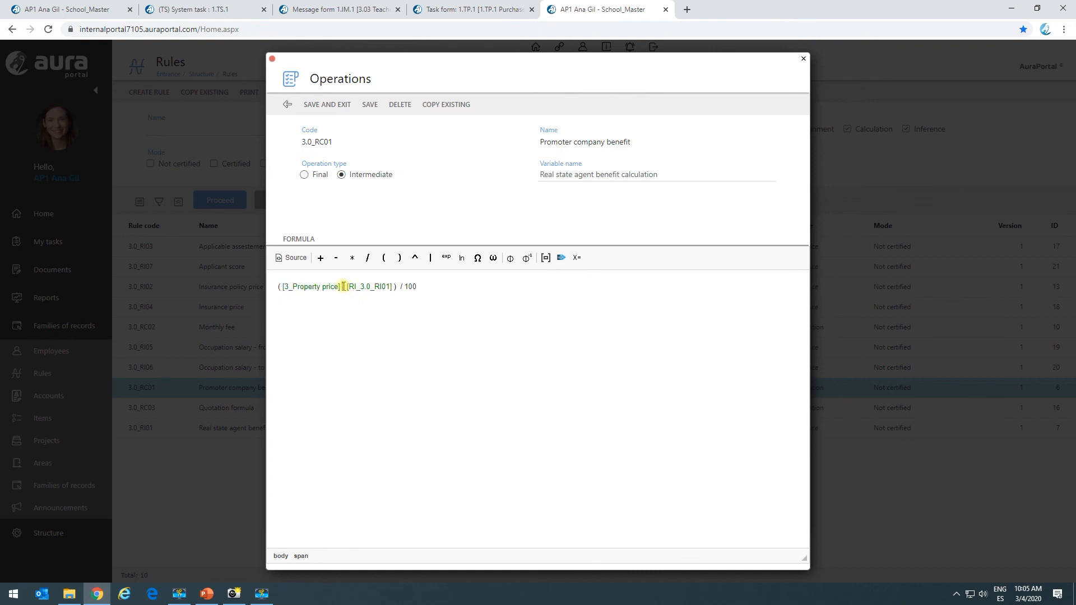
click(384, 287)
click(419, 285)
Open the Windows Calculator, compute 250000 × 2 ÷ 100 to check the intermediate formula, and minimize the calculator.
click(12, 598)
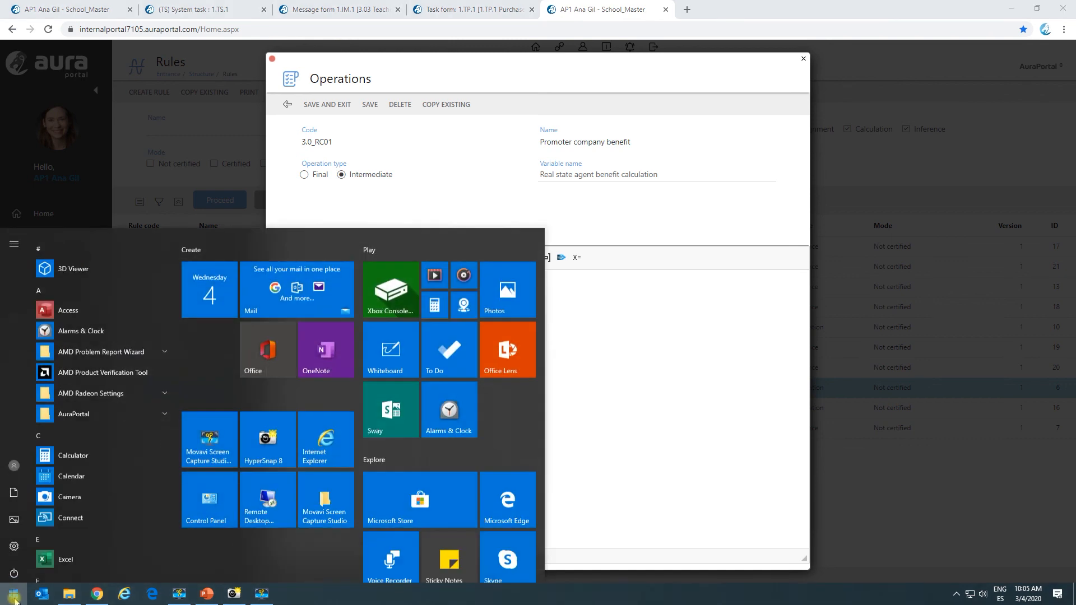
text(calc)
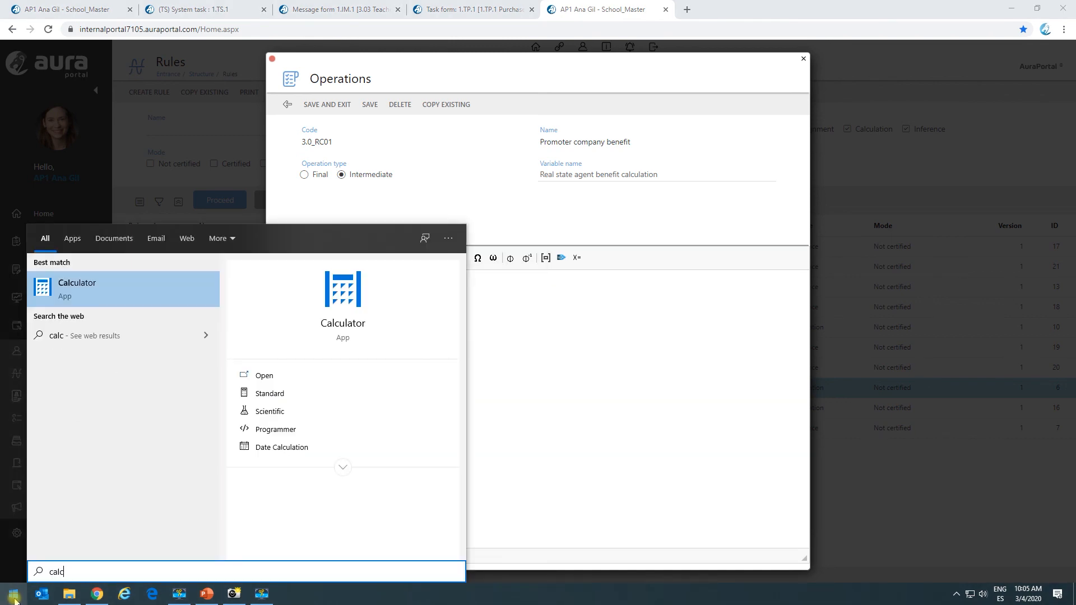
key(Return)
drag(529, 229, 531, 228)
text(2500000)
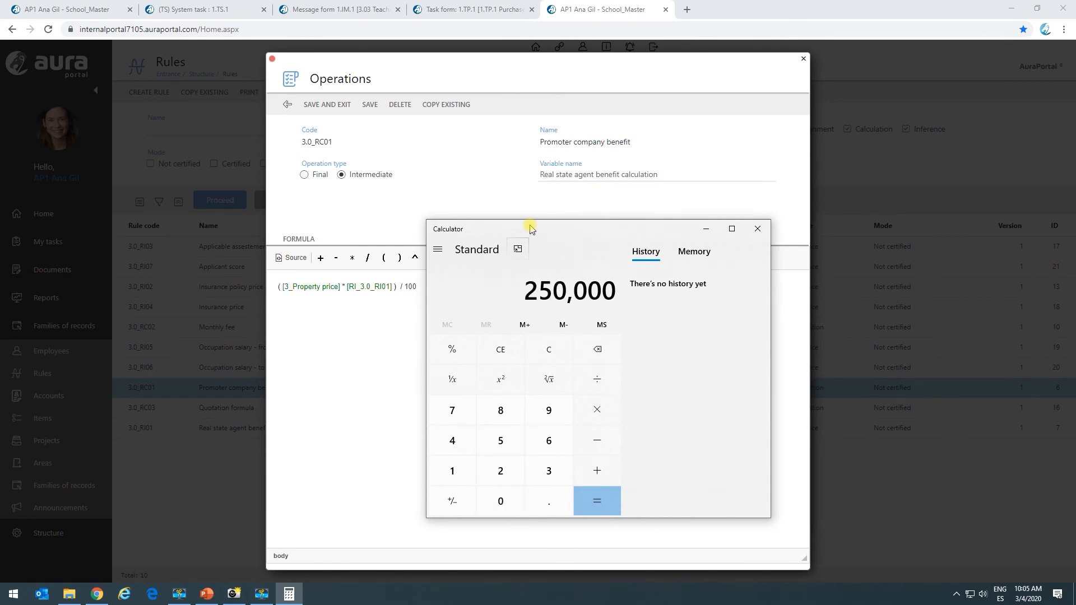
key(asterisk)
text(2)
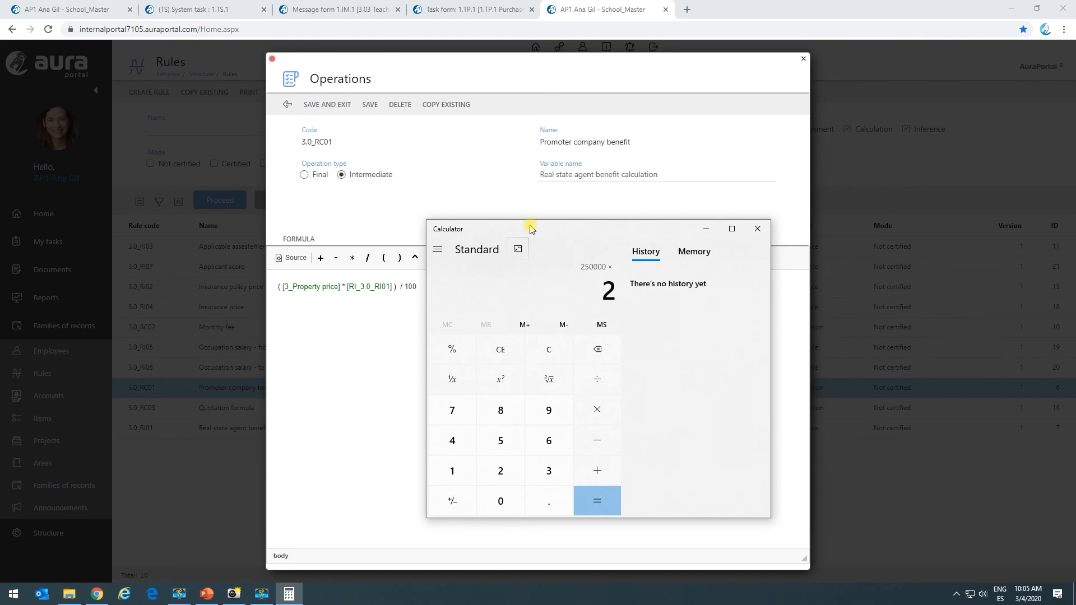
key(slash)
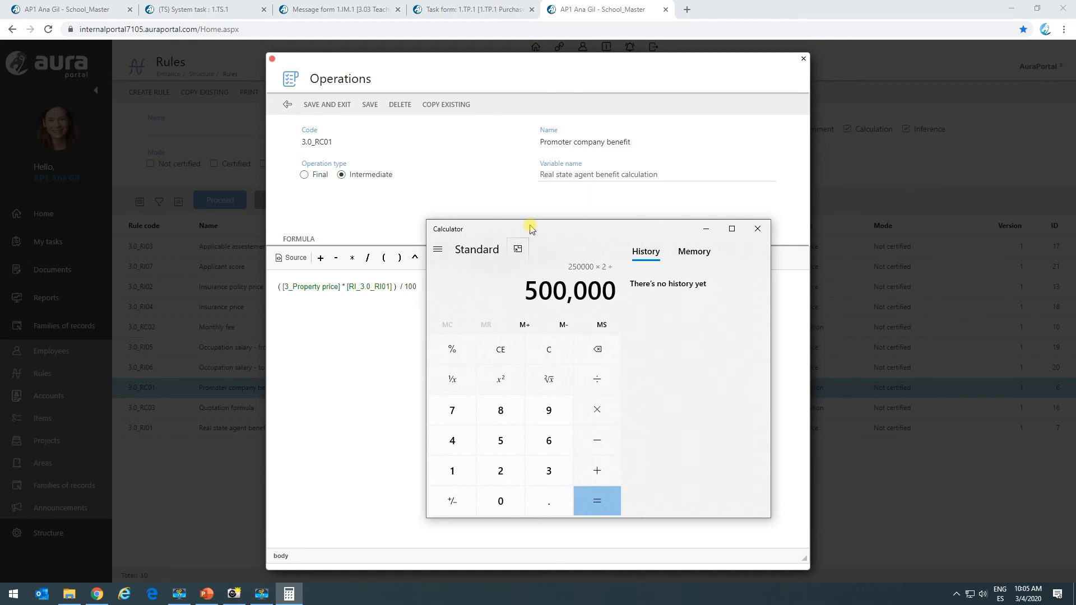
text(100)
key(Return)
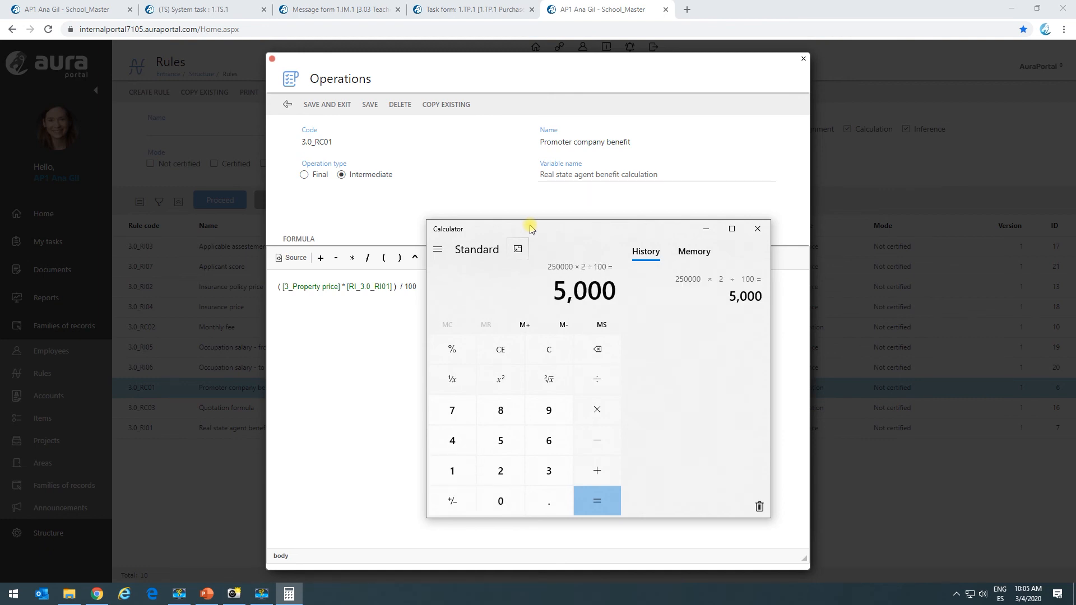
click(706, 231)
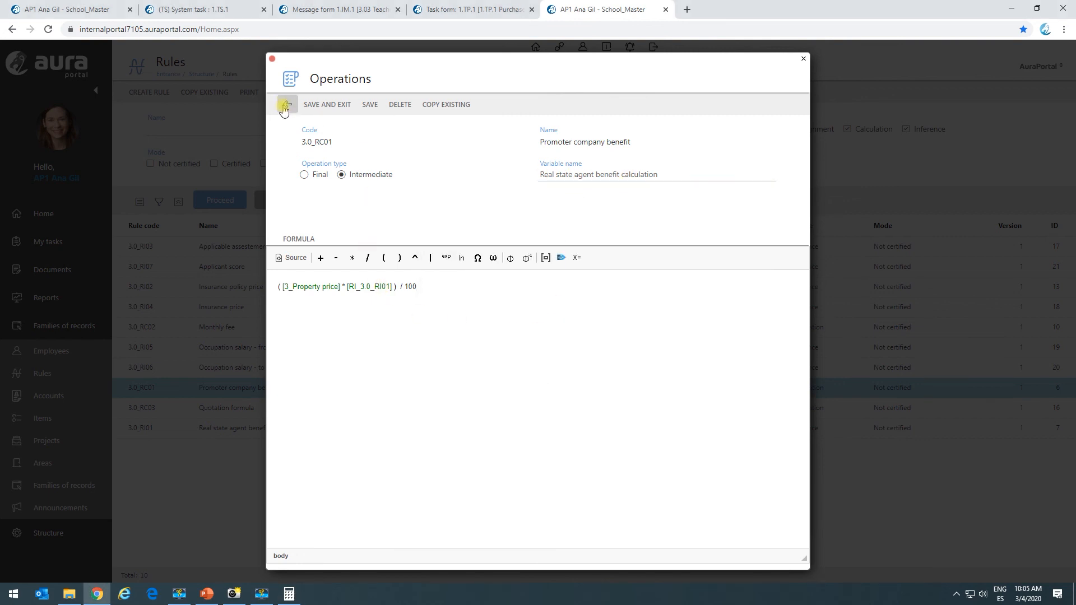
Leave the intermediate operation, open the rule's final operation and examine the property price and agent benefit terms of its subtraction formula.
click(304, 110)
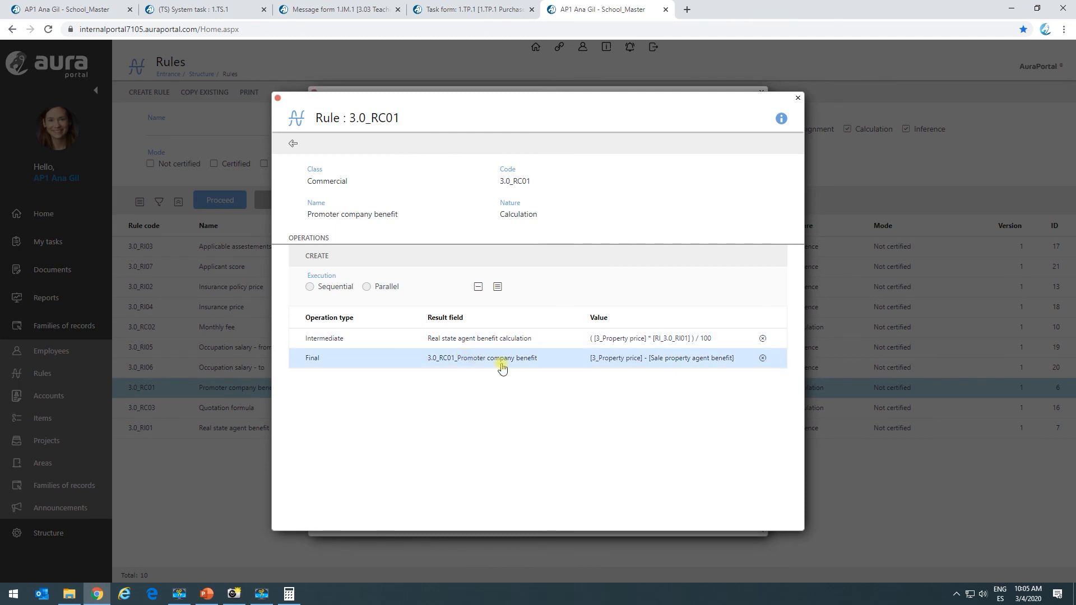
click(353, 363)
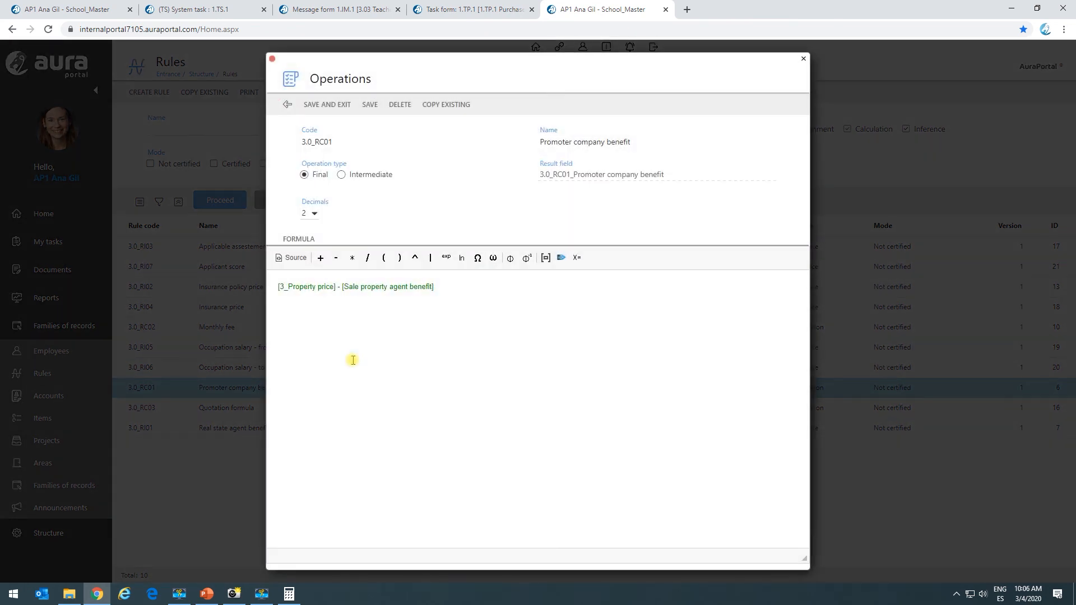
click(308, 286)
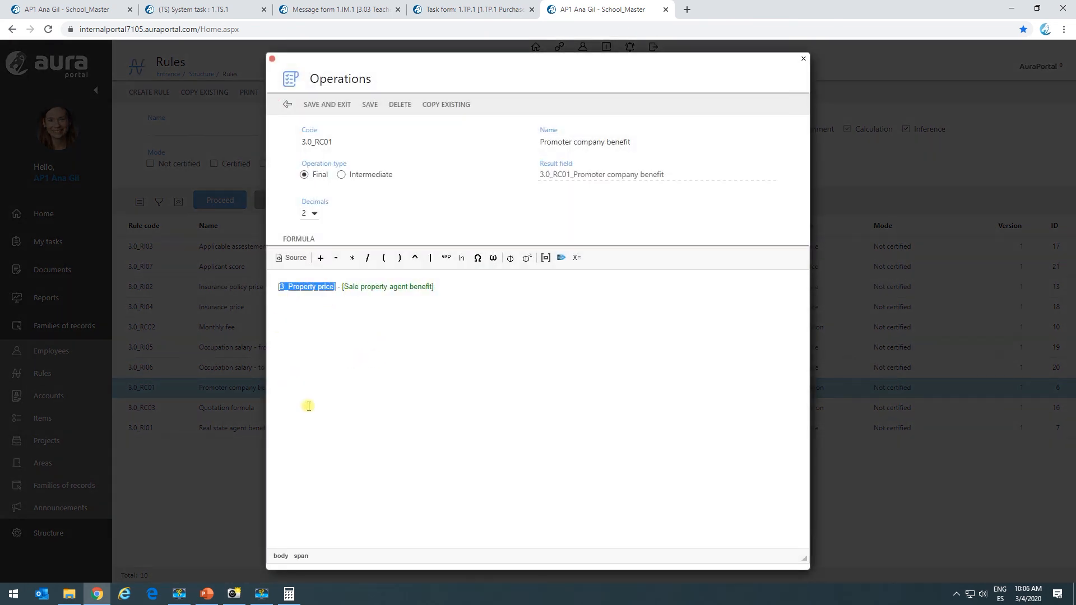
click(340, 286)
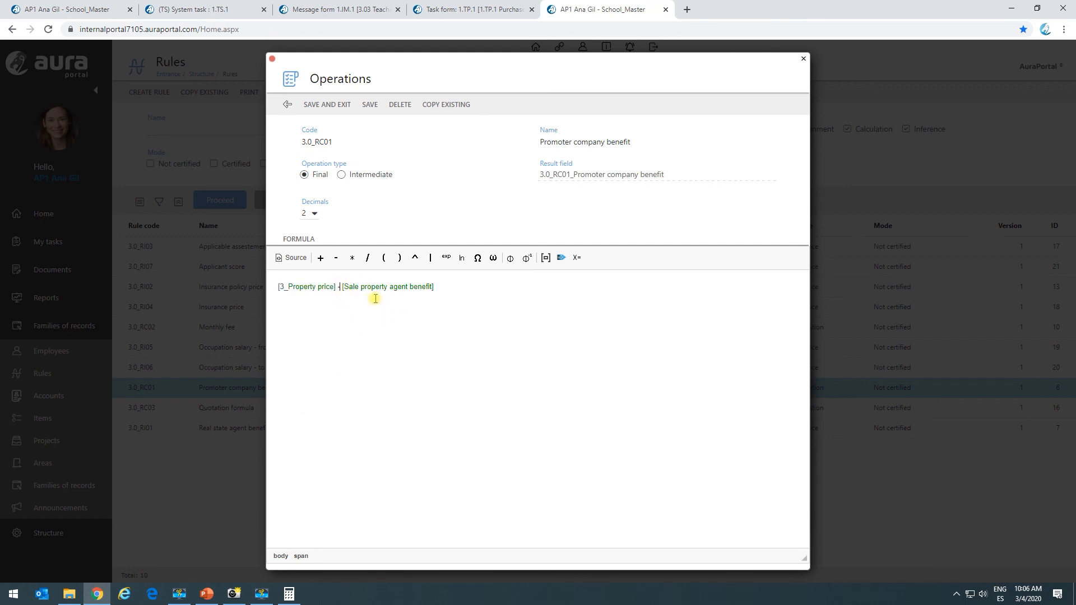
mouse_move(360, 287)
mouse_down()
mouse_move(435, 286)
mouse_move(347, 287)
mouse_up()
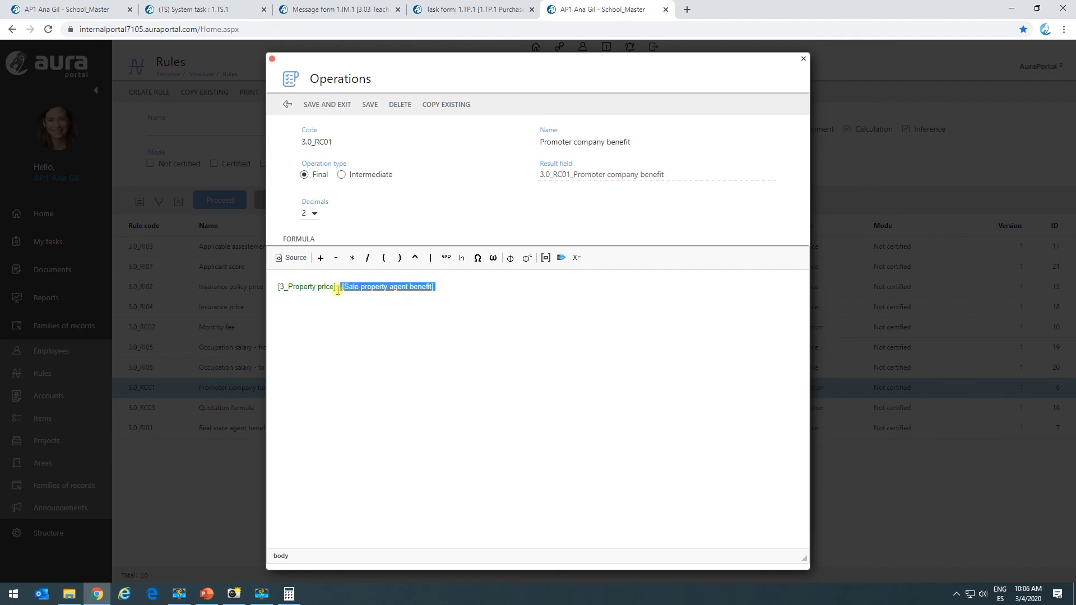
Move the final operation's window aside to uncover the rule's operations list and examine the formula's agent benefit and property price terms.
drag(403, 59, 592, 162)
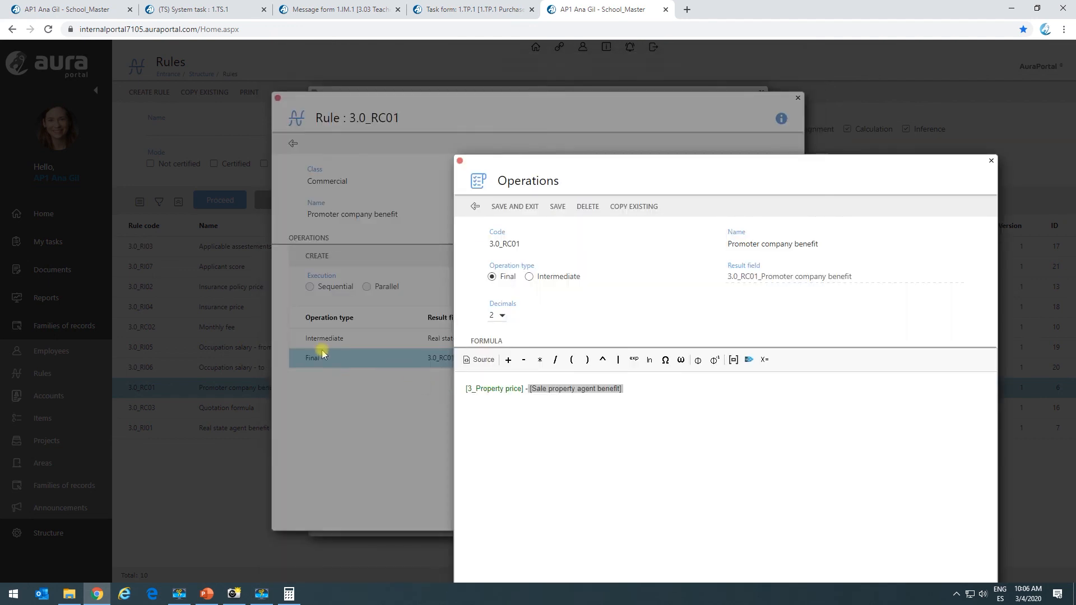
click(577, 391)
click(529, 388)
drag(648, 389, 527, 391)
click(489, 389)
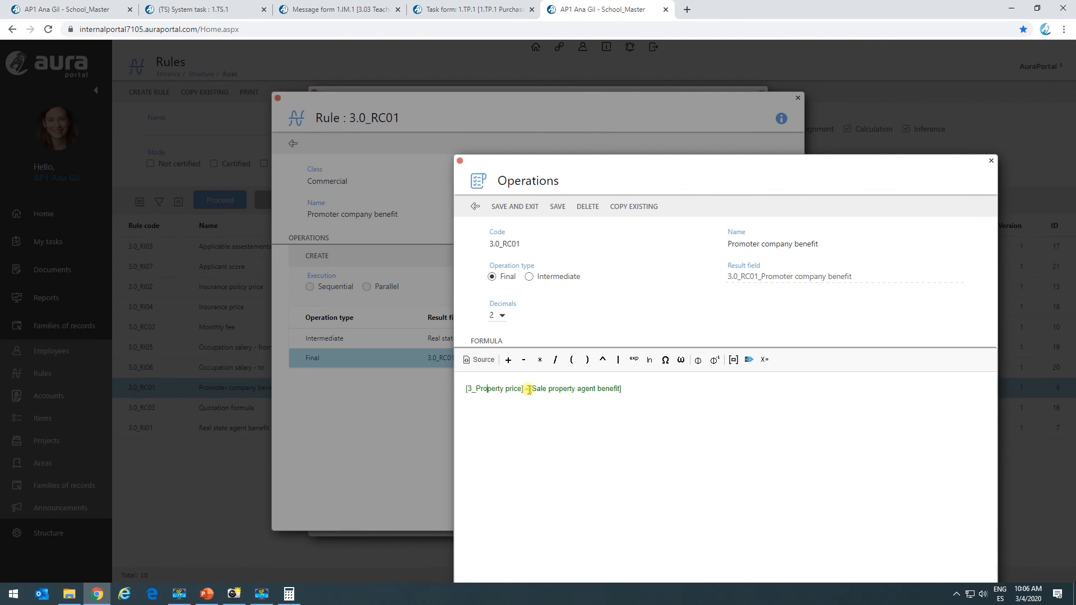
click(474, 389)
Switch to the Windows Calculator, compute 5000 − 250000 to check the final formula, and minimize the calculator.
click(289, 594)
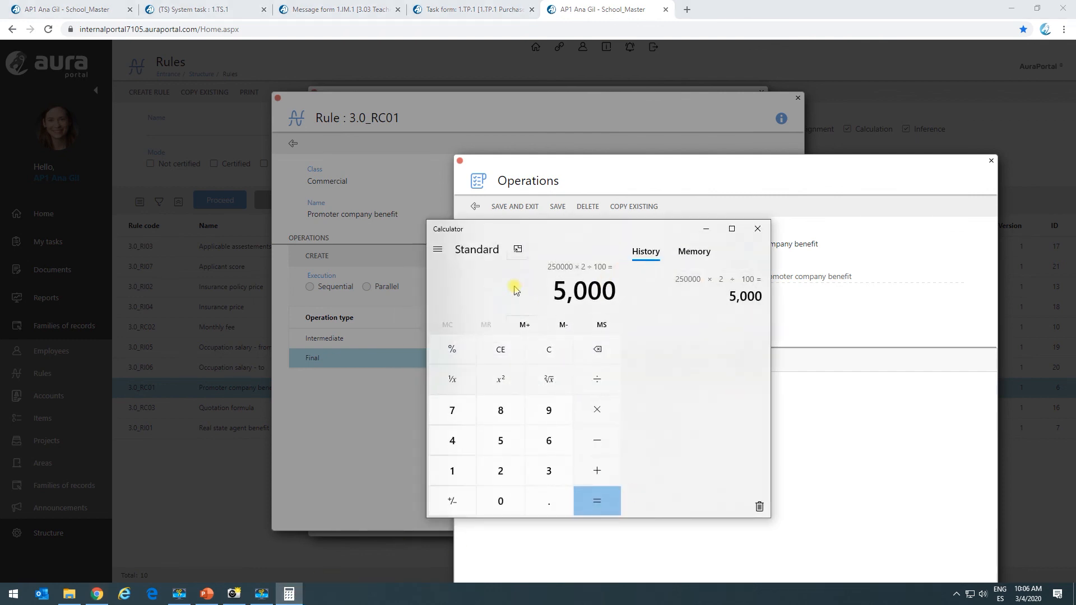
key(minus)
text(250000)
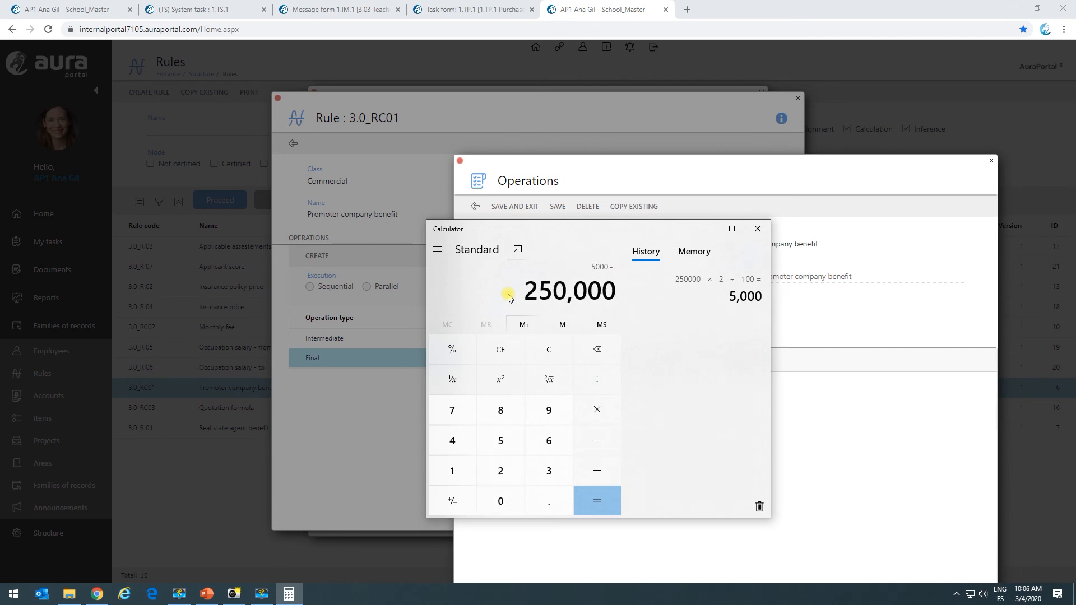
click(590, 507)
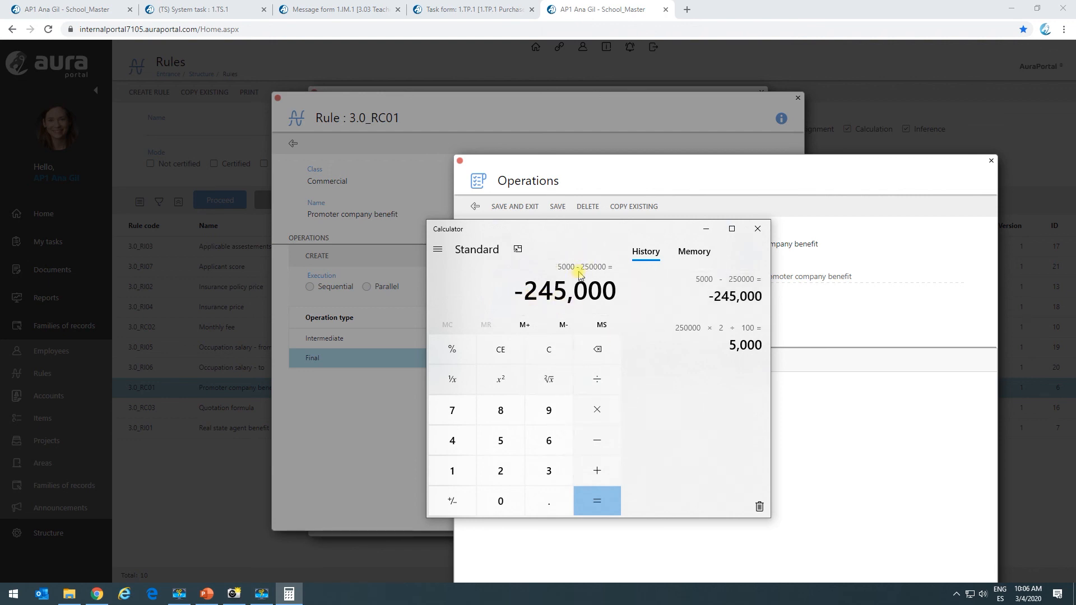
click(707, 228)
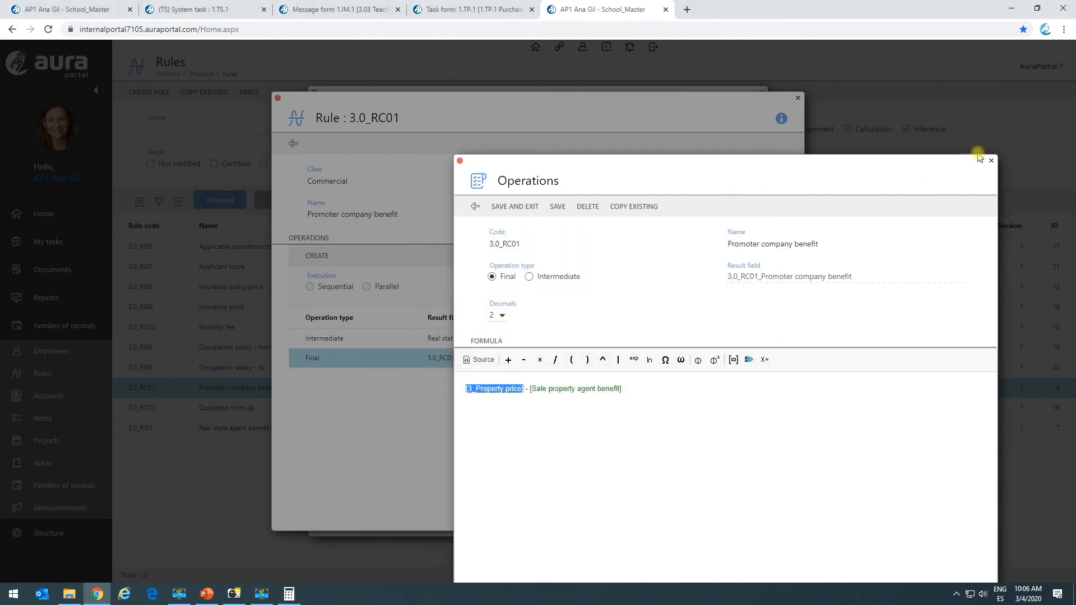
Return to the offer form and check the Promoter company benefit against the calculated figure.
click(67, 9)
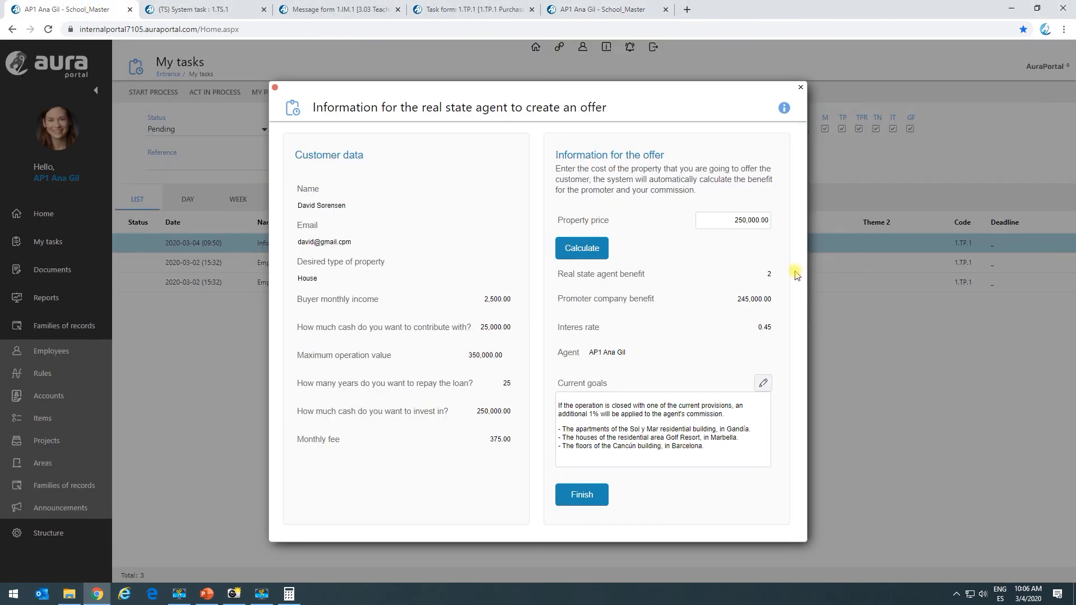
drag(570, 299, 738, 303)
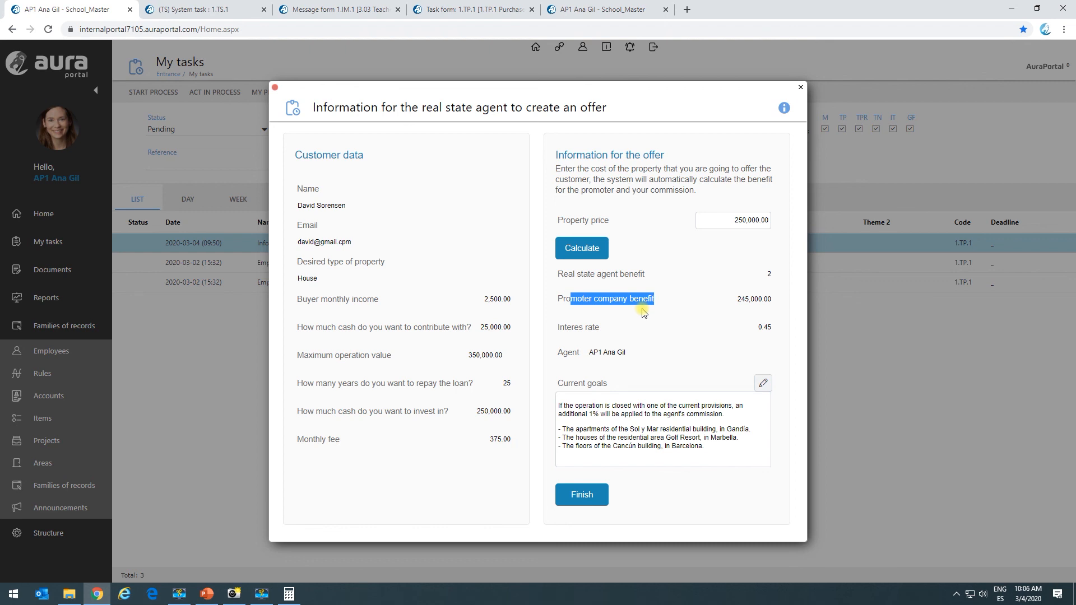
click(589, 337)
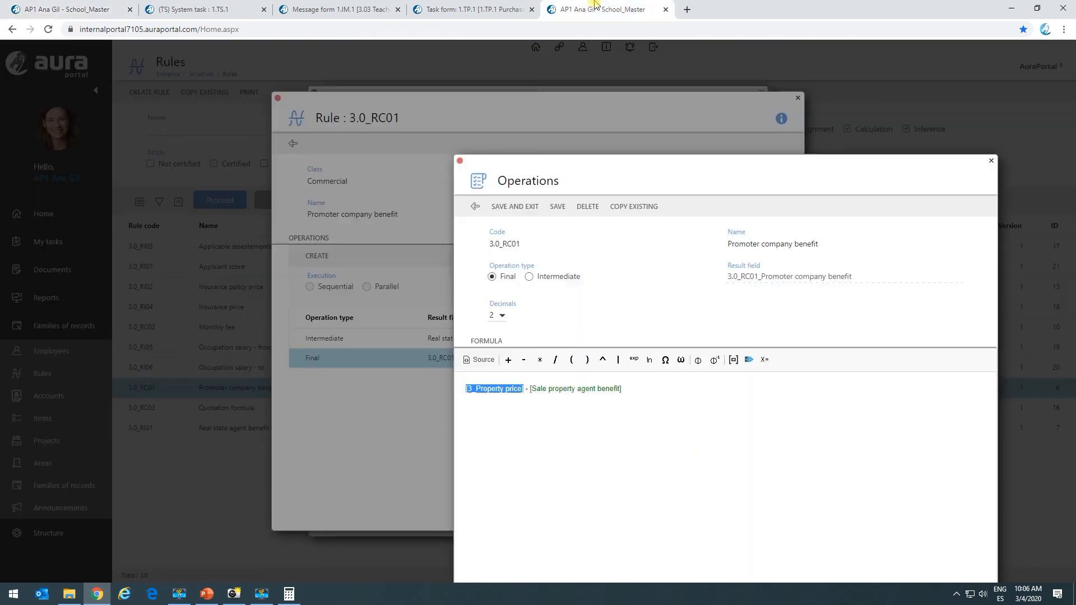
Close the Promoter company benefit rule, then open the Monthly fee rule's definition and its final operation.
click(600, 9)
click(459, 161)
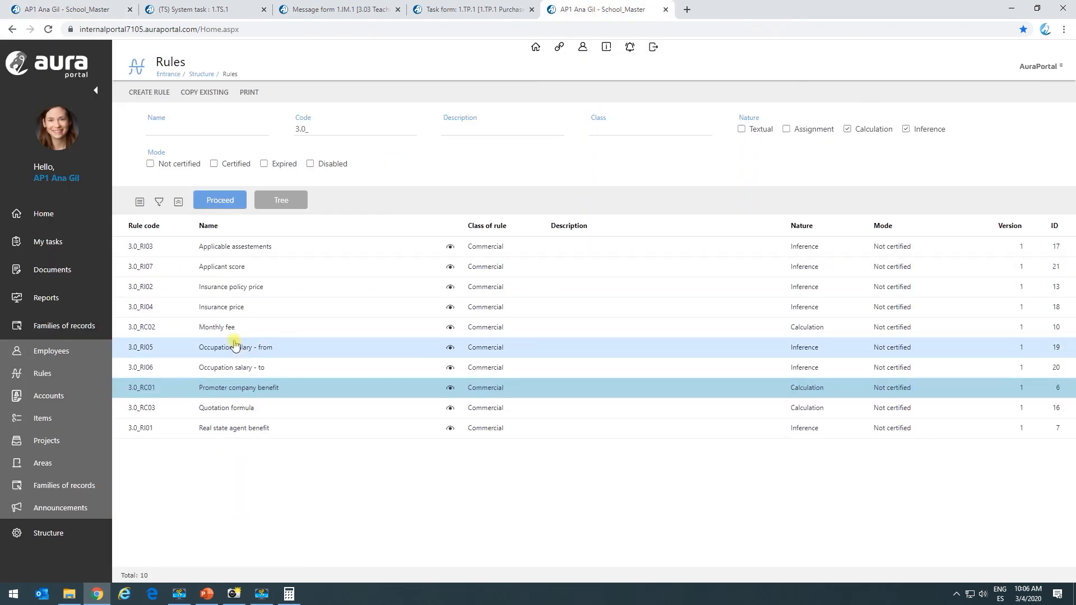
click(229, 326)
click(608, 244)
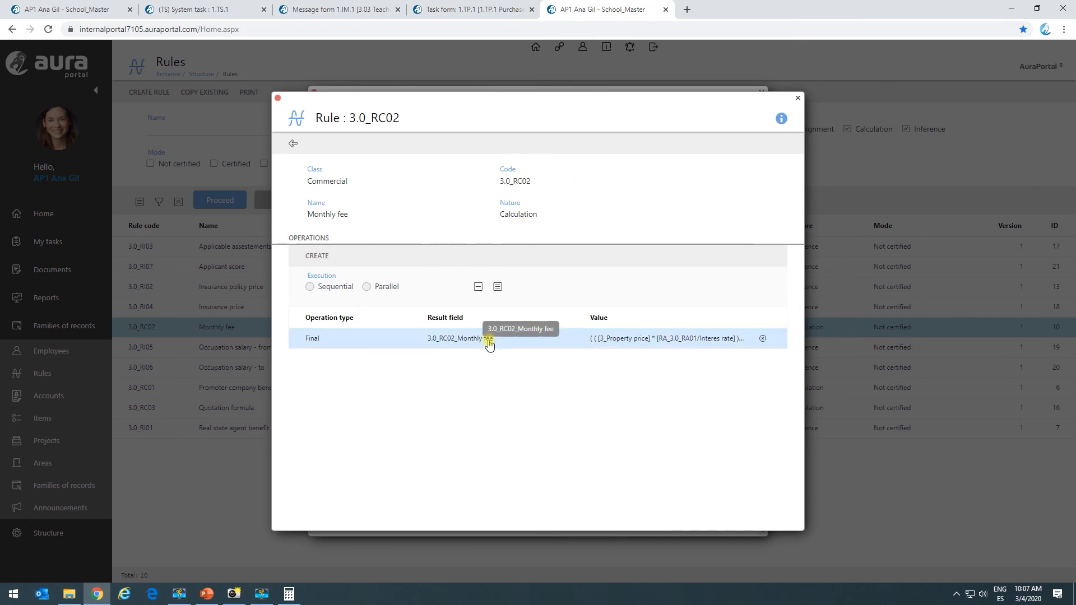
double_click(440, 343)
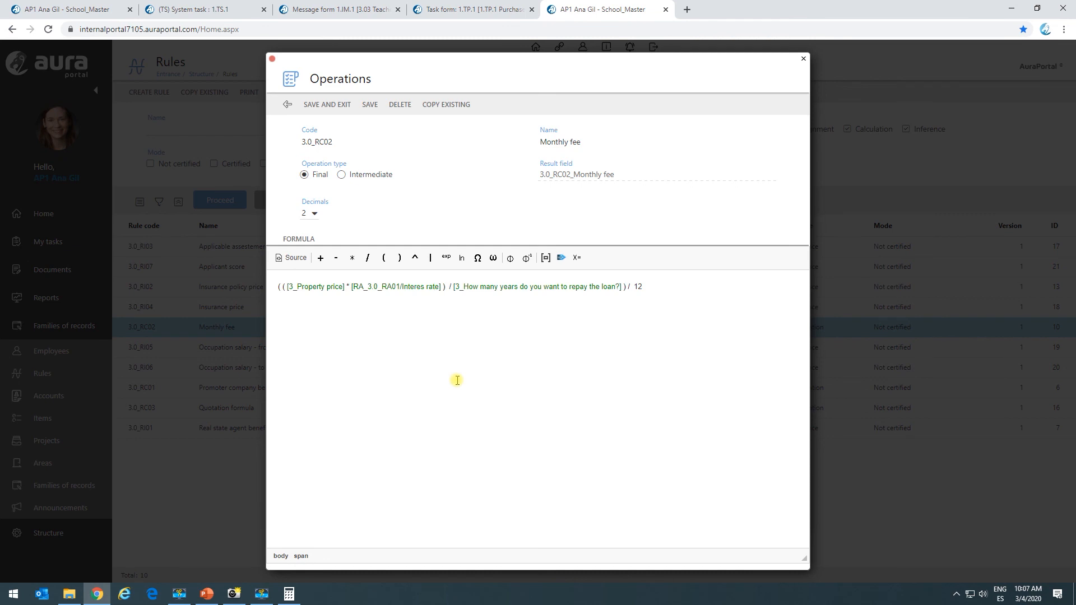
Examine how the Monthly fee formula combines the property price, interest rate rule, loan repayment years and division by 12.
drag(443, 287, 352, 287)
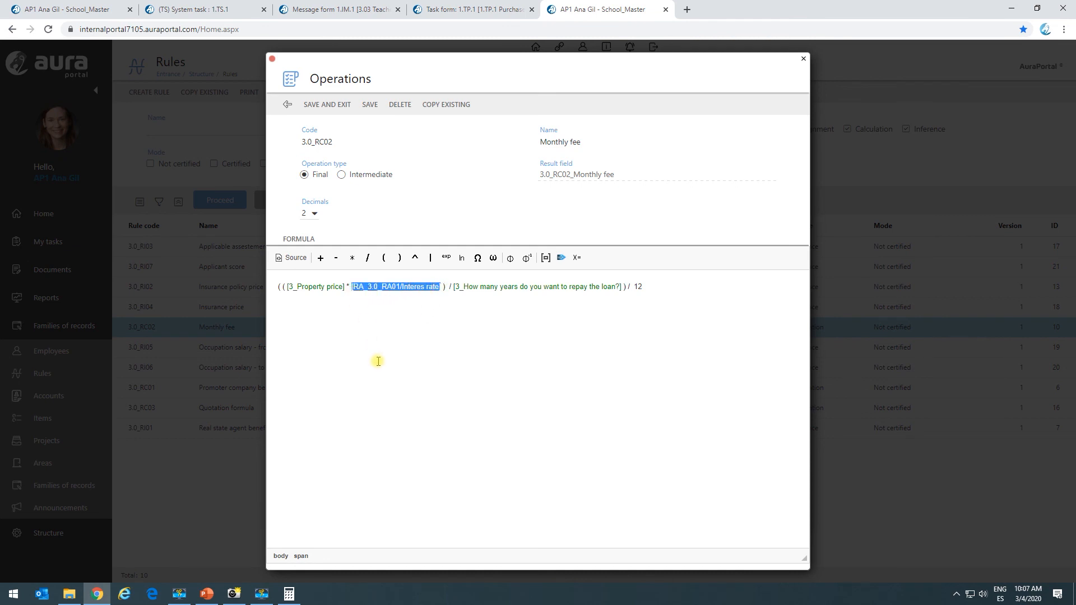
click(449, 288)
text(/)
click(506, 288)
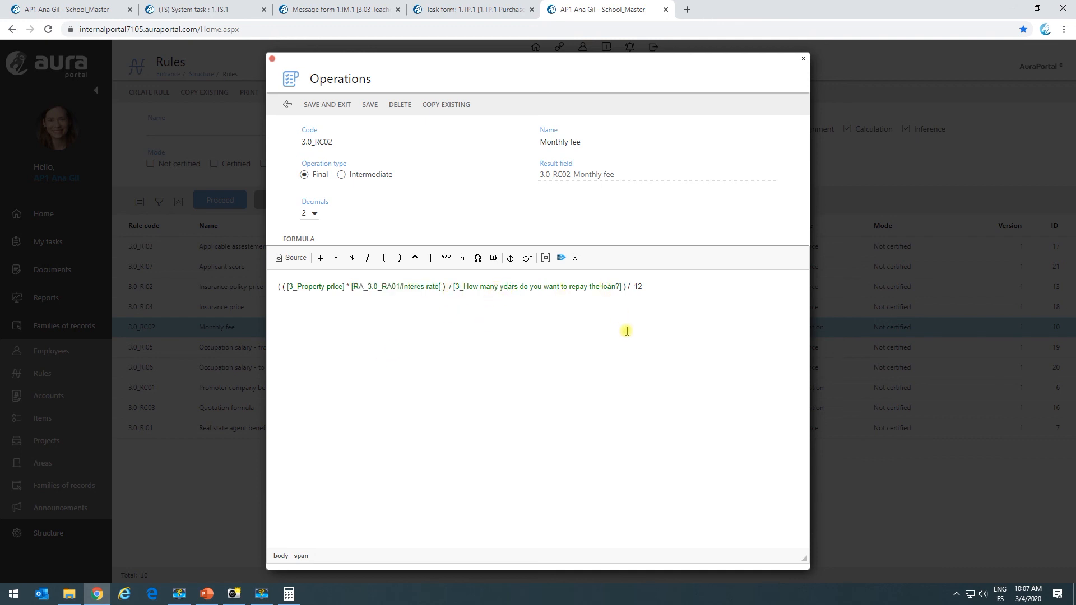
drag(620, 287, 453, 289)
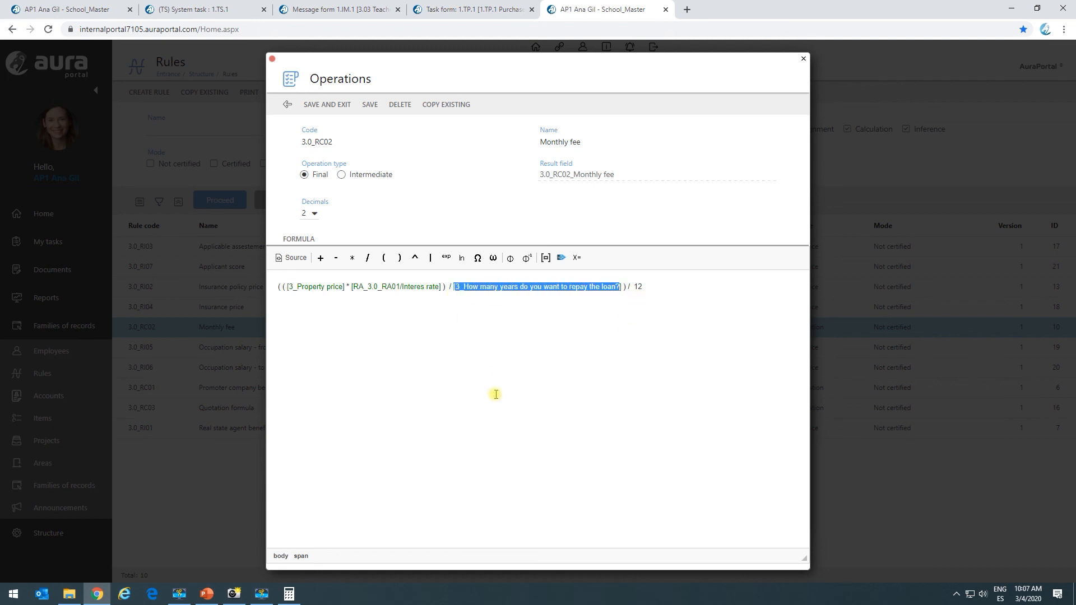
drag(643, 287, 543, 288)
click(626, 353)
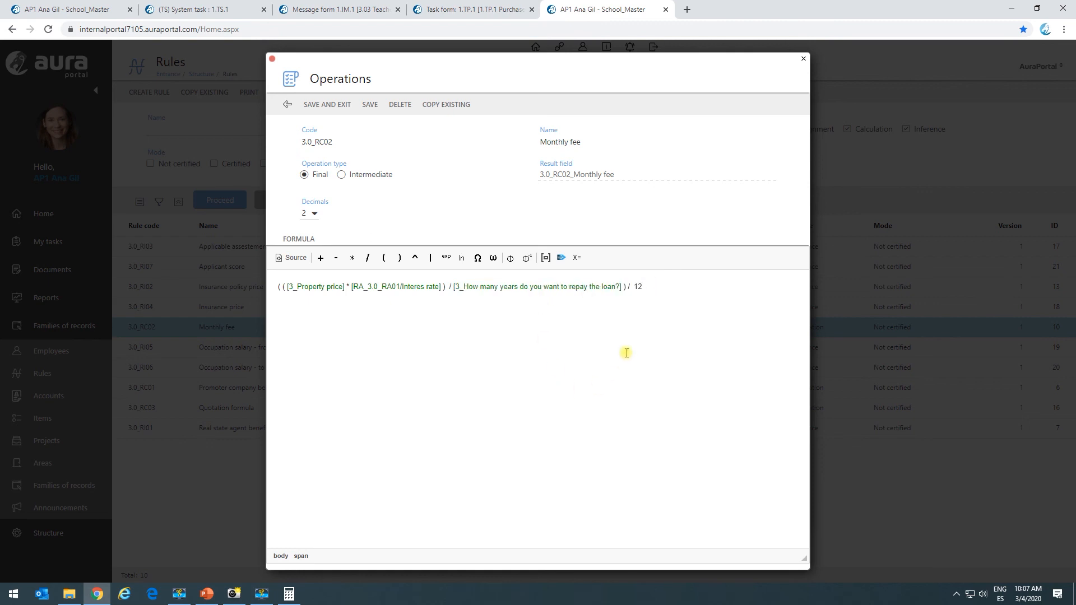
drag(655, 292, 389, 295)
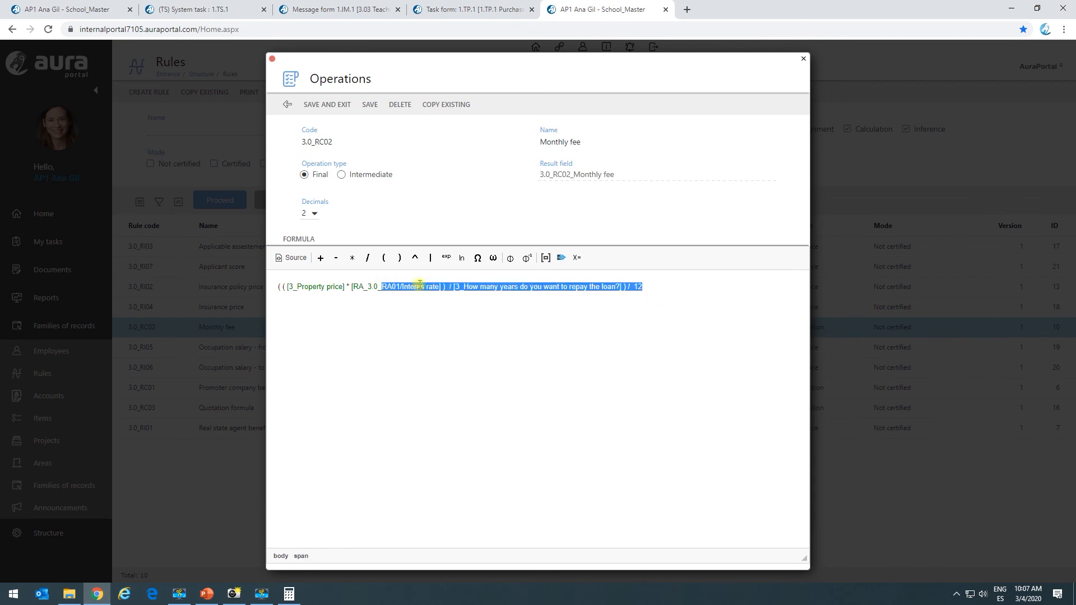
click(713, 308)
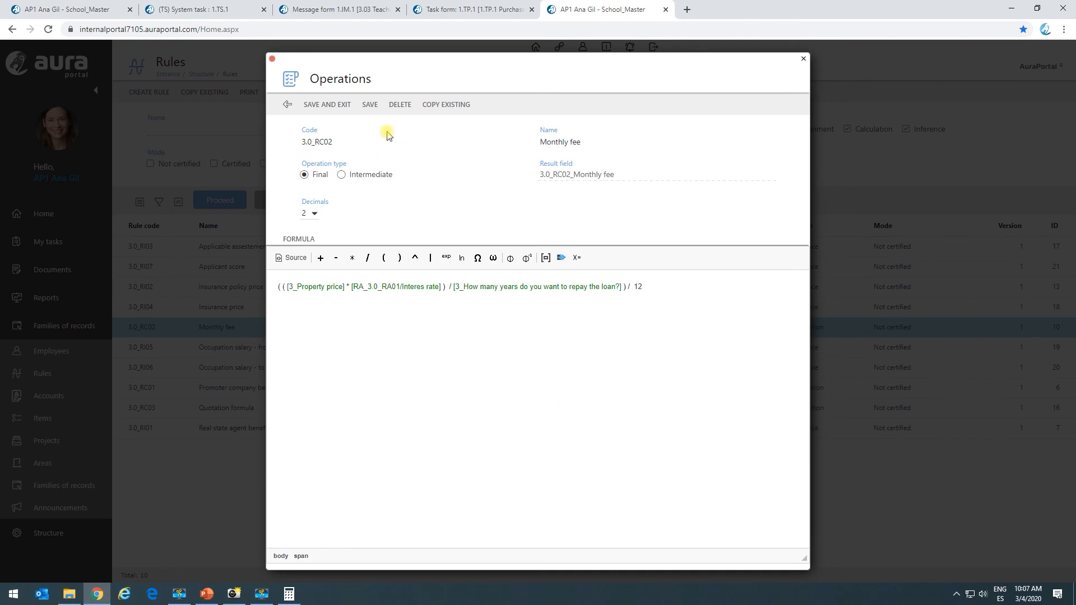
Close the Monthly fee rule and return to the offer form, passing through the Load bussines rules system task.
click(271, 58)
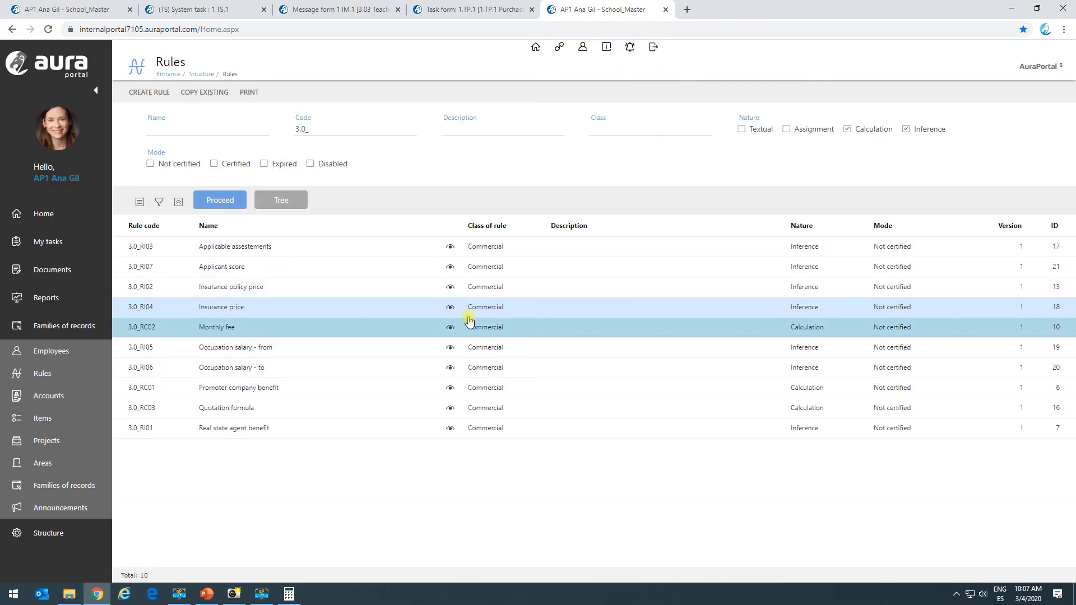
click(178, 9)
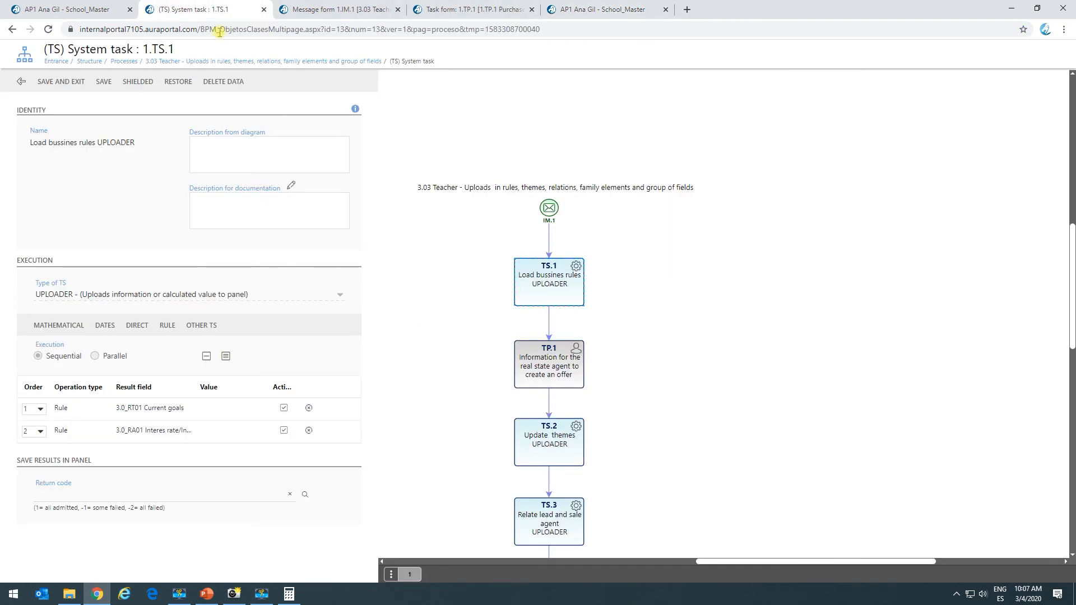
click(68, 10)
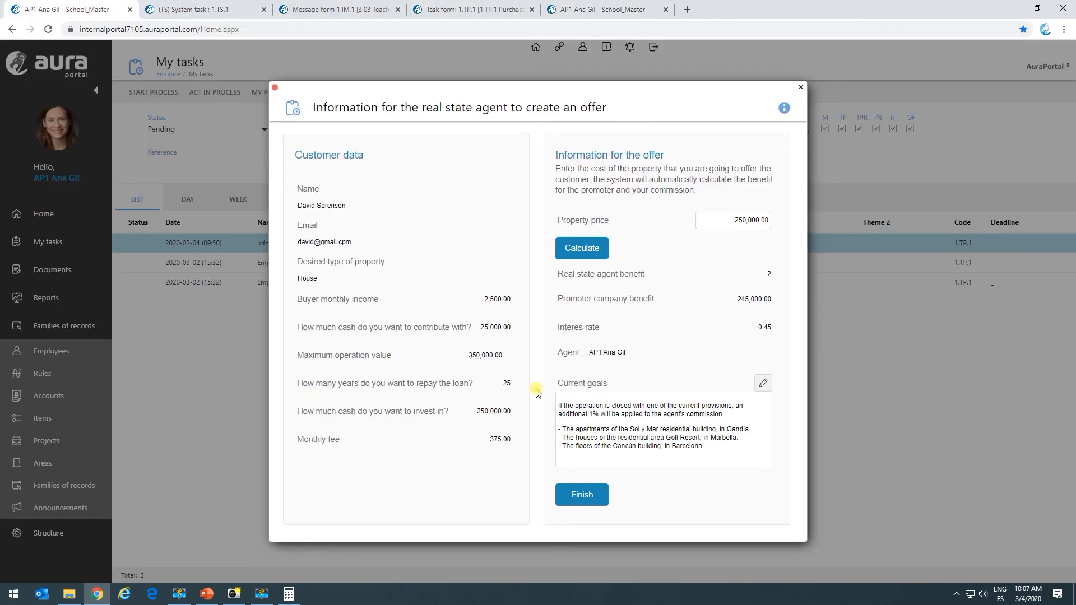